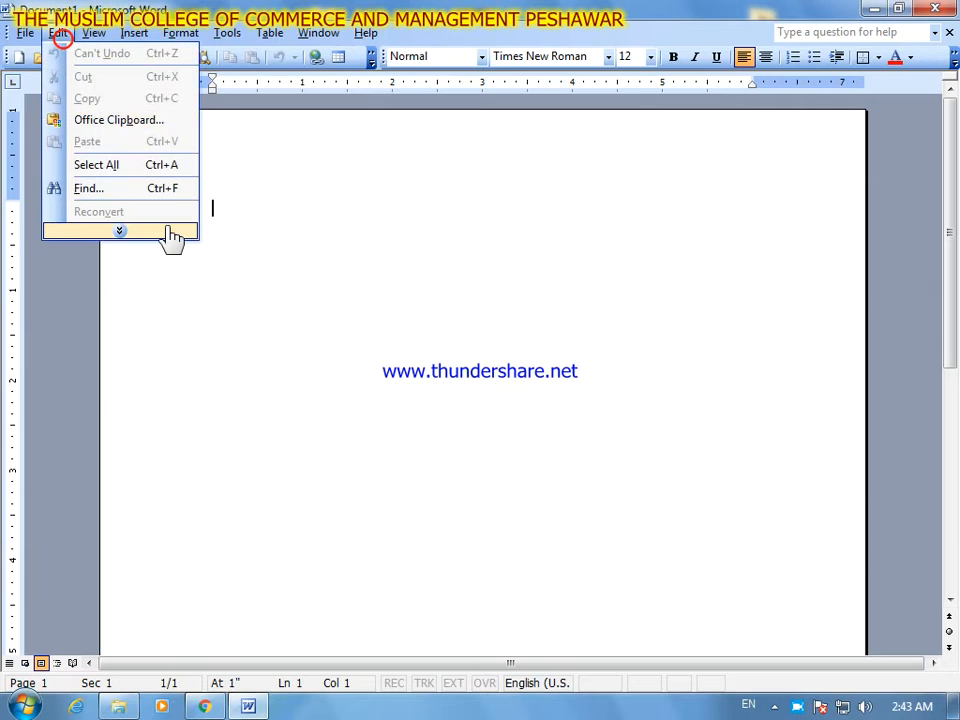
pyautogui.click(190, 230)
pyautogui.moveTo(227, 33)
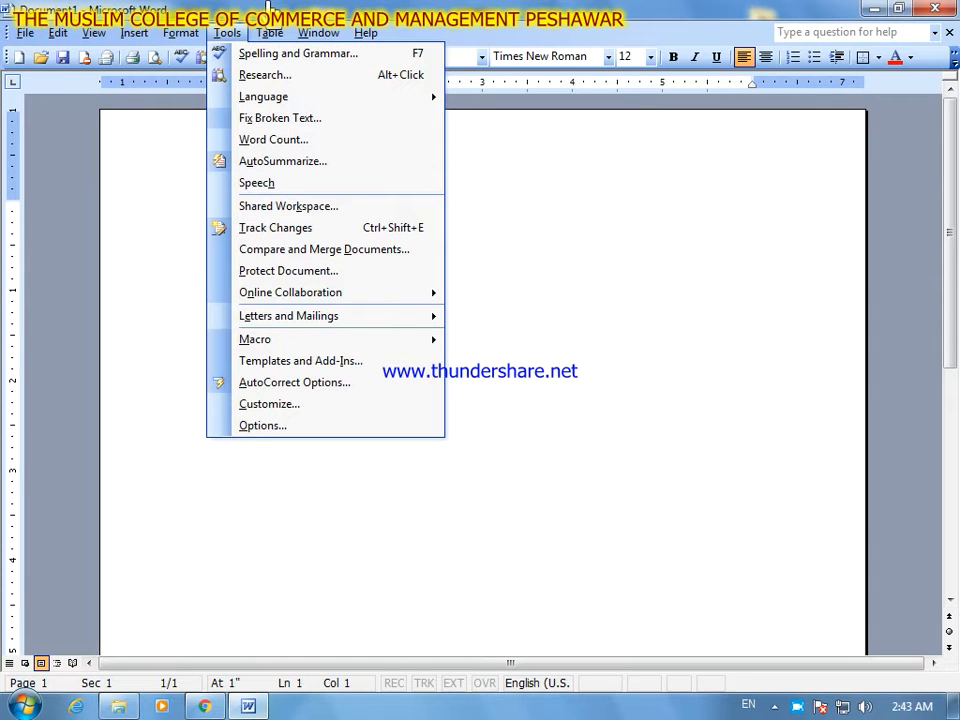
pyautogui.moveTo(66, 43)
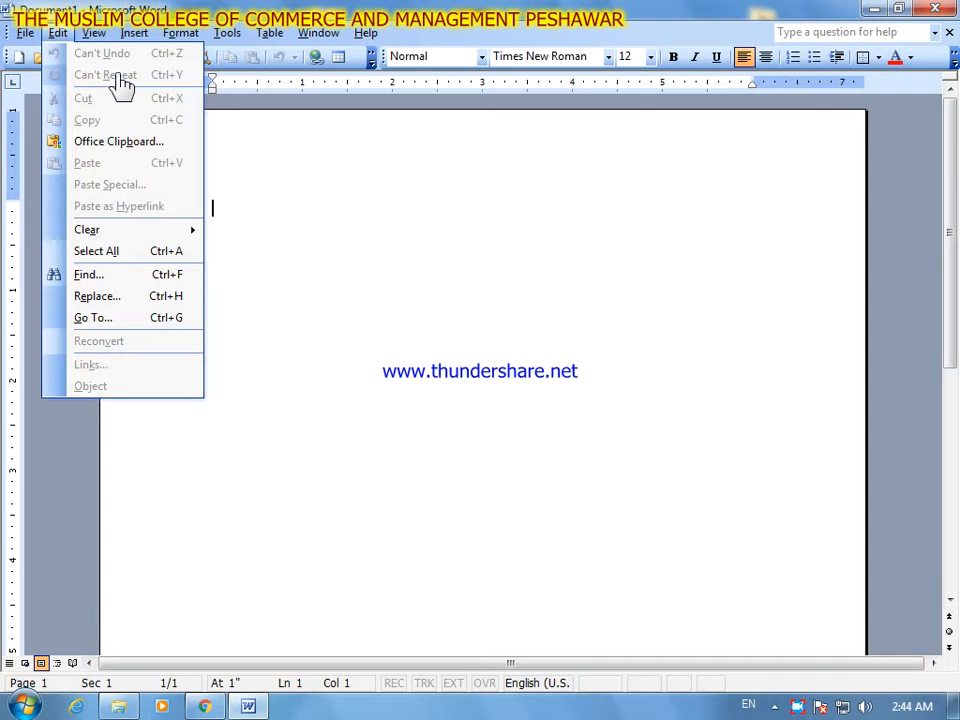
pyautogui.click(301, 214)
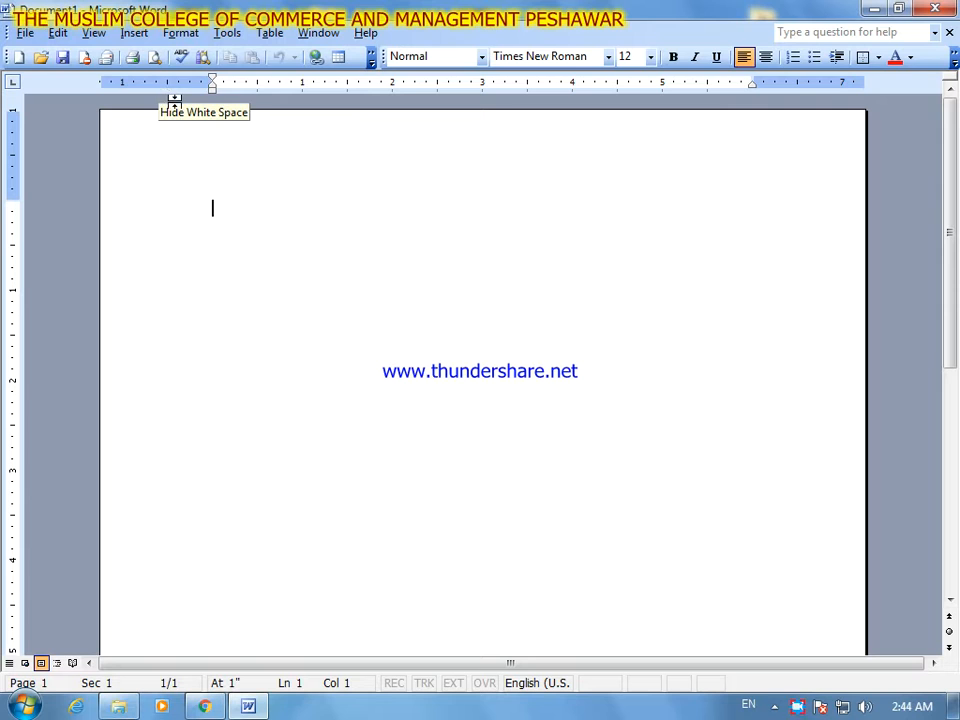
# - Open the document Ali.doc from My Documents and place the cursor at the end of its text
pyautogui.click(25, 32)
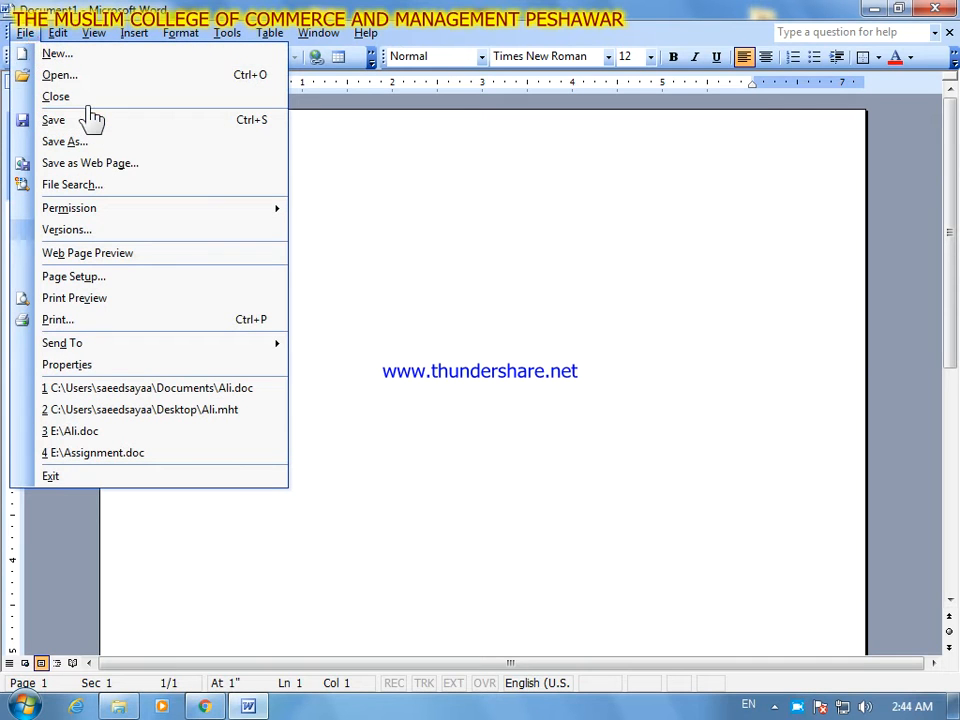
pyautogui.click(85, 80)
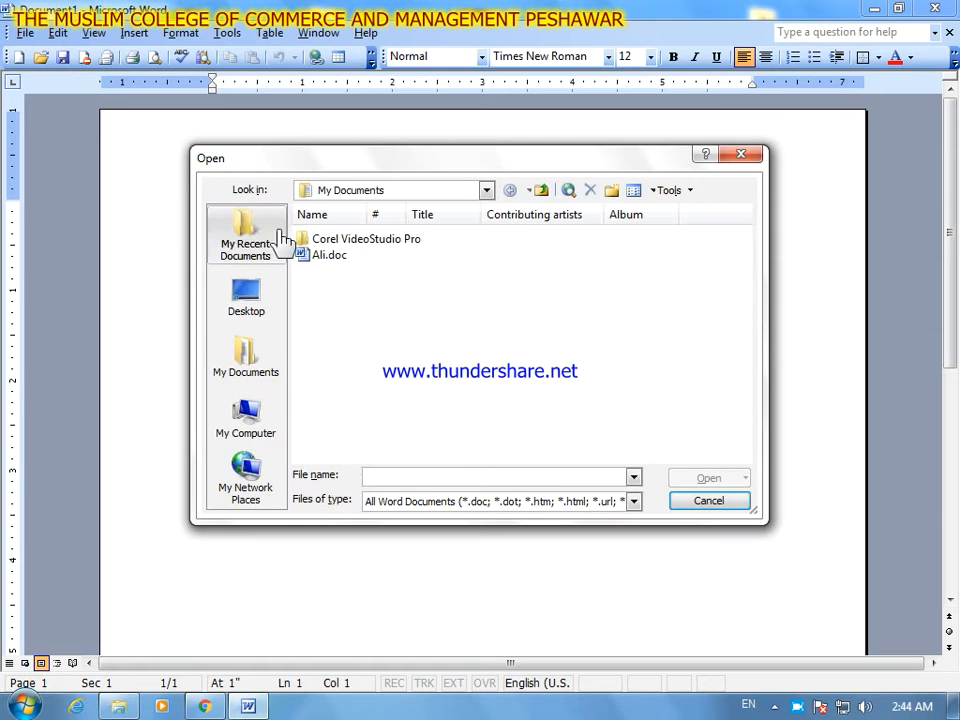
pyautogui.click(330, 256)
pyautogui.click(724, 482)
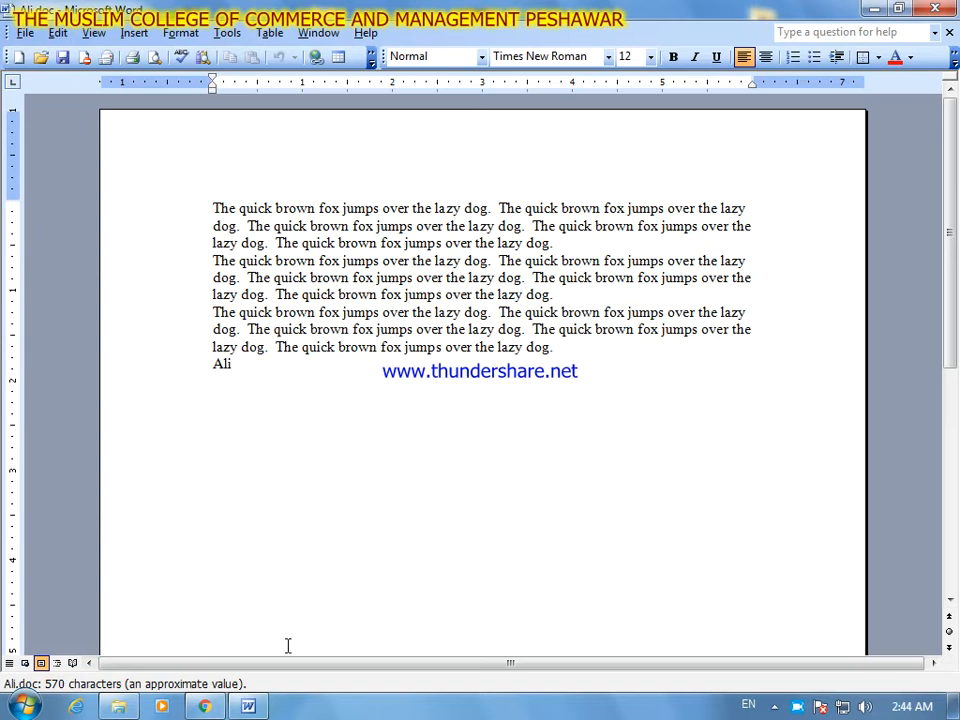
pyautogui.moveTo(253, 706)
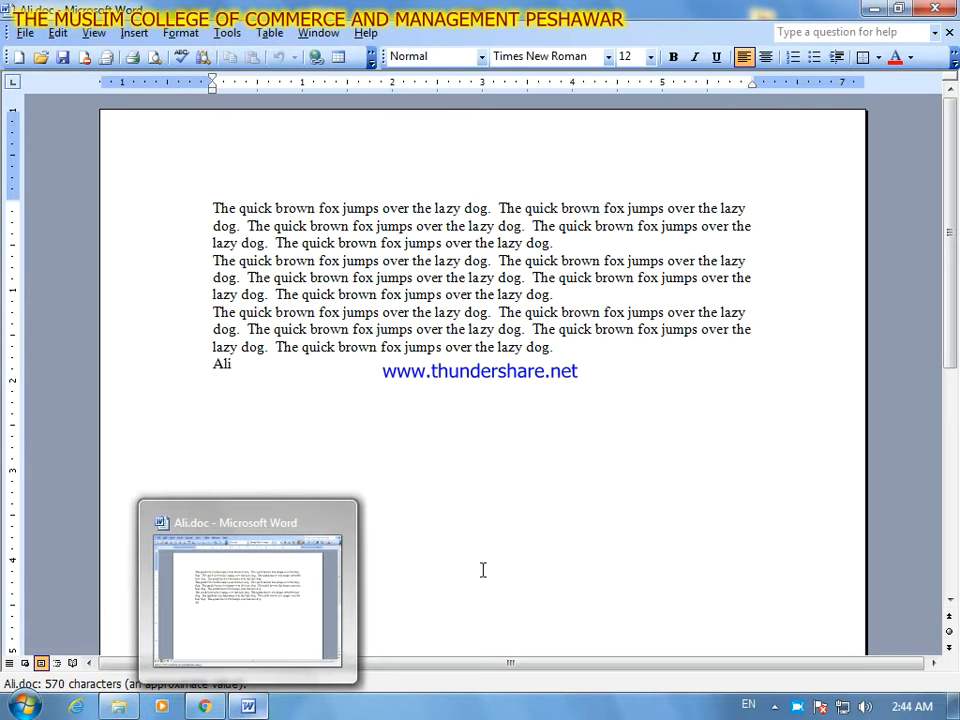
pyautogui.click(469, 526)
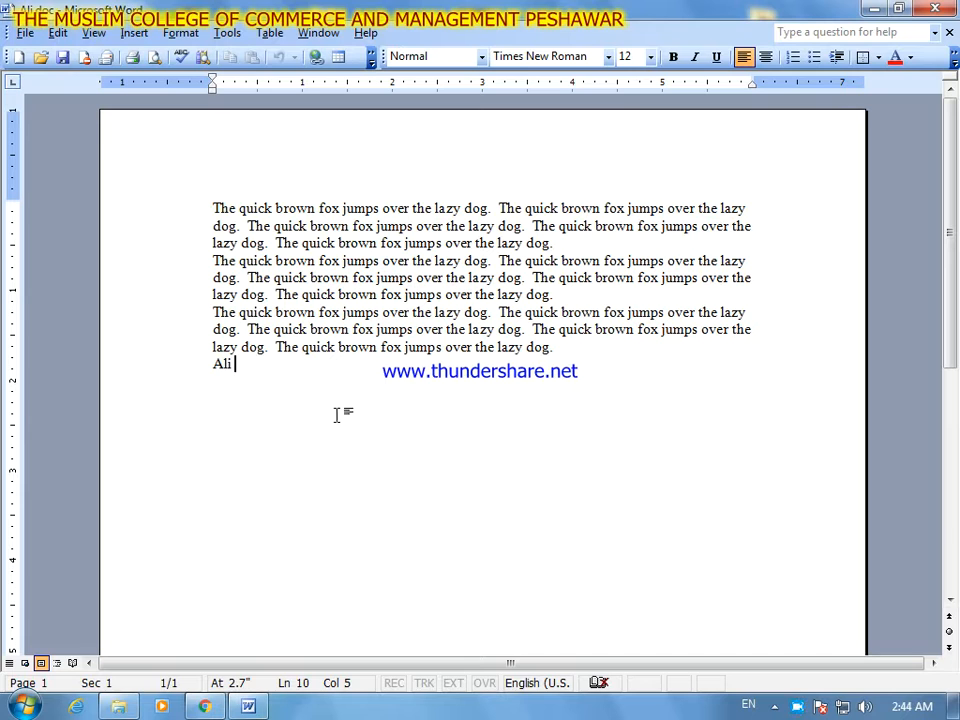
# - Compare which editing commands are available with nothing selected and with the word "quick" in the first line selected
pyautogui.click(58, 36)
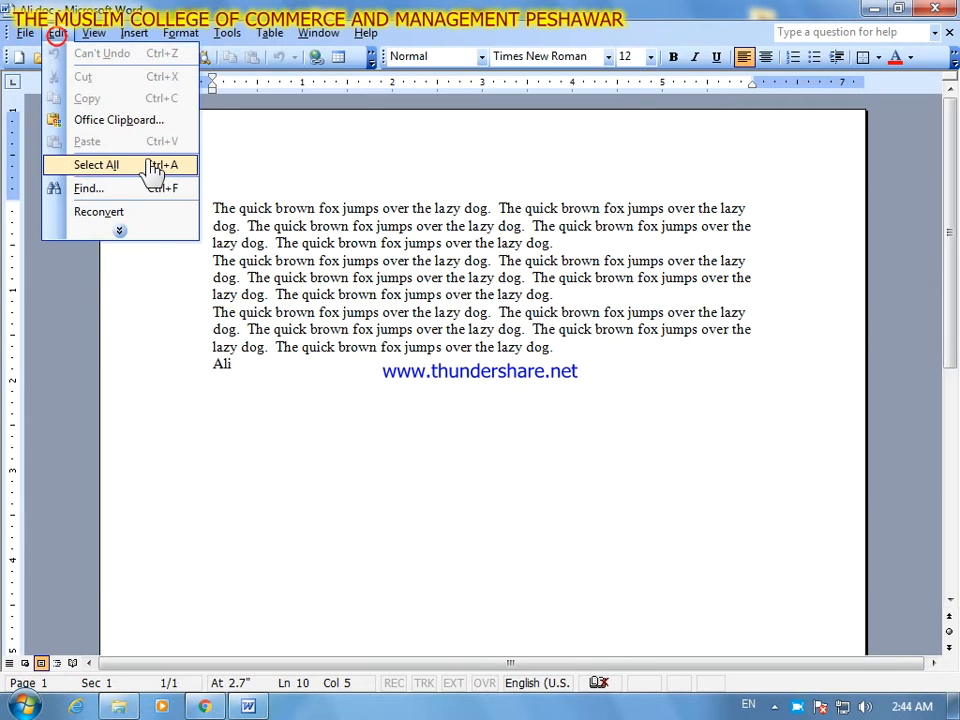
pyautogui.click(154, 232)
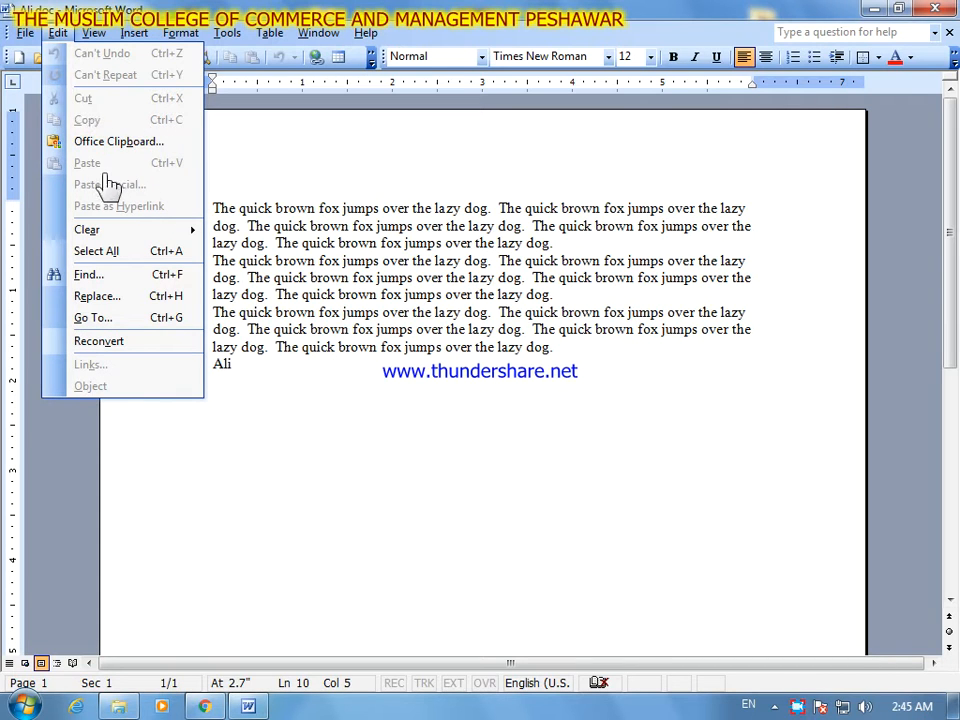
pyautogui.click(268, 244)
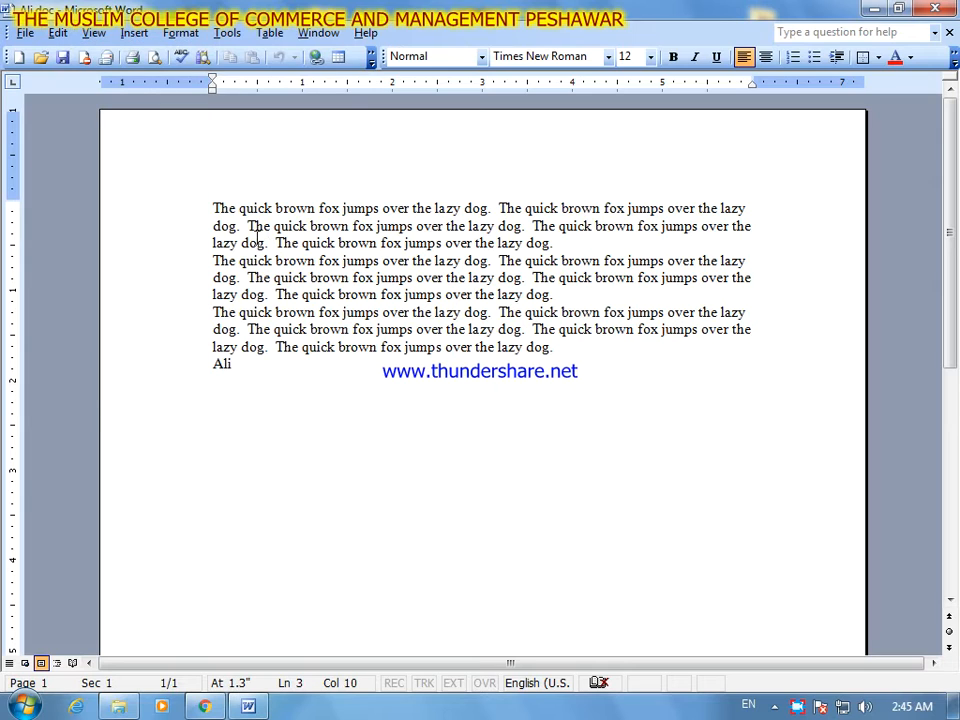
pyautogui.click(271, 210)
pyautogui.moveTo(271, 210); pyautogui.dragTo(240, 211)
pyautogui.click(58, 33)
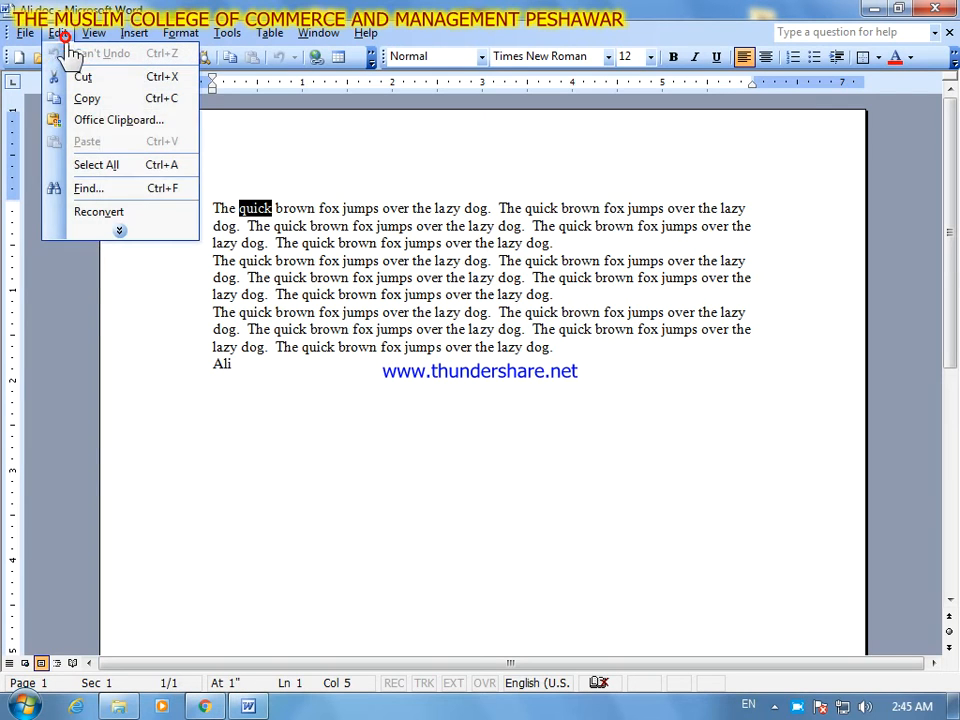
pyautogui.click(171, 221)
pyautogui.click(56, 33)
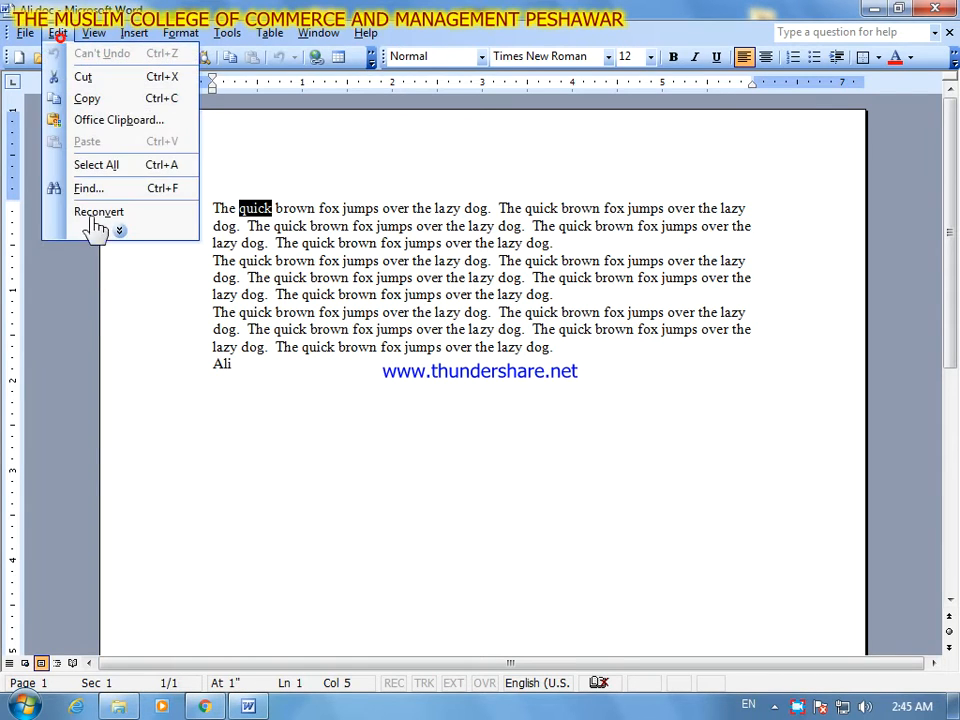
pyautogui.click(107, 240)
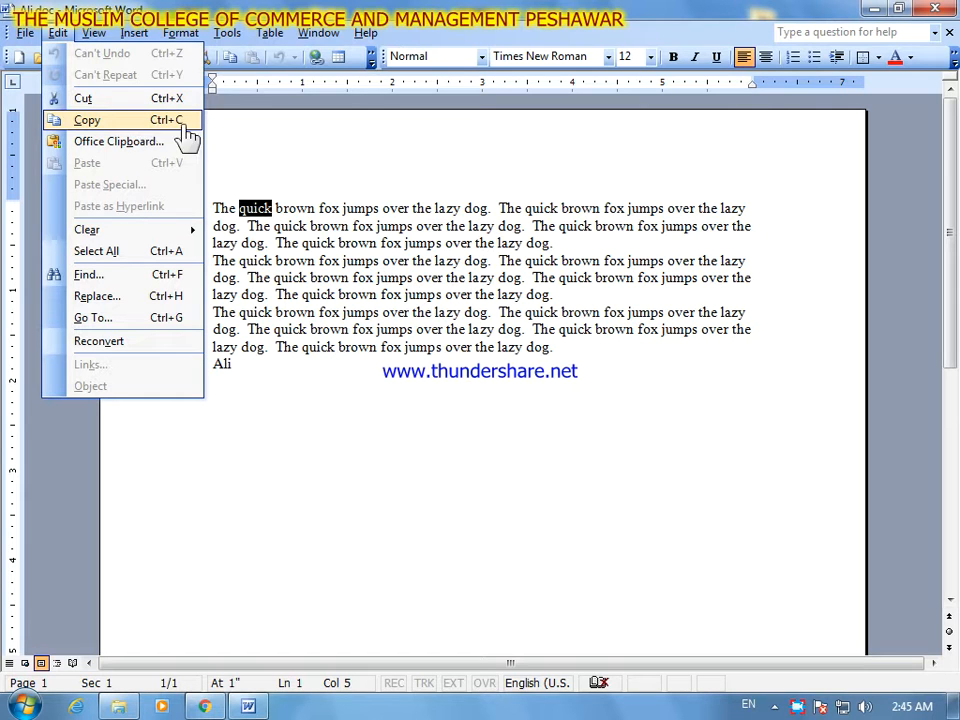
pyautogui.click(236, 174)
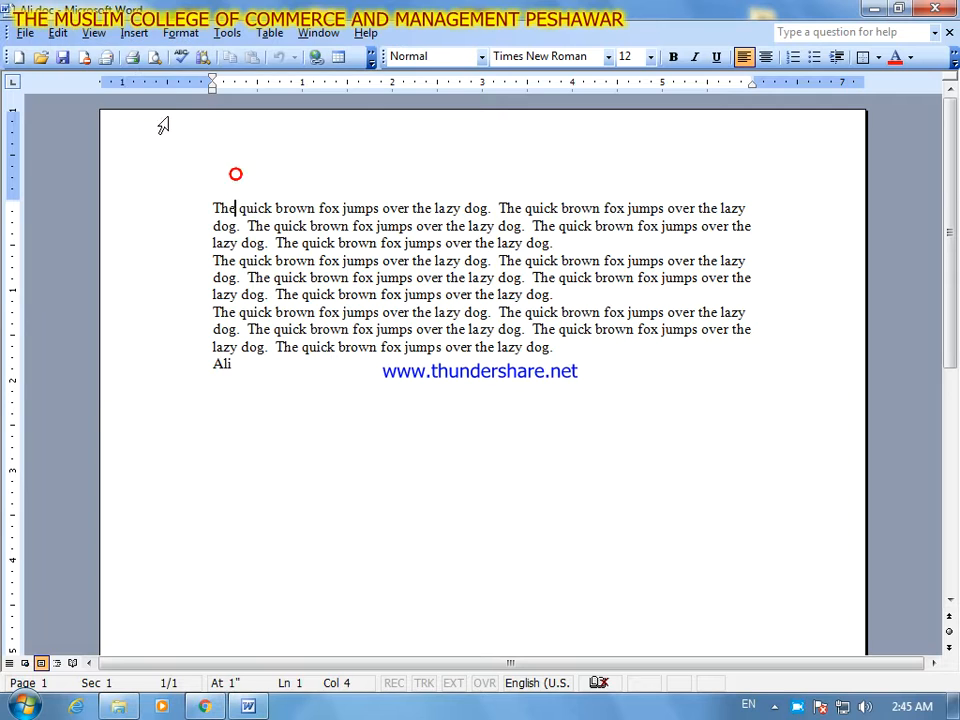
# - Review the undo and repeat commands, the document view options and the list of available toolbars
pyautogui.click(72, 38)
pyautogui.click(150, 230)
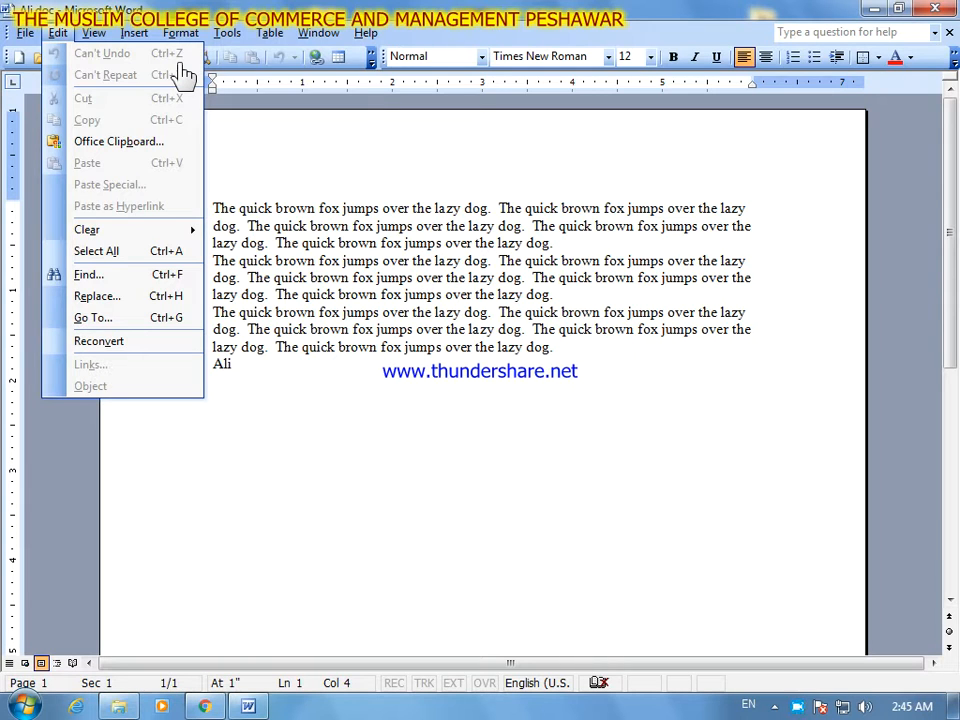
pyautogui.click(222, 7)
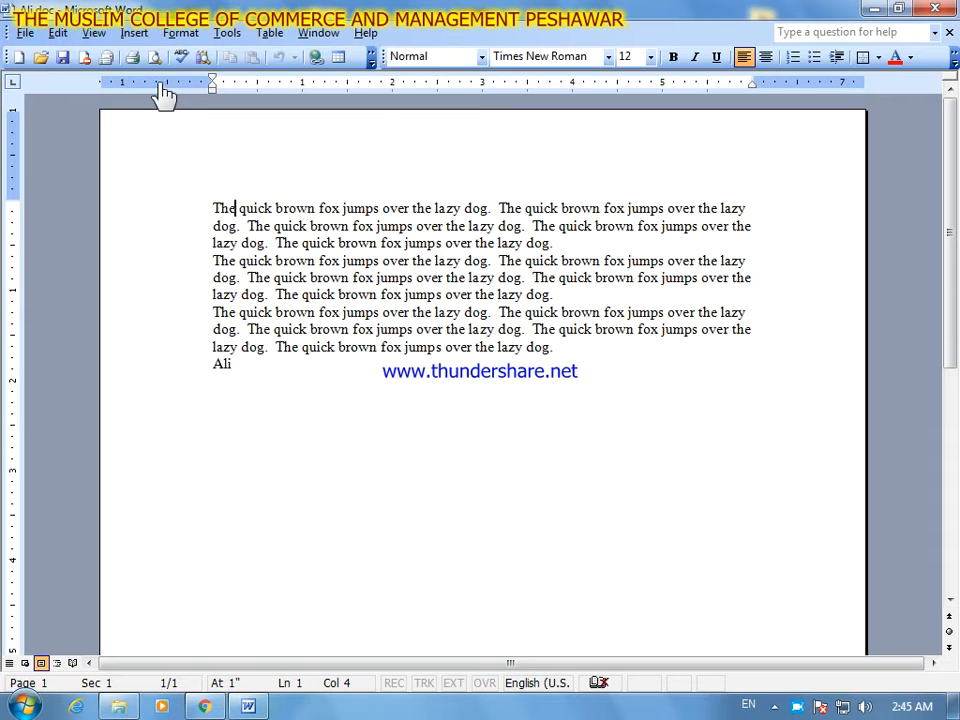
pyautogui.click(93, 36)
pyautogui.click(148, 209)
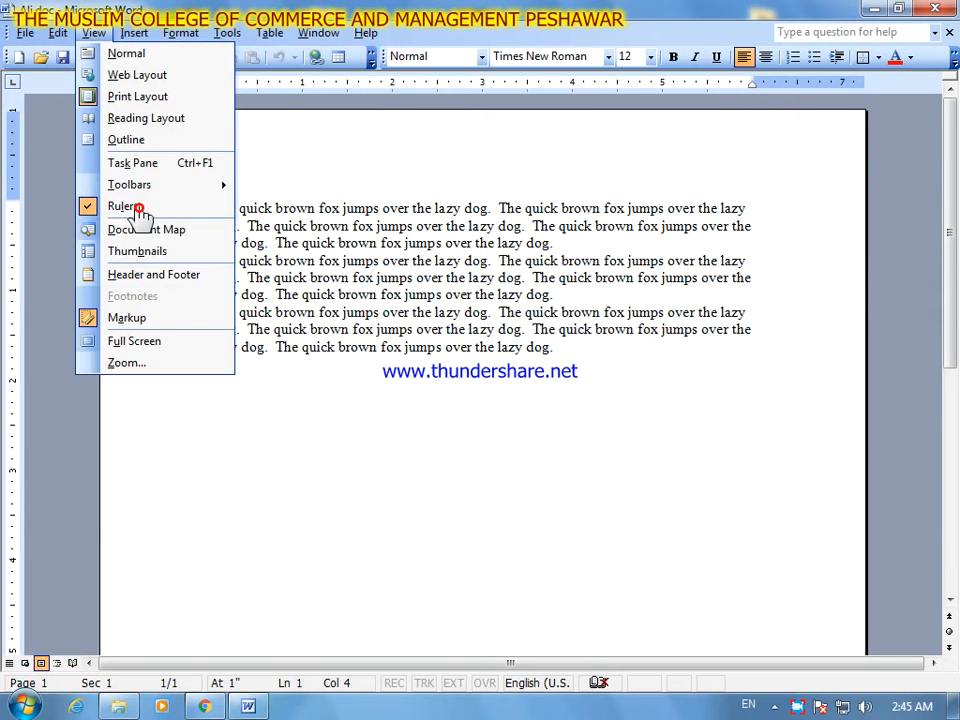
pyautogui.click(189, 188)
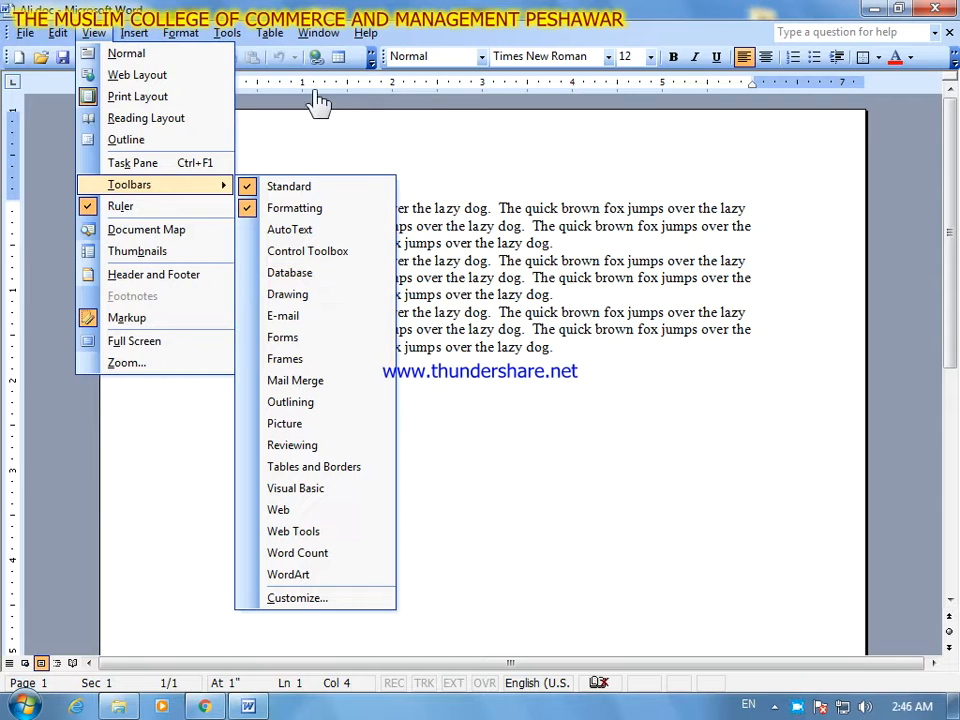
pyautogui.click(320, 33)
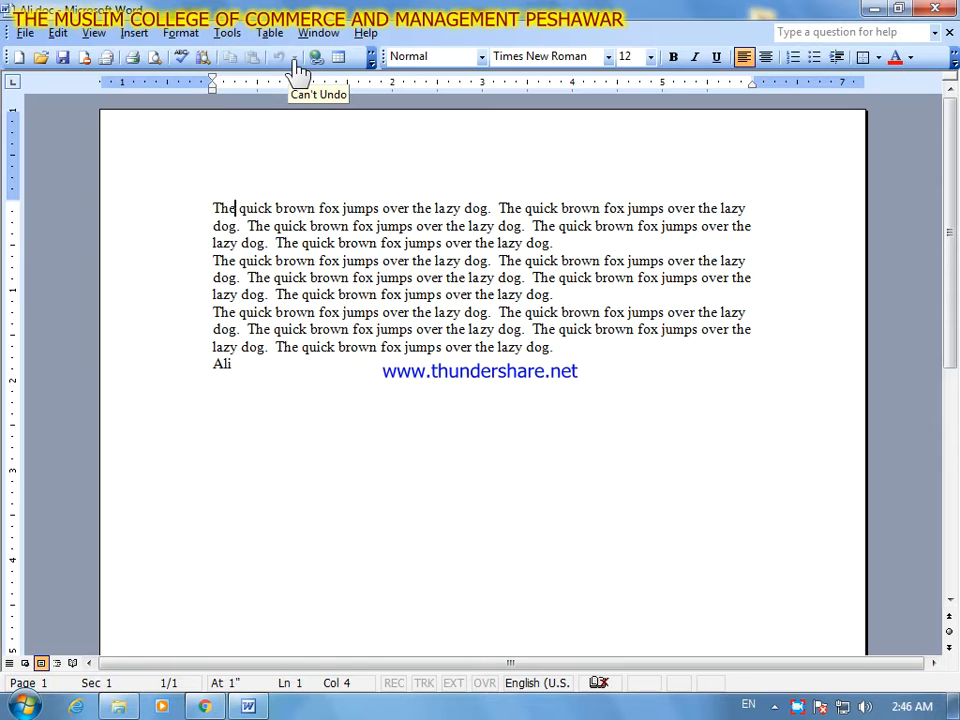
# - Add a new line below the document's last line with the person's full name followed by "Mccm IT"
pyautogui.click(261, 371)
pyautogui.press('Return')
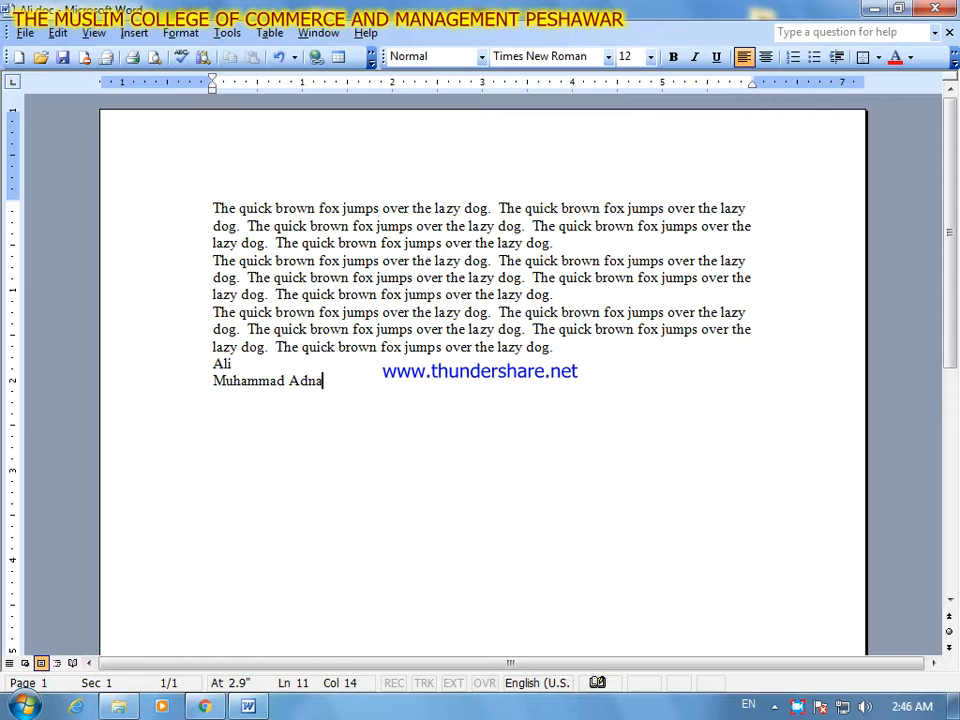
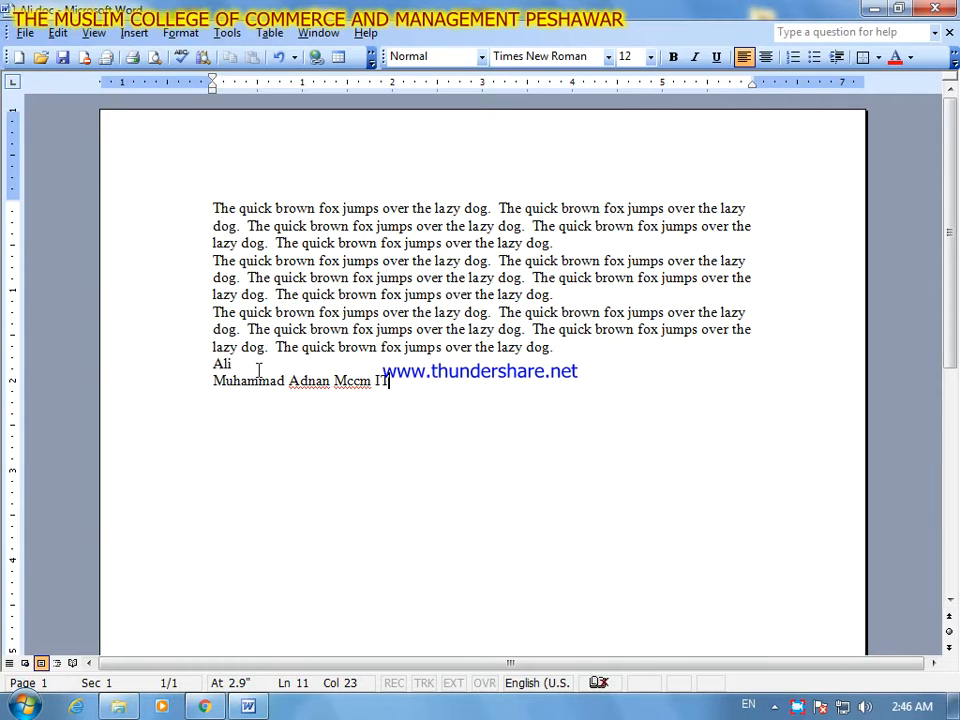
# - Check the undo and repeat commands, and undo the typing of the last line
pyautogui.click(373, 276)
pyautogui.click(59, 33)
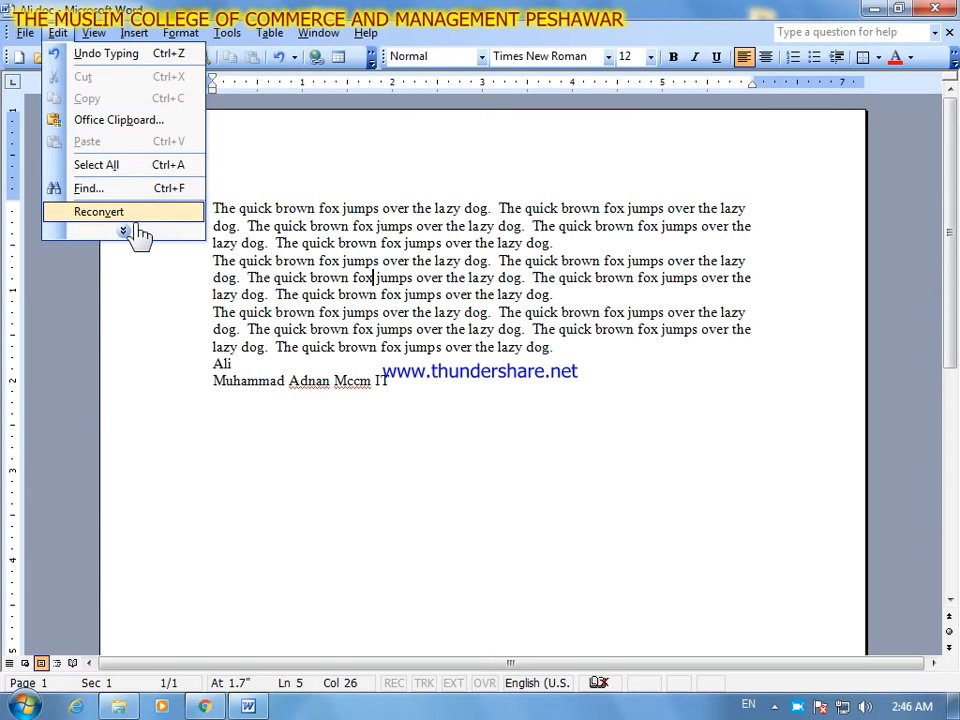
pyautogui.click(127, 229)
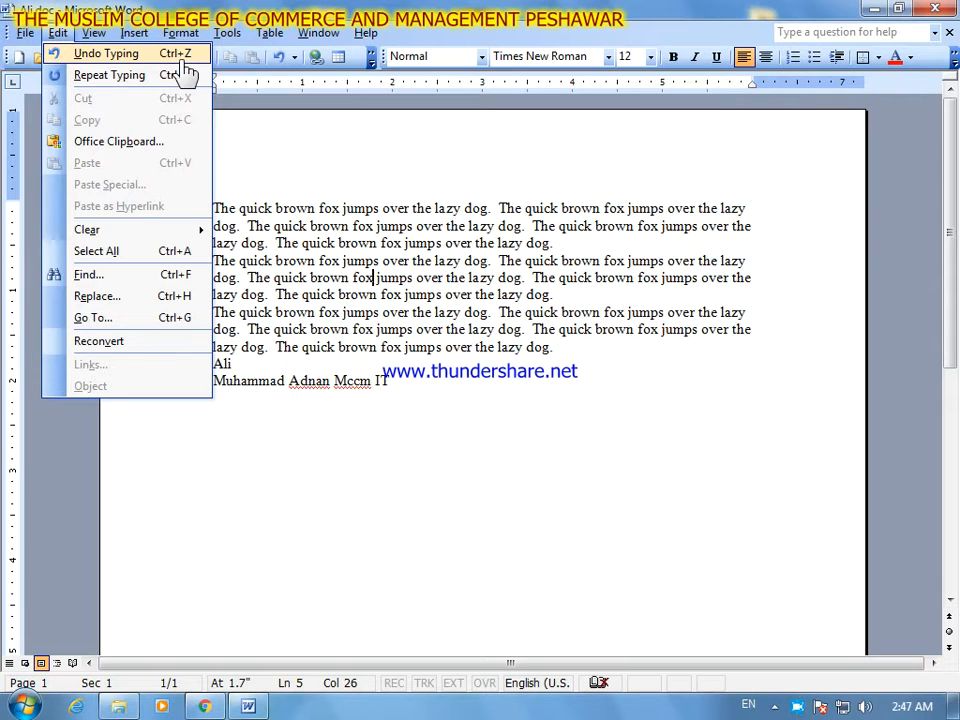
pyautogui.click(420, 389)
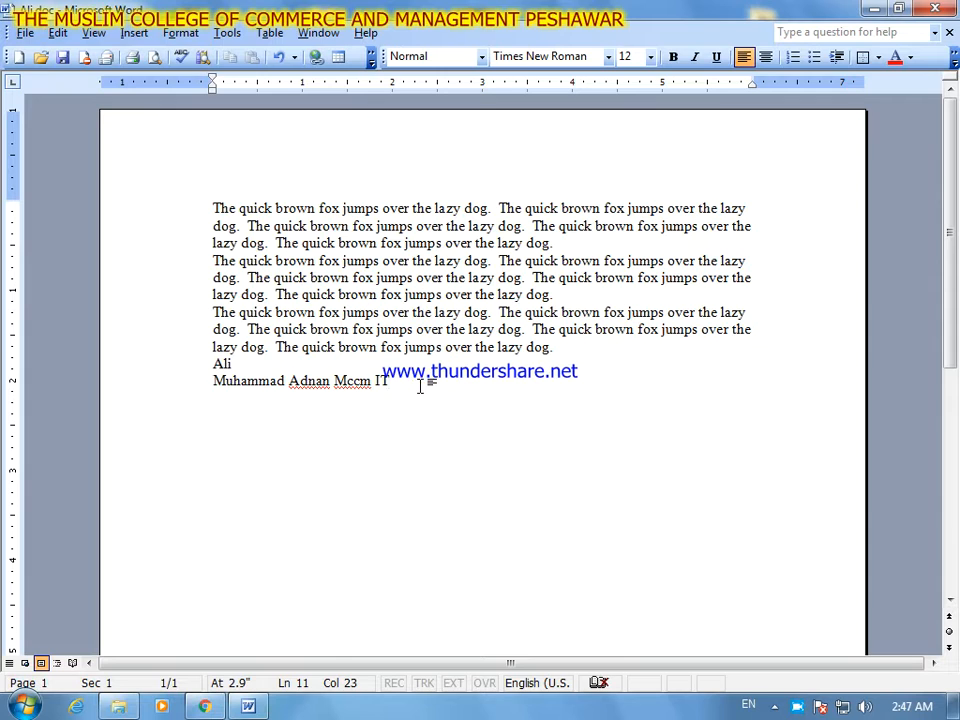
pyautogui.hotkey('ctrl', 'z')
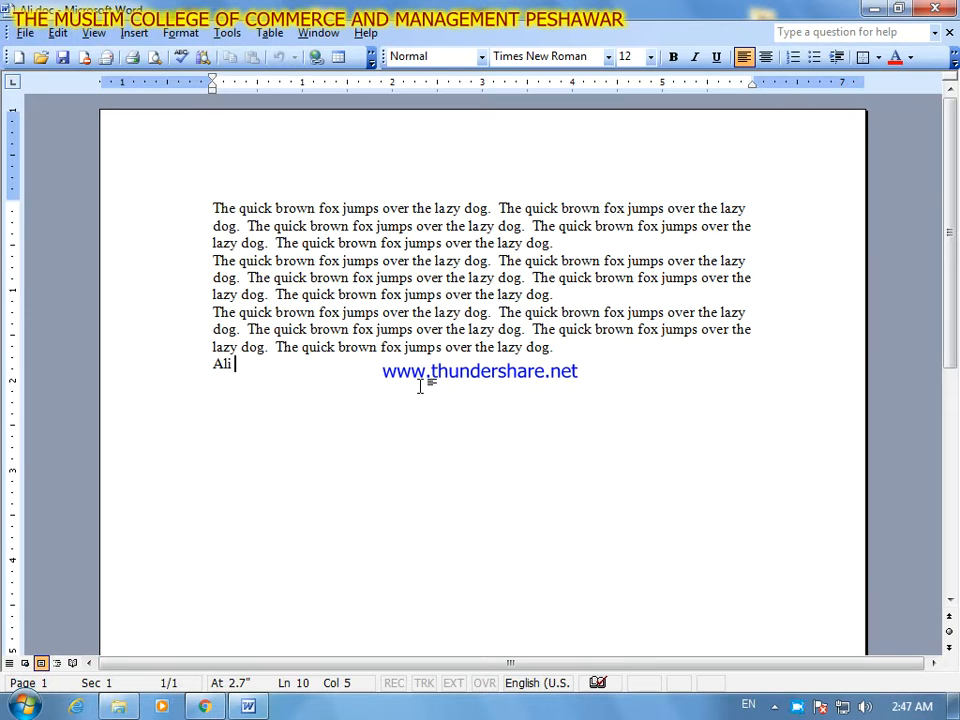
# - Redo the undone typing to restore the line with the full name and "Mccm IT"
pyautogui.click(57, 33)
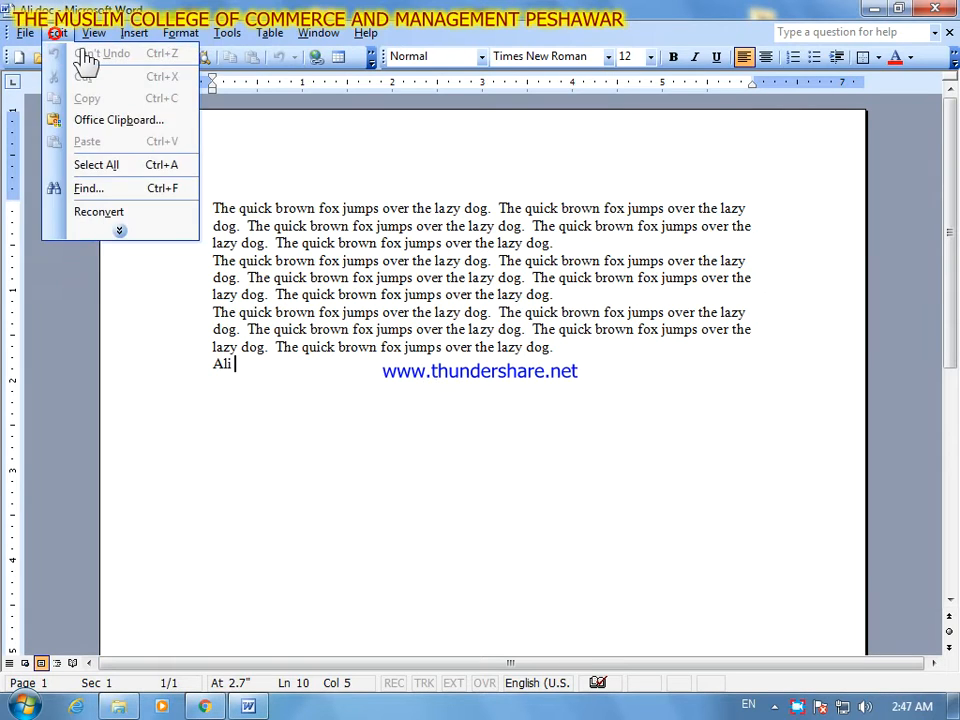
pyautogui.click(349, 184)
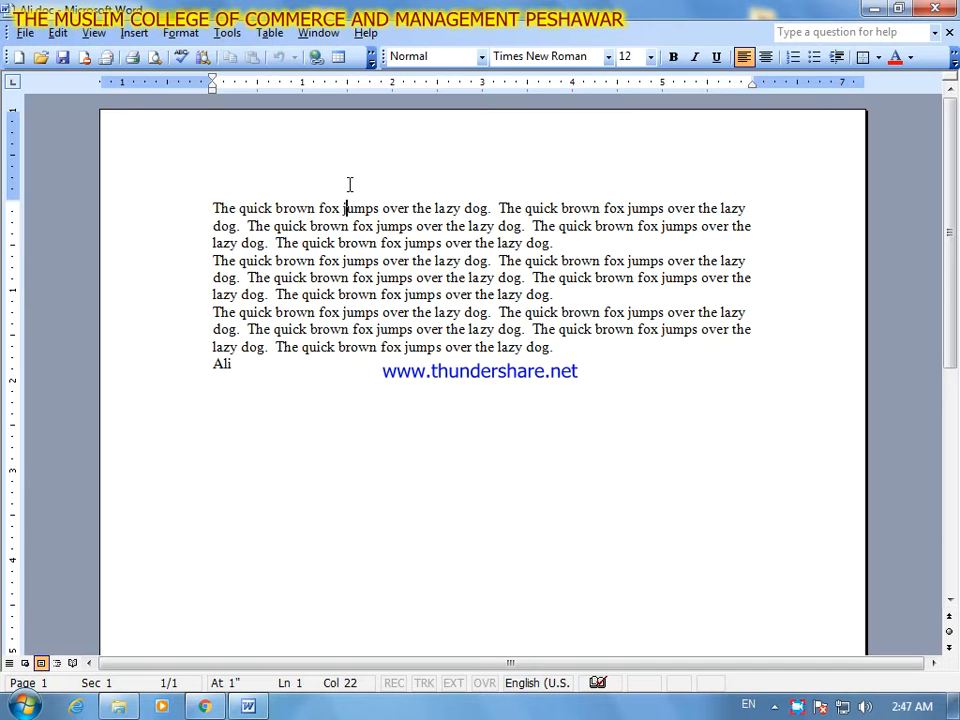
pyautogui.click(63, 36)
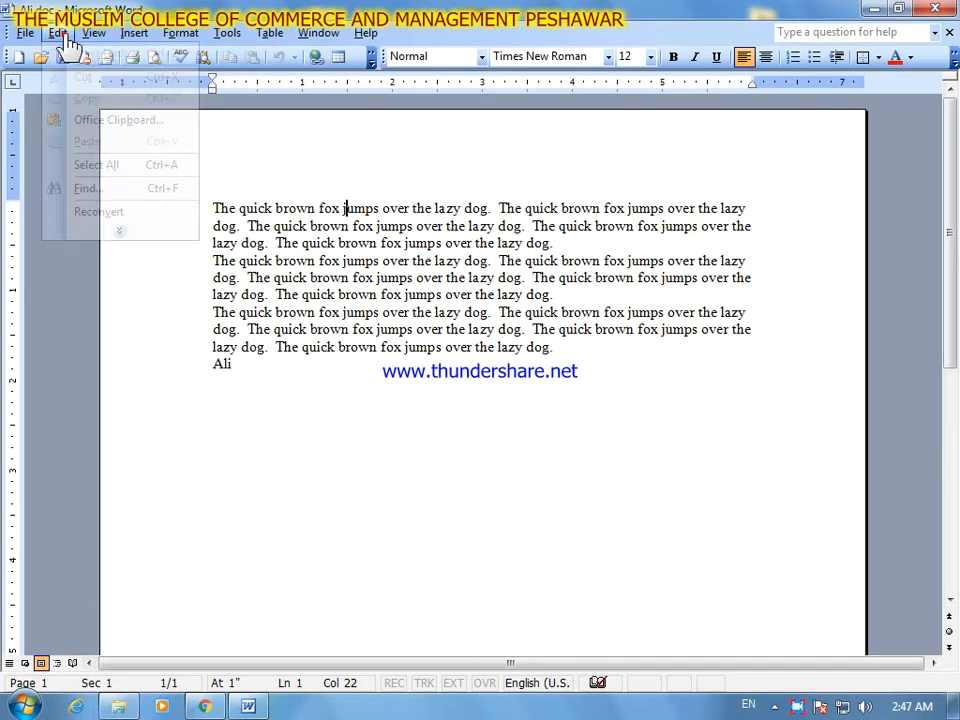
pyautogui.click(119, 232)
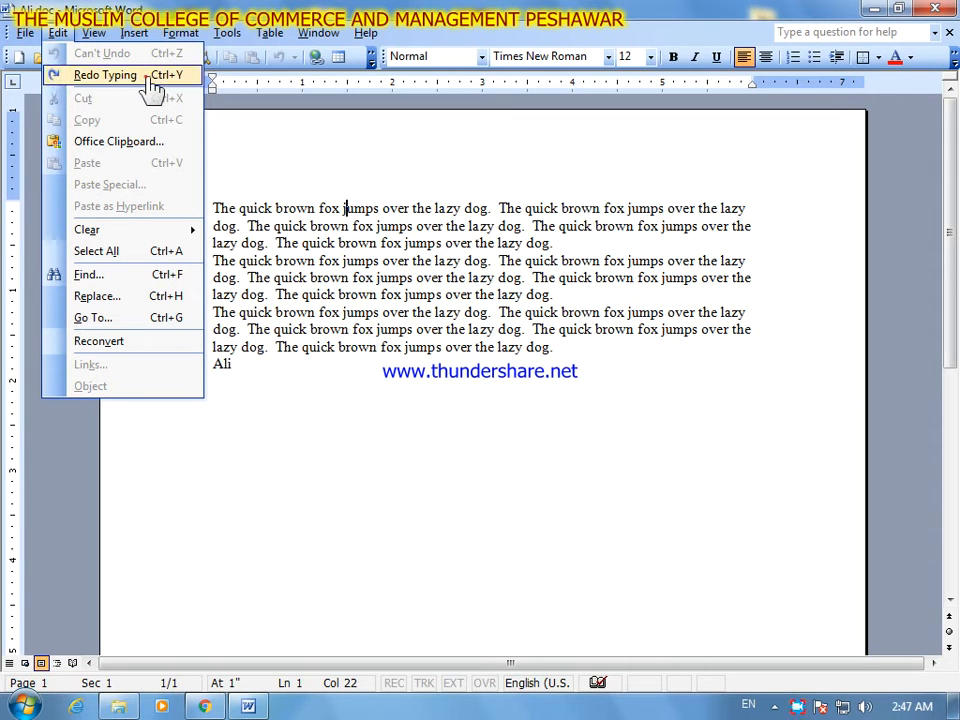
pyautogui.click(105, 75)
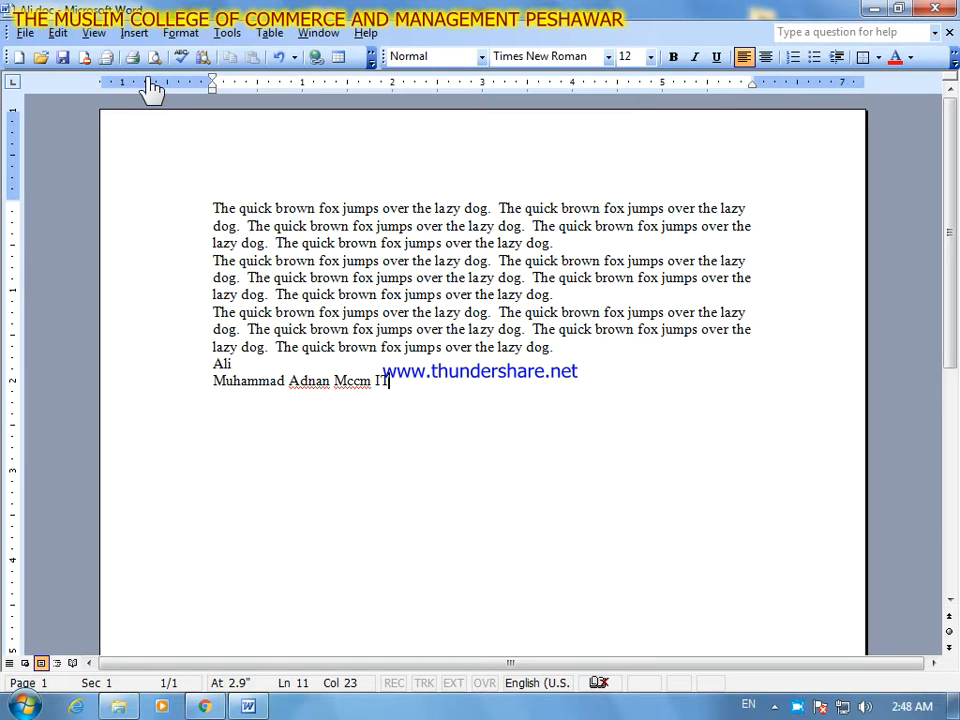
# - Cut the document's last line, containing the full name and "Mccm IT"
pyautogui.click(58, 33)
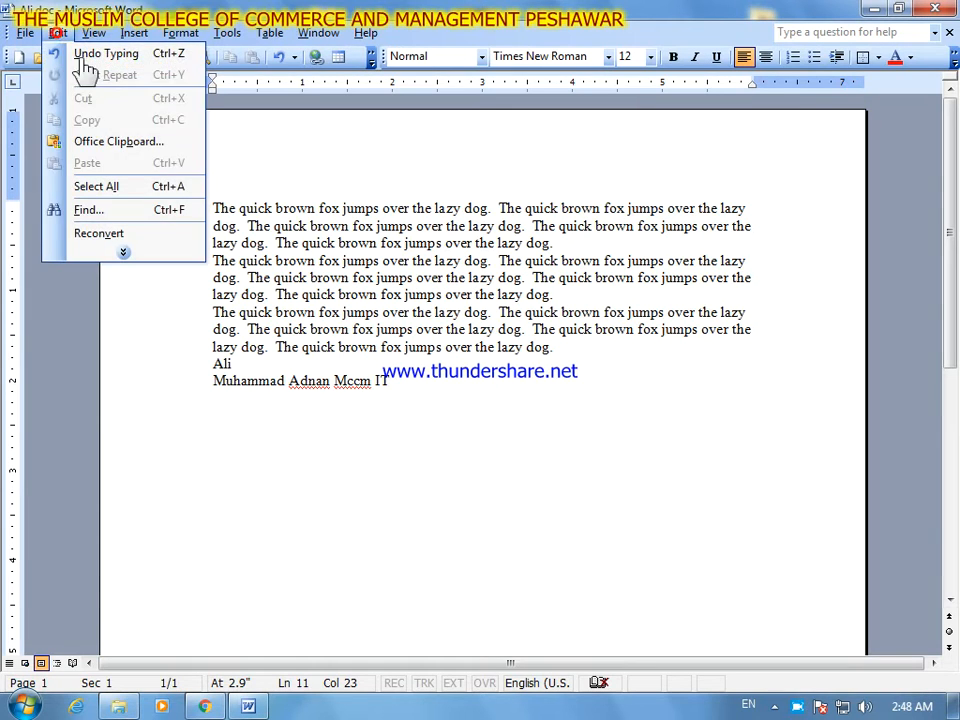
pyautogui.click(152, 265)
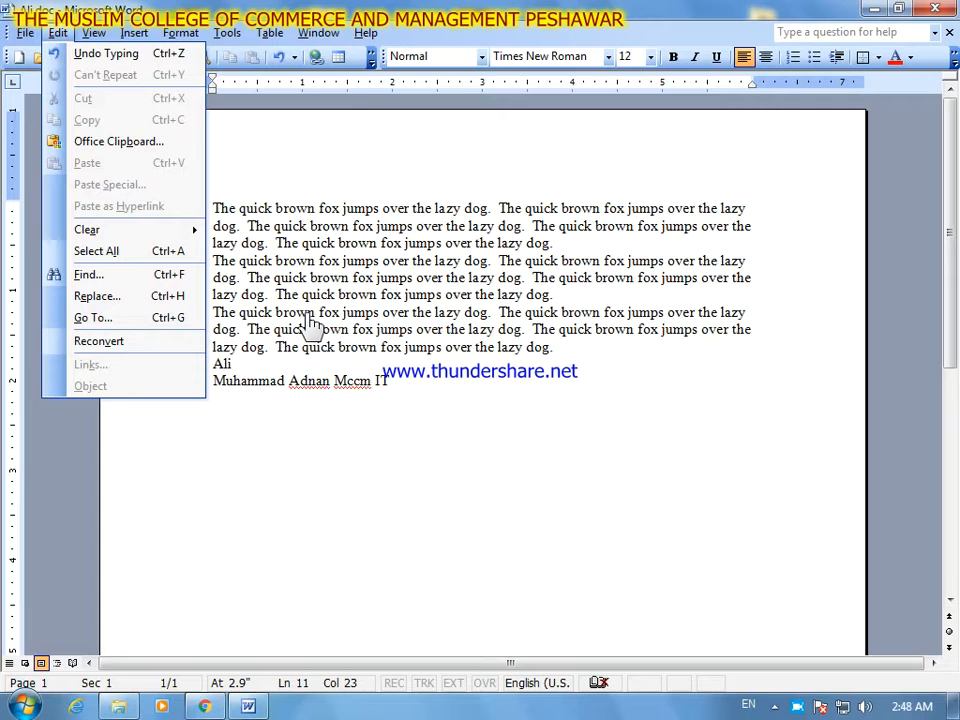
pyautogui.click(400, 381)
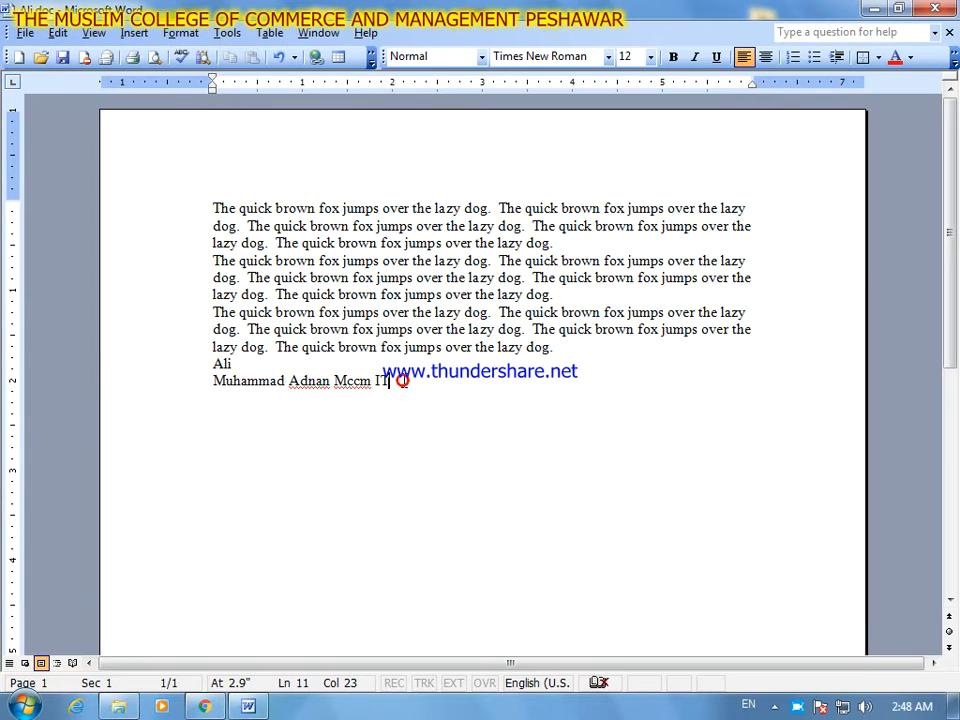
pyautogui.moveTo(392, 381); pyautogui.dragTo(213, 385)
pyautogui.hotkey('ctrl', 'c')
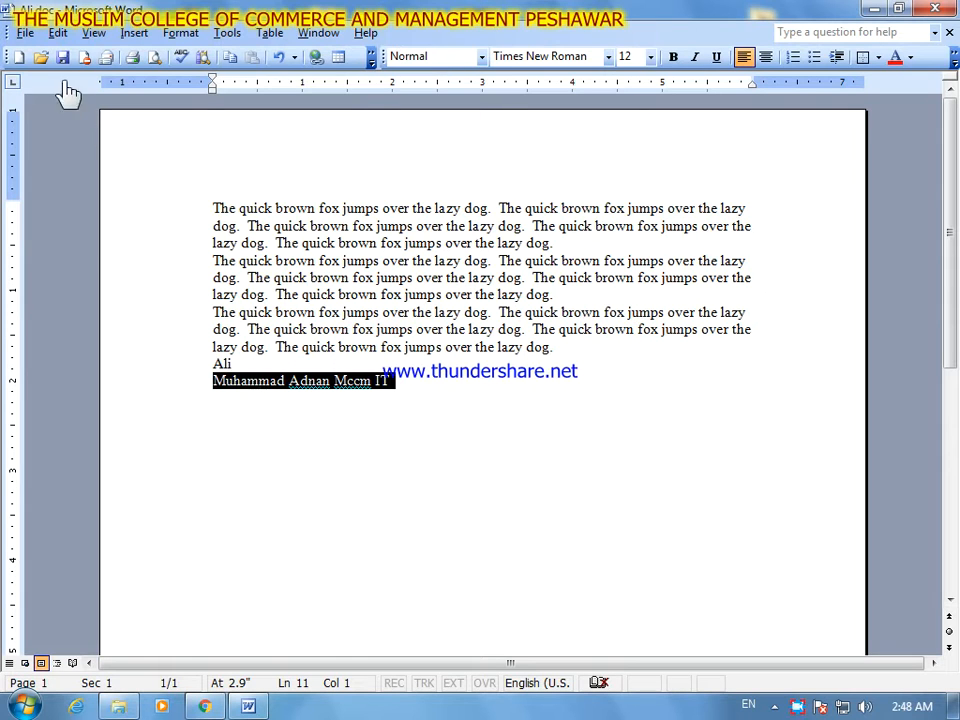
pyautogui.click(60, 33)
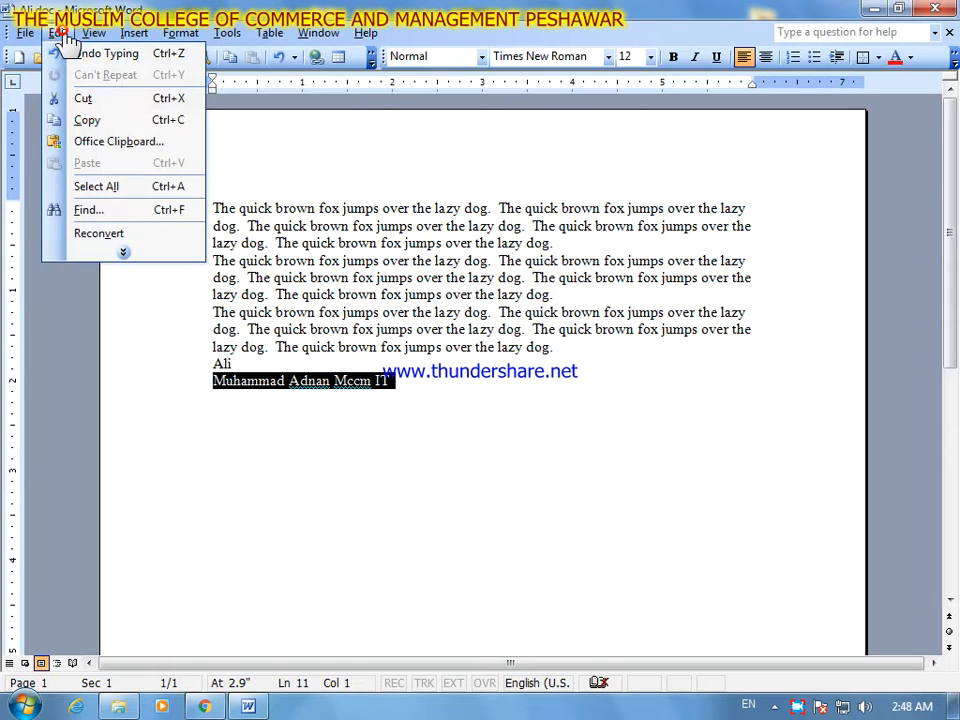
pyautogui.click(145, 250)
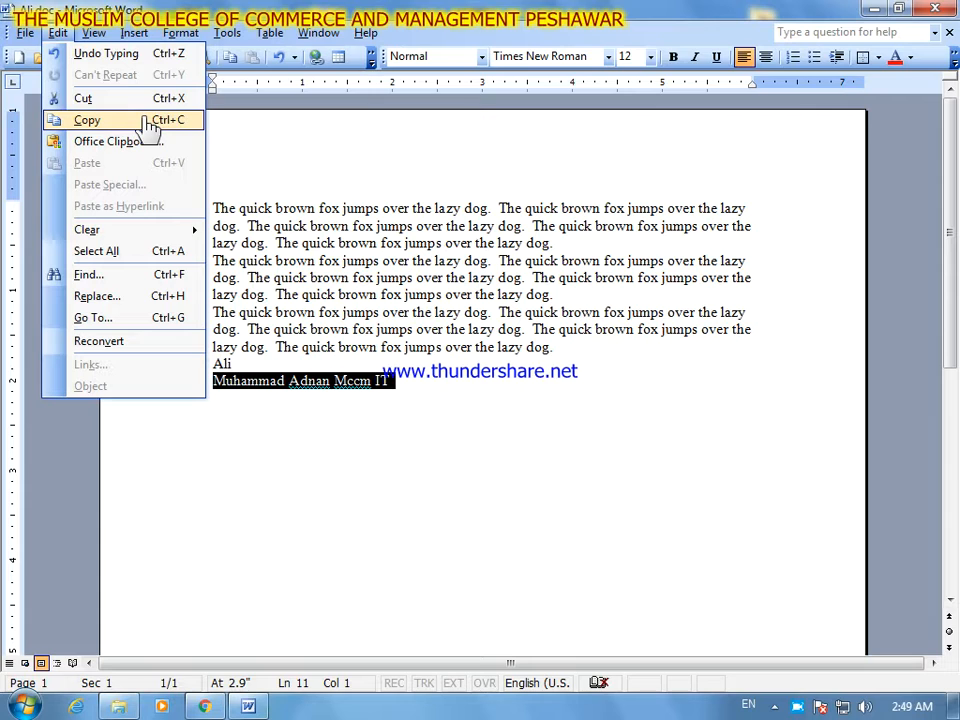
pyautogui.click(160, 108)
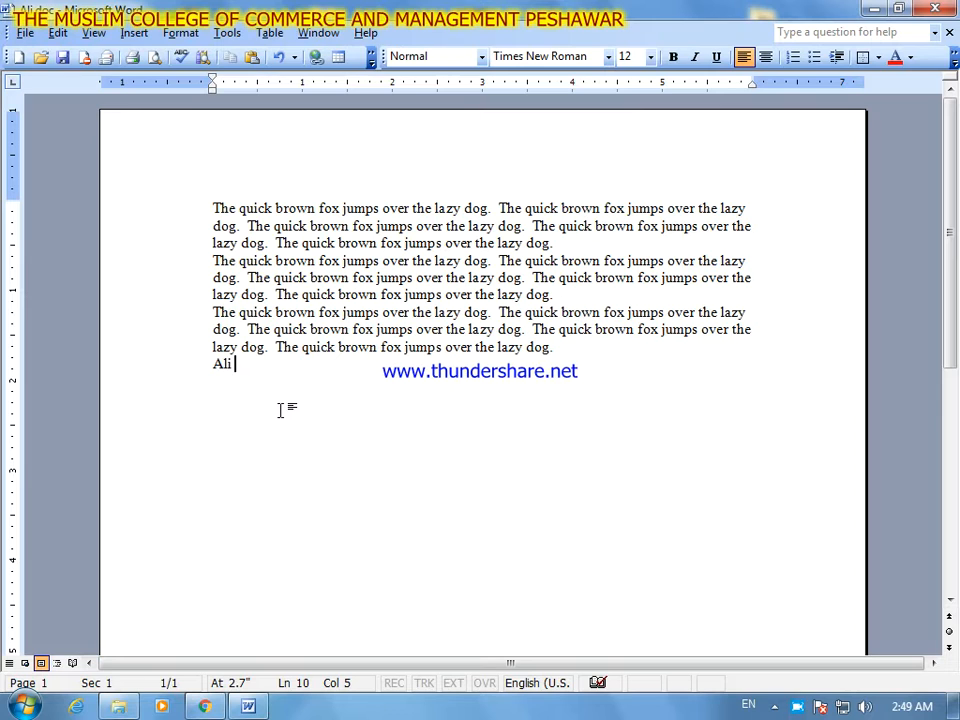
# - Insert several blank lines between the second and third paragraphs and leave a new line ready directly below the second paragraph
pyautogui.click(556, 296)
pyautogui.press('Return')
pyautogui.press('Return')
pyautogui.press('Return')
pyautogui.press('Return')
pyautogui.press('Return')
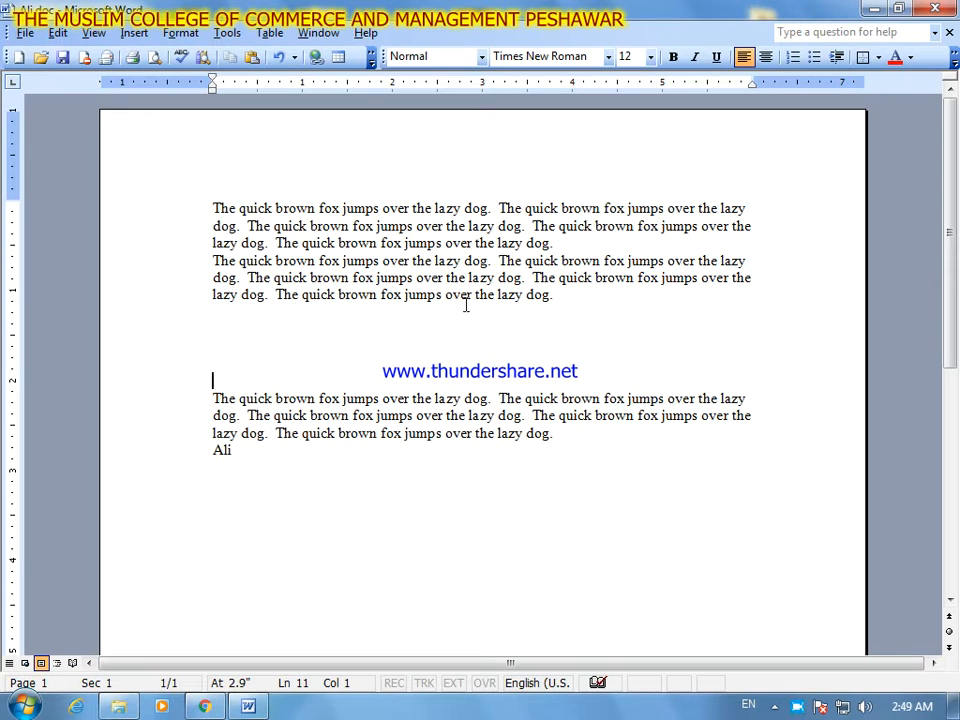
pyautogui.click(566, 298)
pyautogui.press('Return')
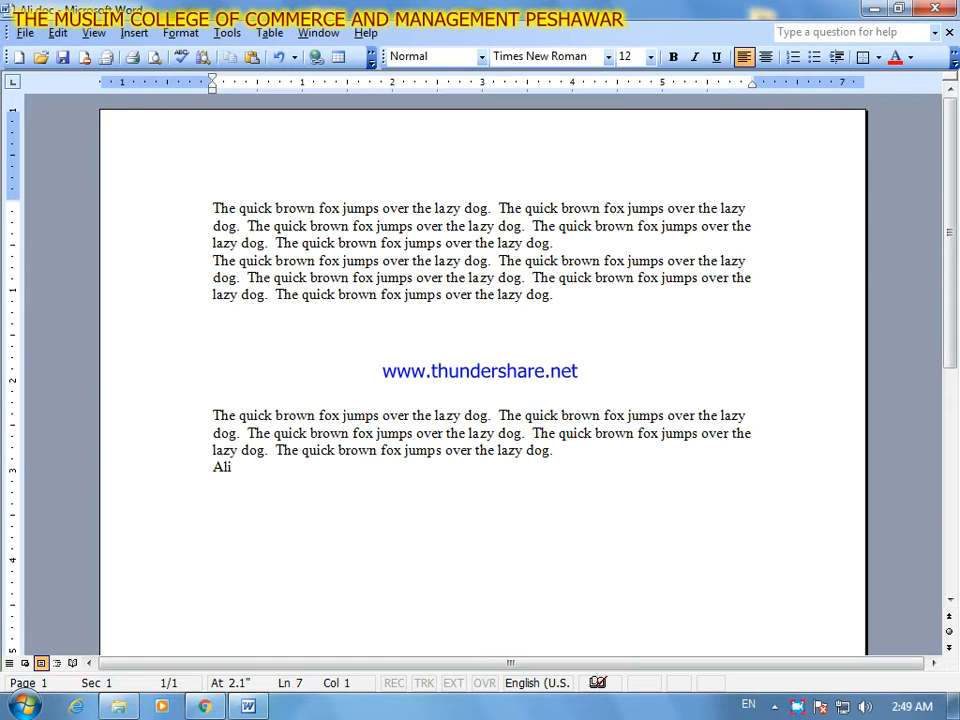
# - Paste the cut line with the full name six times below the second paragraph
pyautogui.click(58, 33)
pyautogui.click(150, 251)
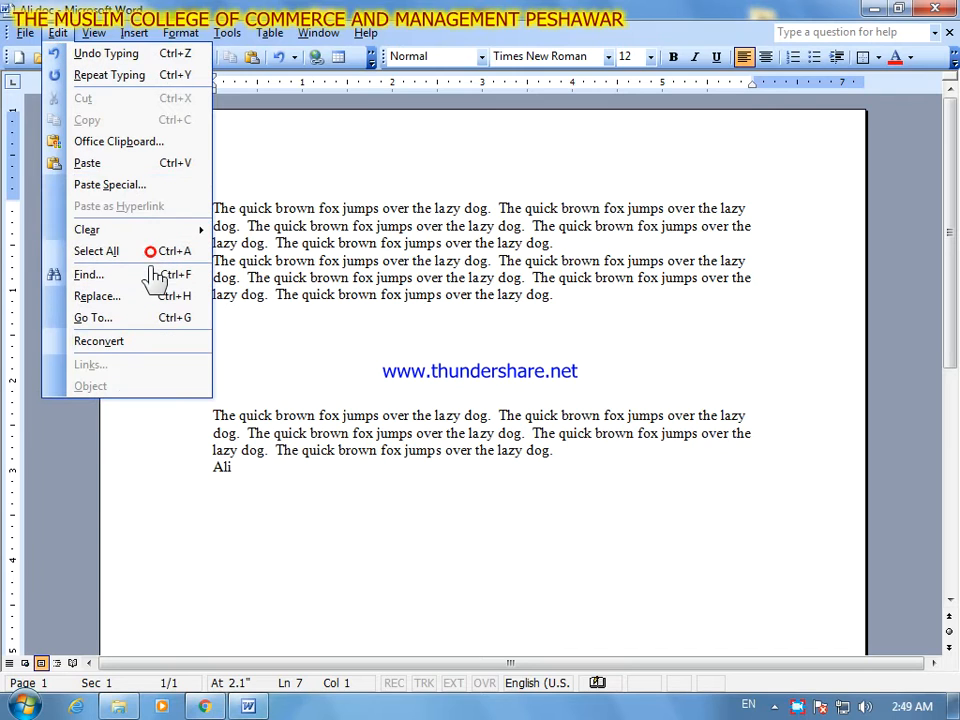
pyautogui.click(157, 172)
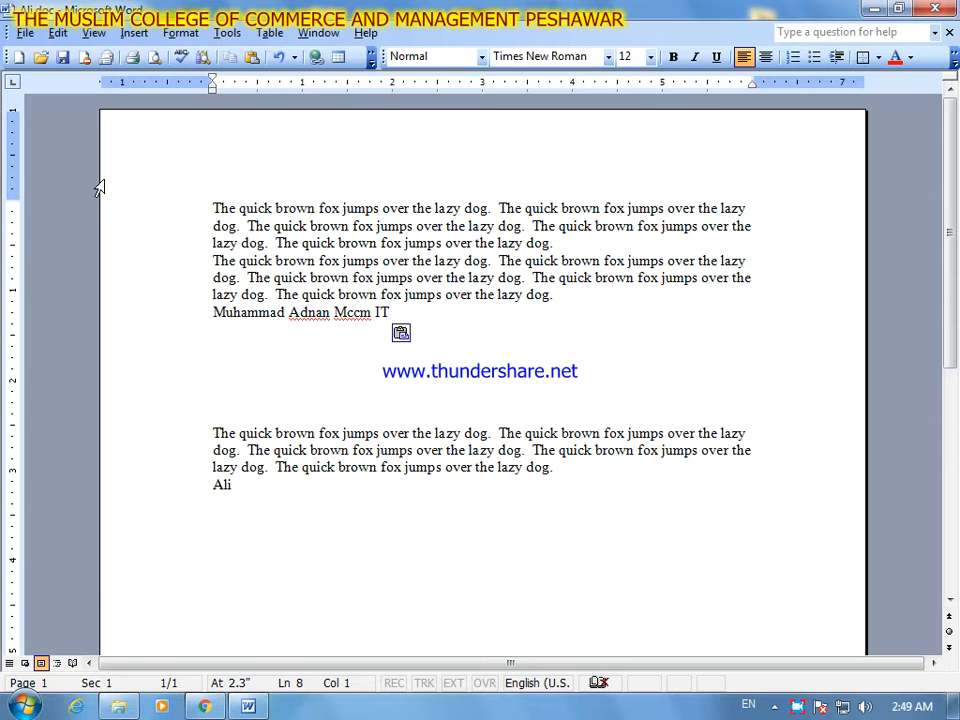
pyautogui.hotkey('ctrl', 'v')
pyautogui.hotkey('ctrl', 'v')
pyautogui.hotkey('ctrl', 'v')
pyautogui.hotkey('ctrl', 'v')
pyautogui.hotkey('ctrl', 'v')
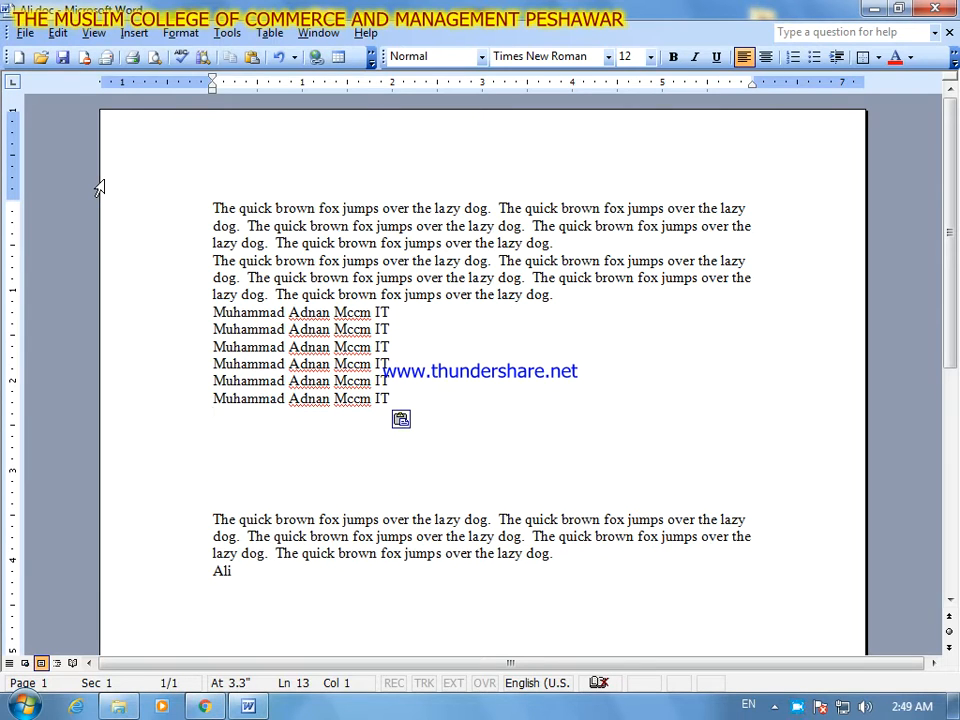
# - Remove the blank lines between the last pasted name line and the paragraph below it
pyautogui.press('Down')
pyautogui.press('Down')
pyautogui.press('Down')
pyautogui.press('Down')
pyautogui.press('Down')
pyautogui.press('BackSpace')
pyautogui.press('BackSpace')
pyautogui.press('BackSpace')
pyautogui.press('BackSpace')
pyautogui.press('BackSpace')
pyautogui.press('BackSpace')
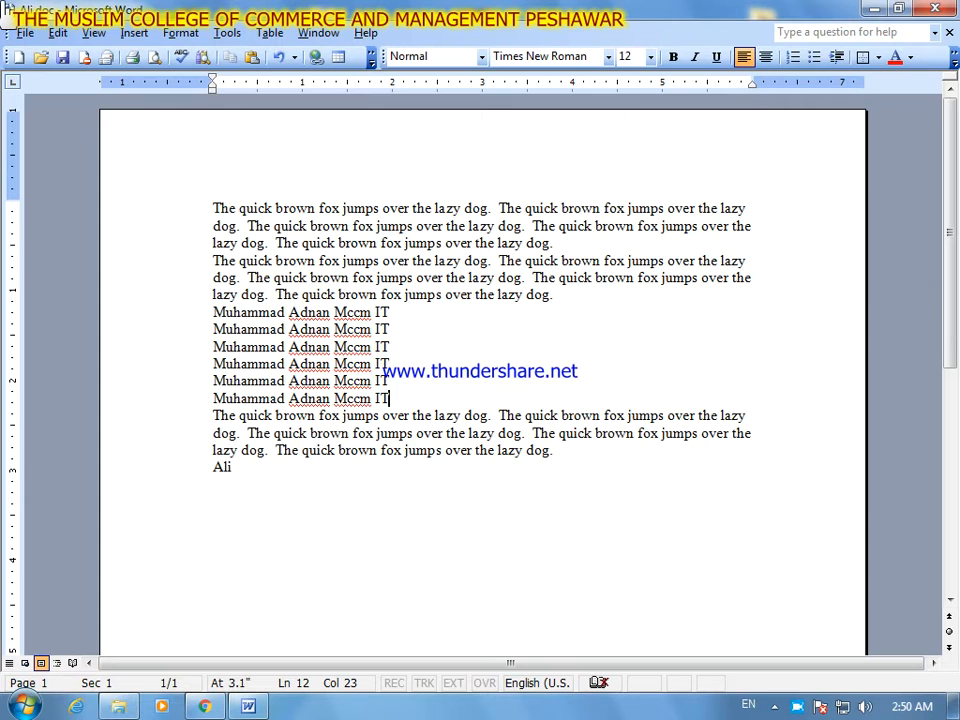
pyautogui.click(60, 33)
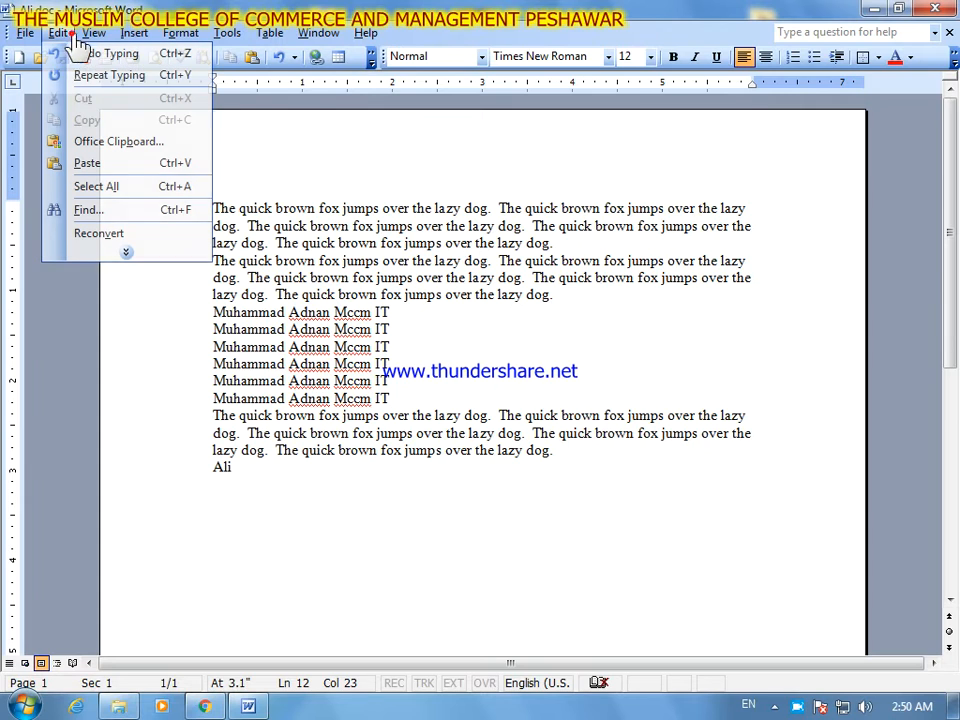
pyautogui.click(165, 256)
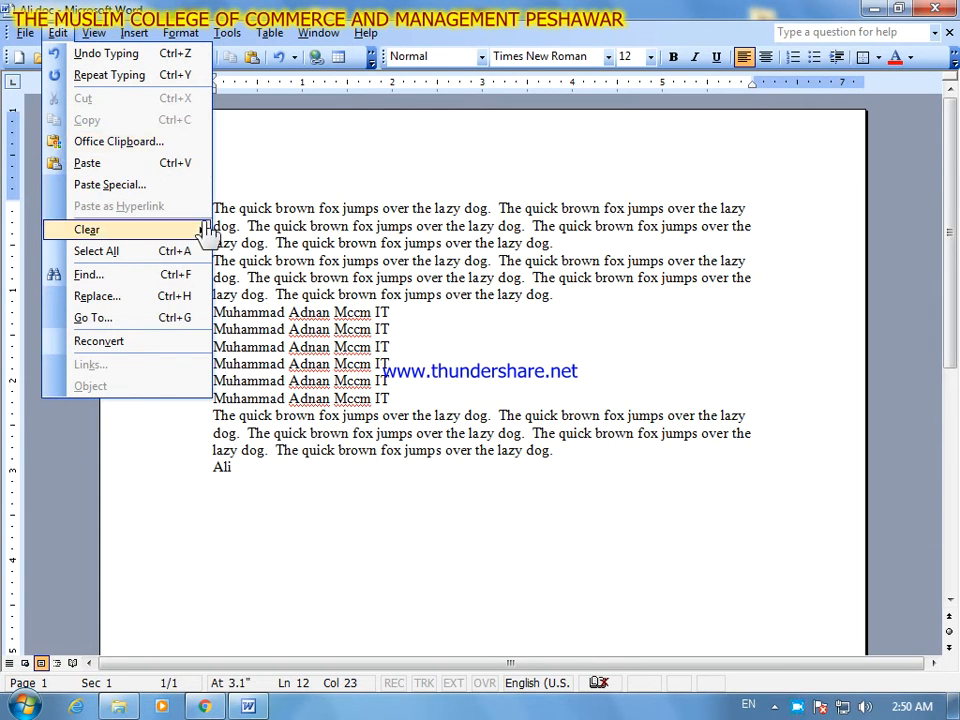
pyautogui.moveTo(204, 229)
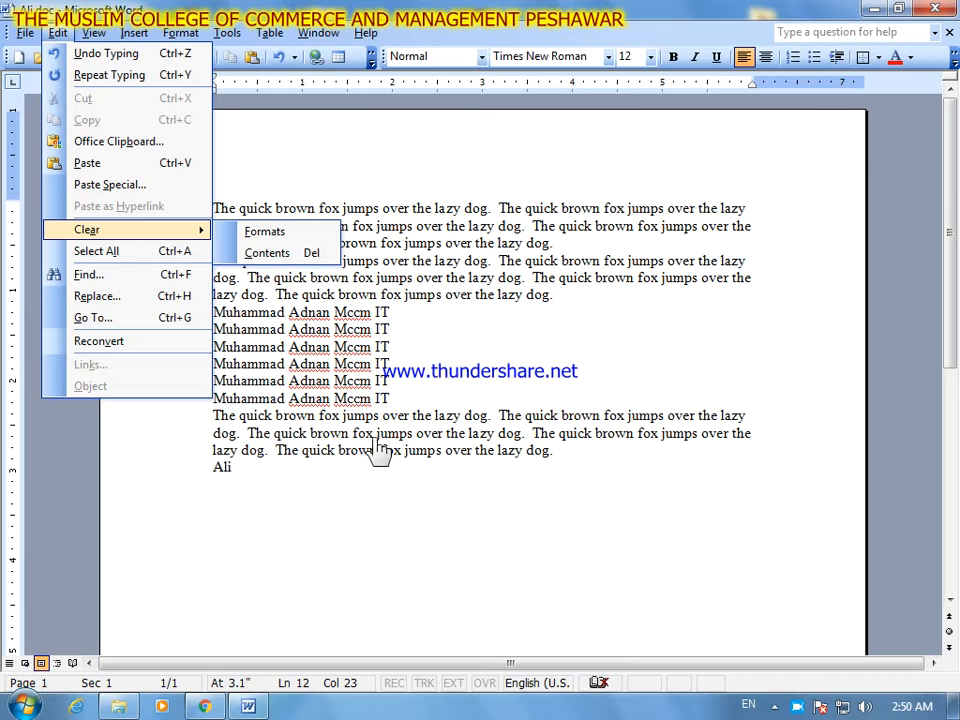
pyautogui.click(399, 377)
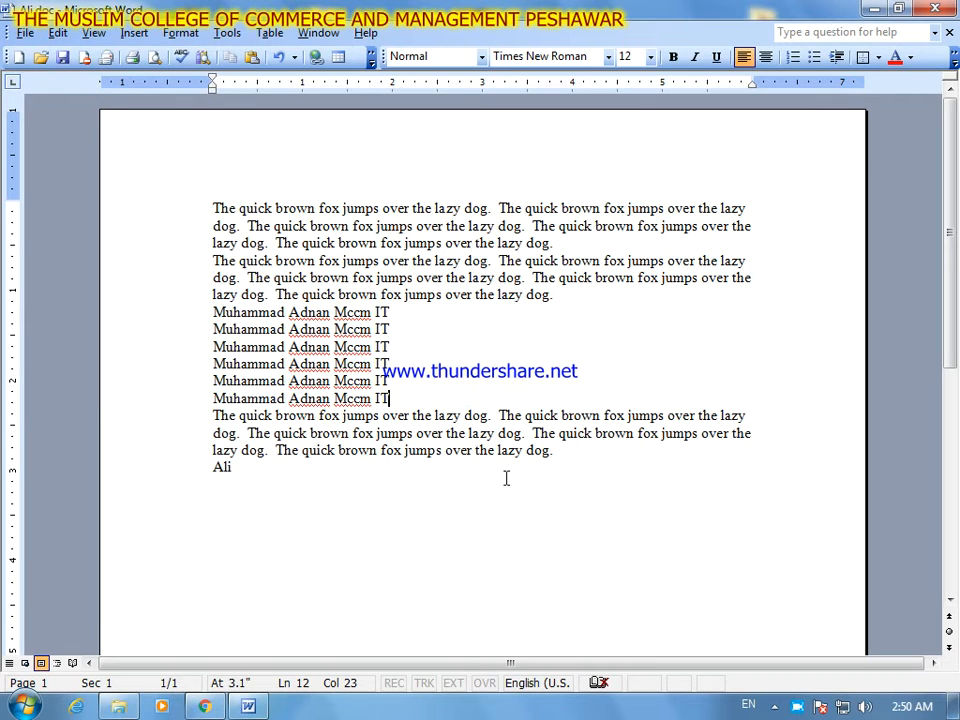
# - Copy the third paragraph's final "The quick brown fox jumps over the lazy dog" without its period and paste it at the end of the document's last line
pyautogui.moveTo(550, 451); pyautogui.dragTo(432, 448)
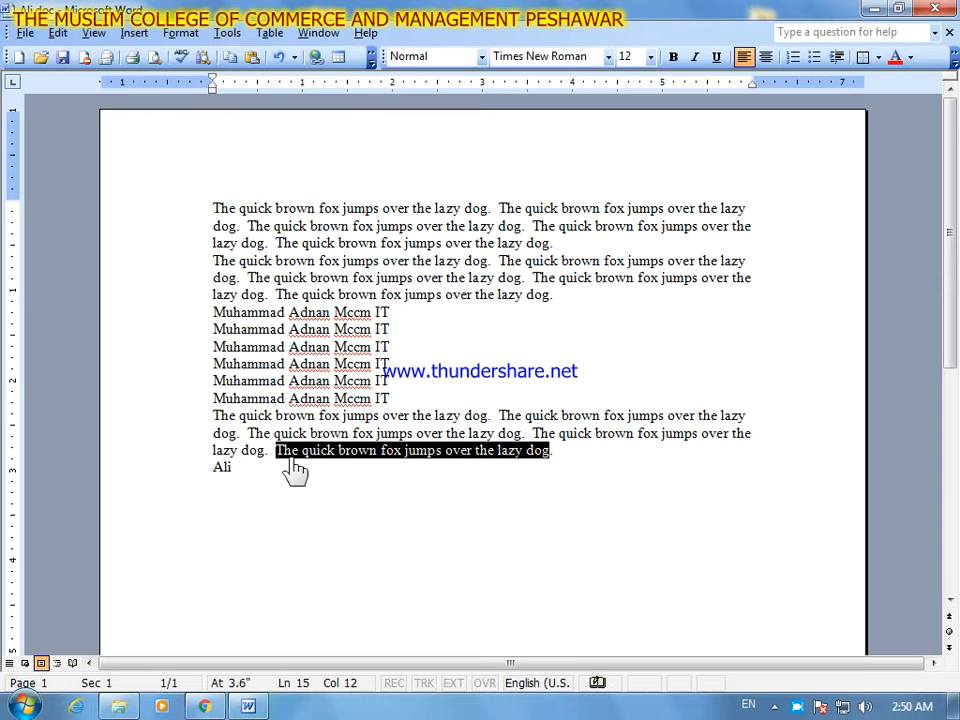
pyautogui.click(58, 33)
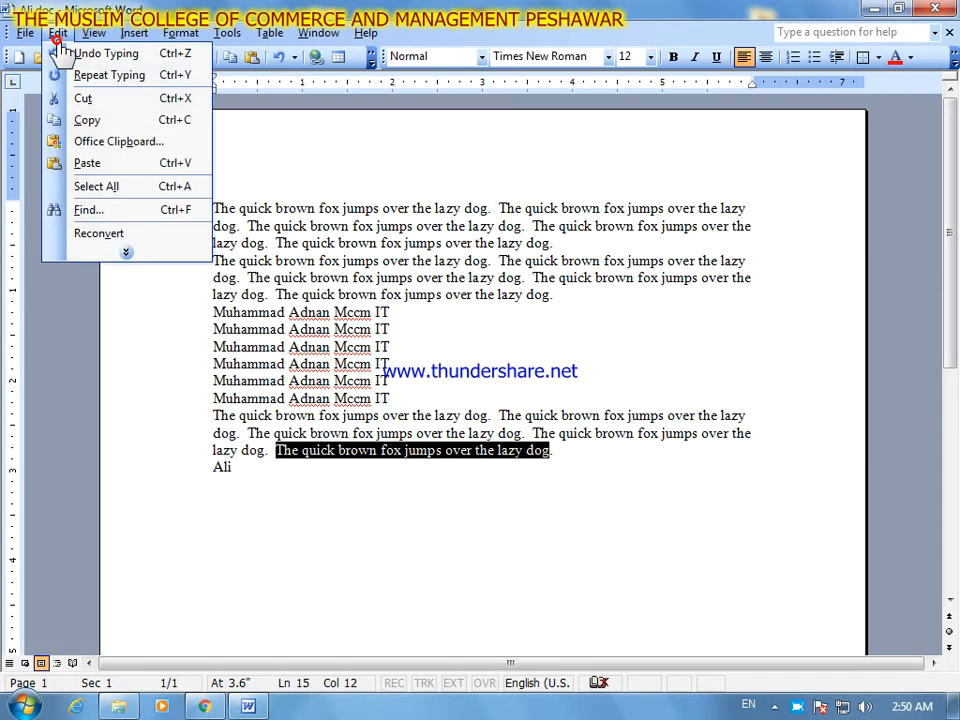
pyautogui.click(124, 254)
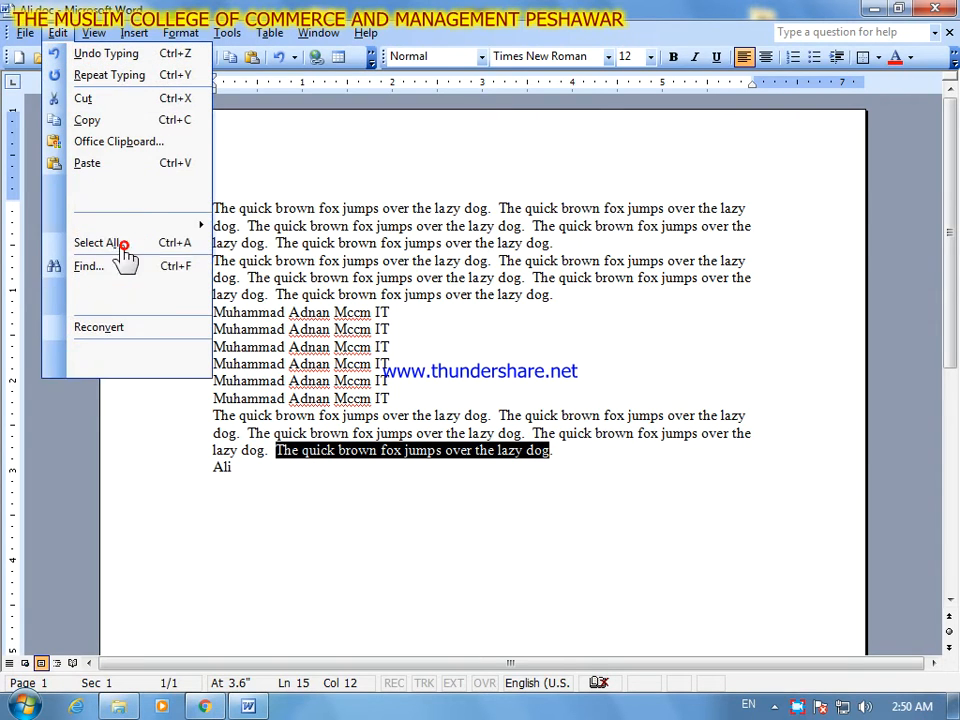
pyautogui.click(127, 121)
pyautogui.click(570, 470)
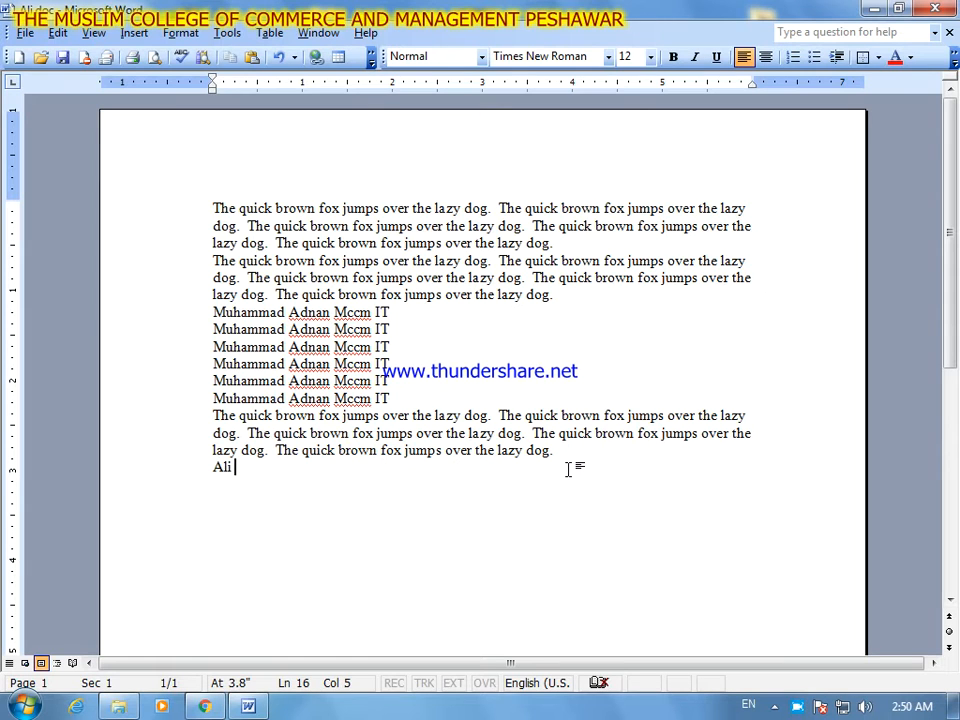
pyautogui.hotkey('ctrl', 'v')
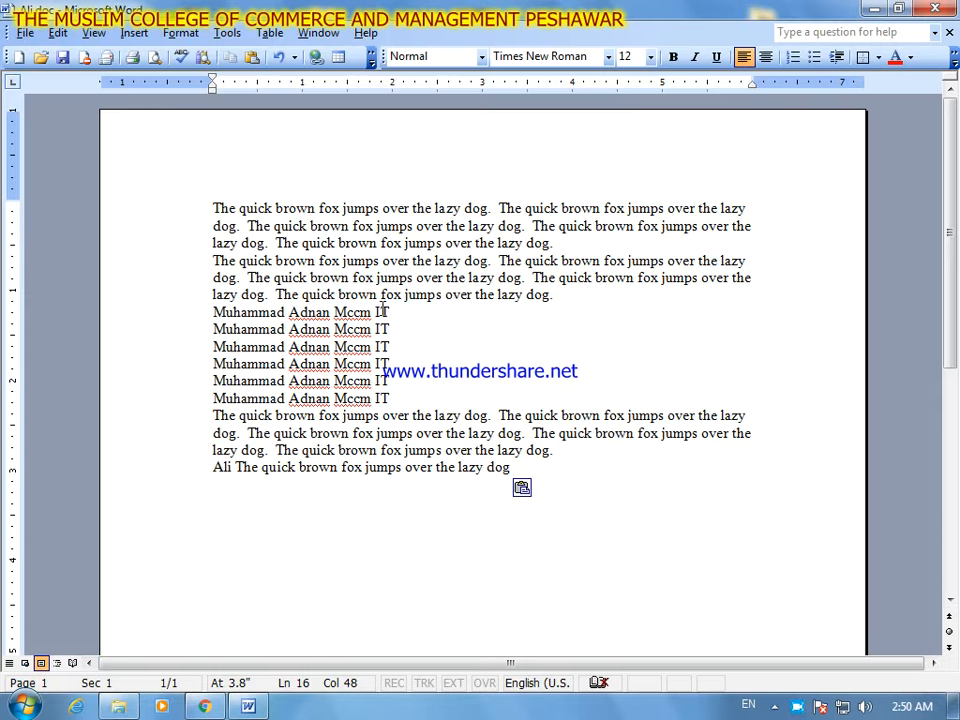
# - Add three line breaks at the end of the document and paste the copied sentence there three times in a row
pyautogui.press('Return')
pyautogui.press('Return')
pyautogui.press('Return')
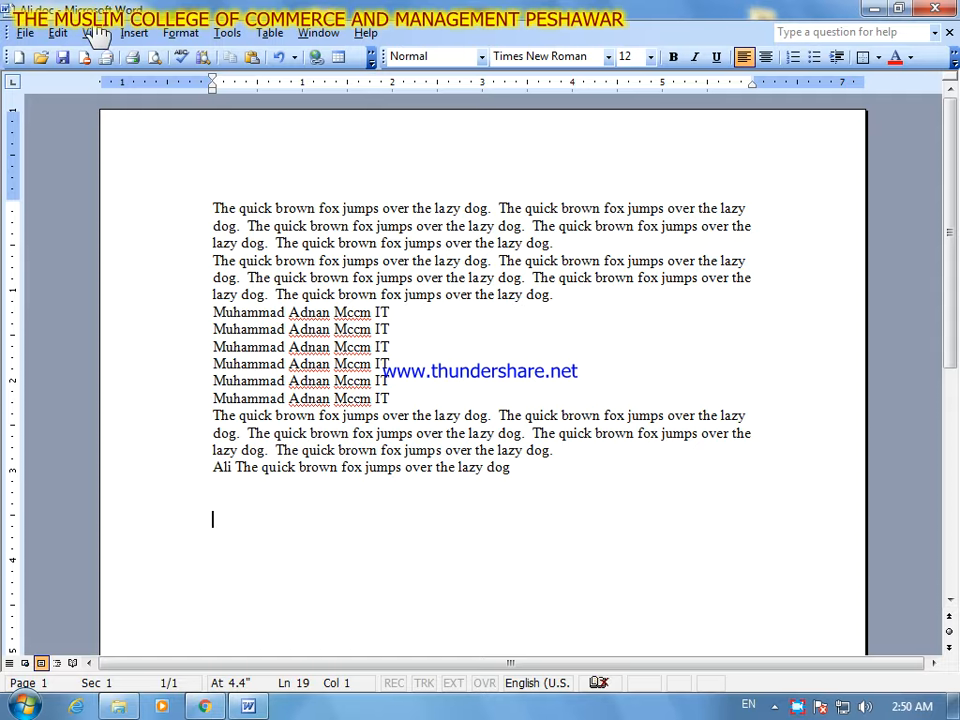
pyautogui.click(57, 33)
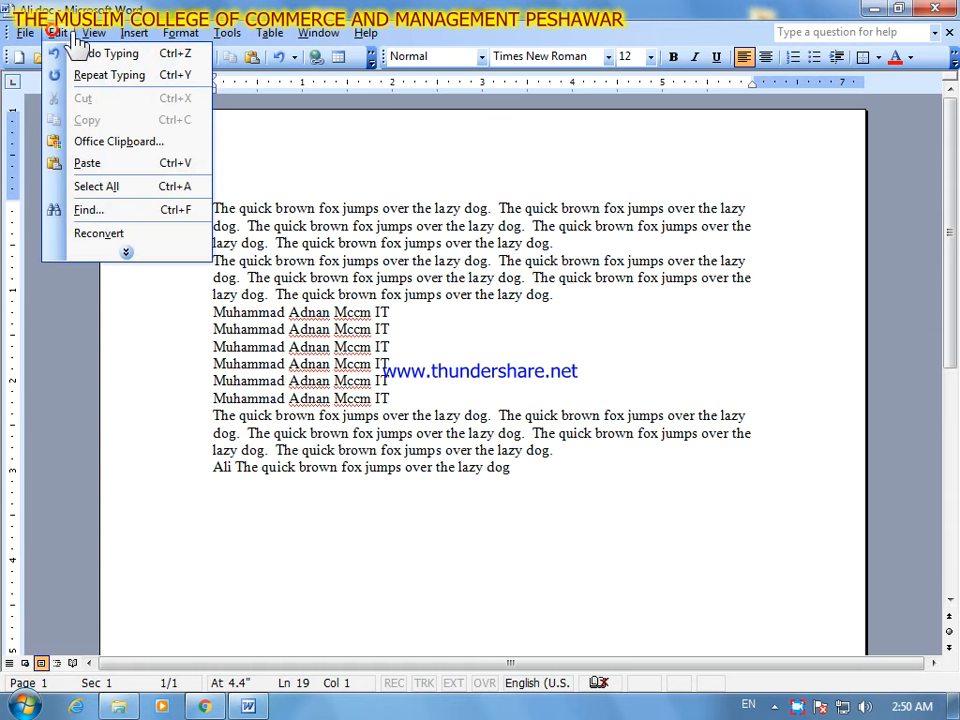
pyautogui.click(127, 253)
pyautogui.click(125, 162)
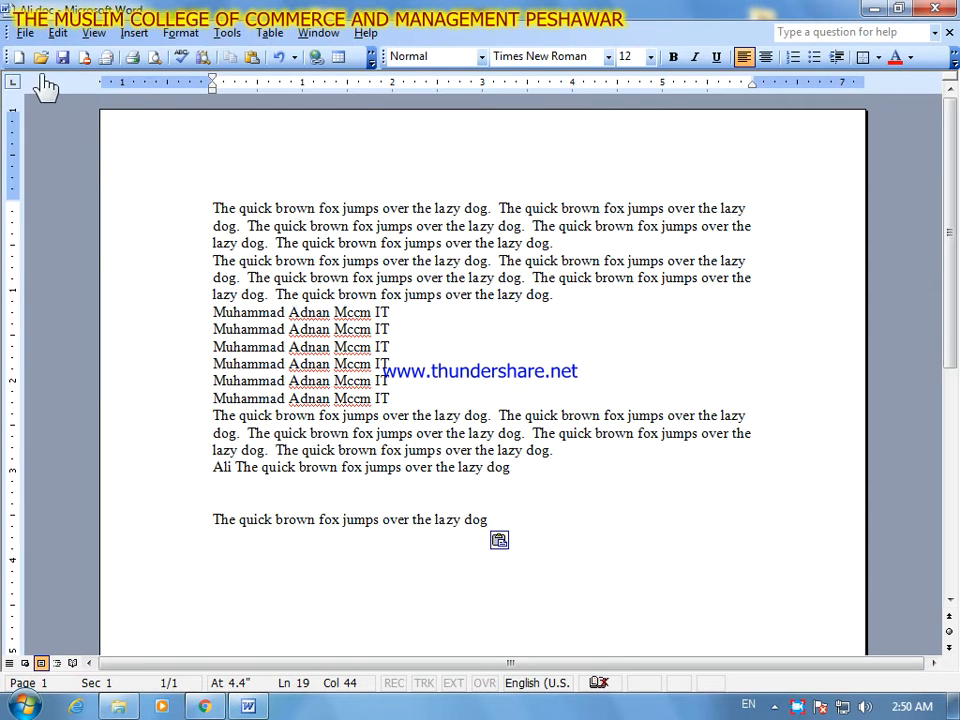
pyautogui.click(57, 33)
pyautogui.click(124, 162)
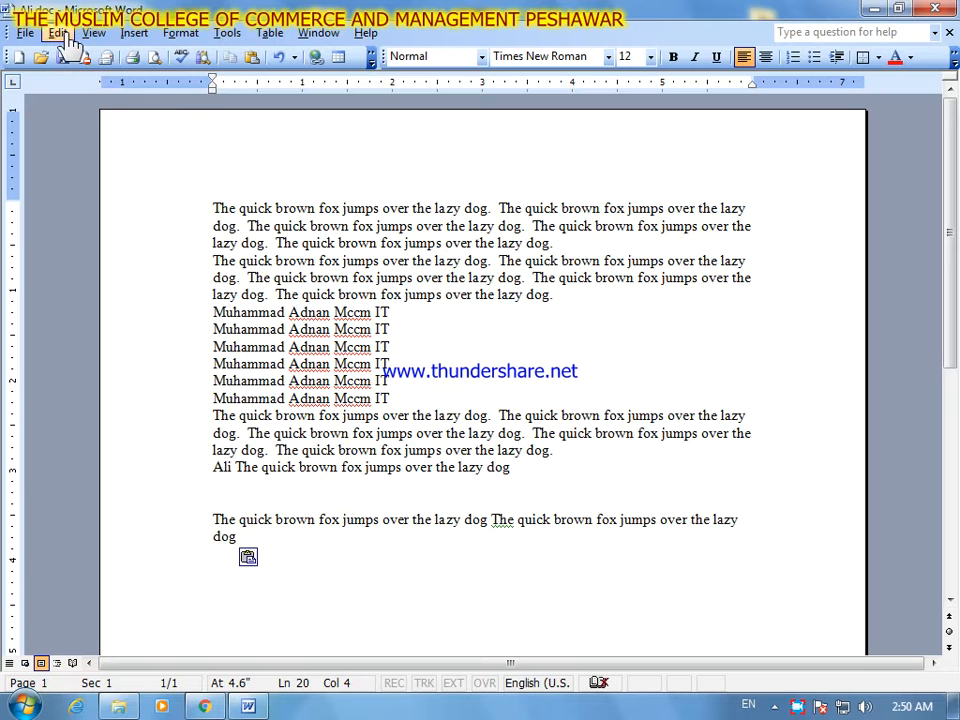
pyautogui.click(60, 33)
pyautogui.click(124, 162)
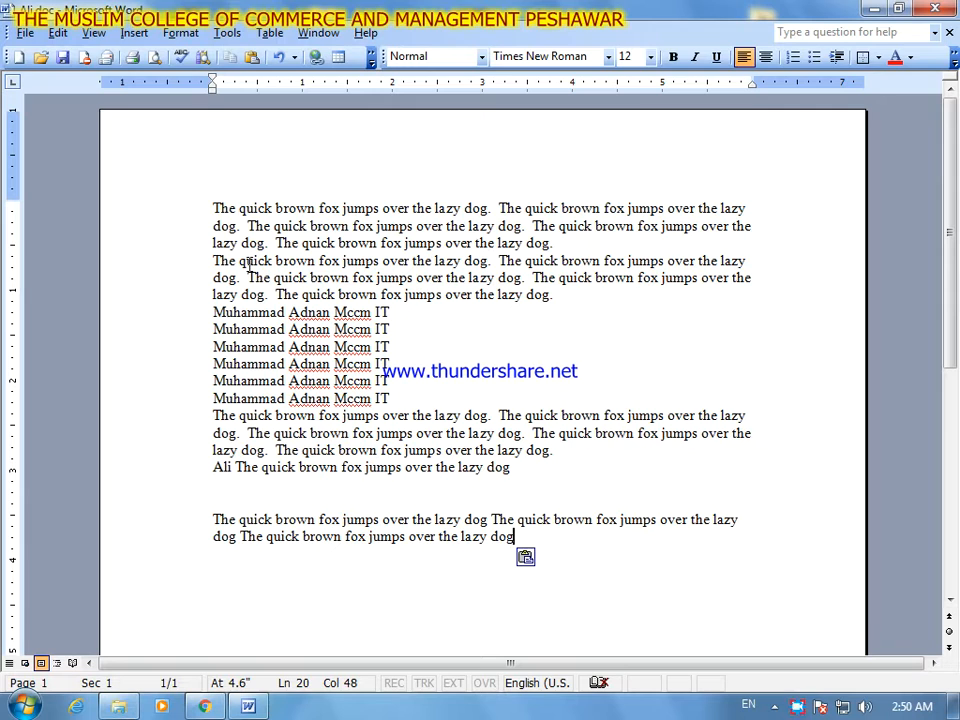
# - Dismiss the Windows color scheme prompt without choosing any of its options
pyautogui.click(60, 33)
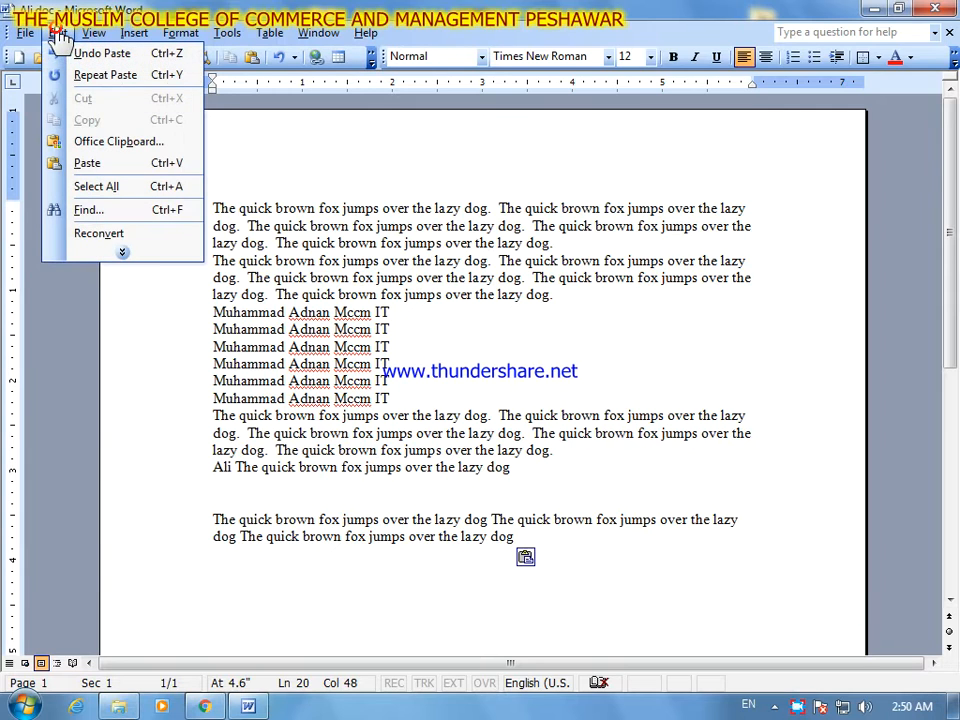
pyautogui.click(147, 250)
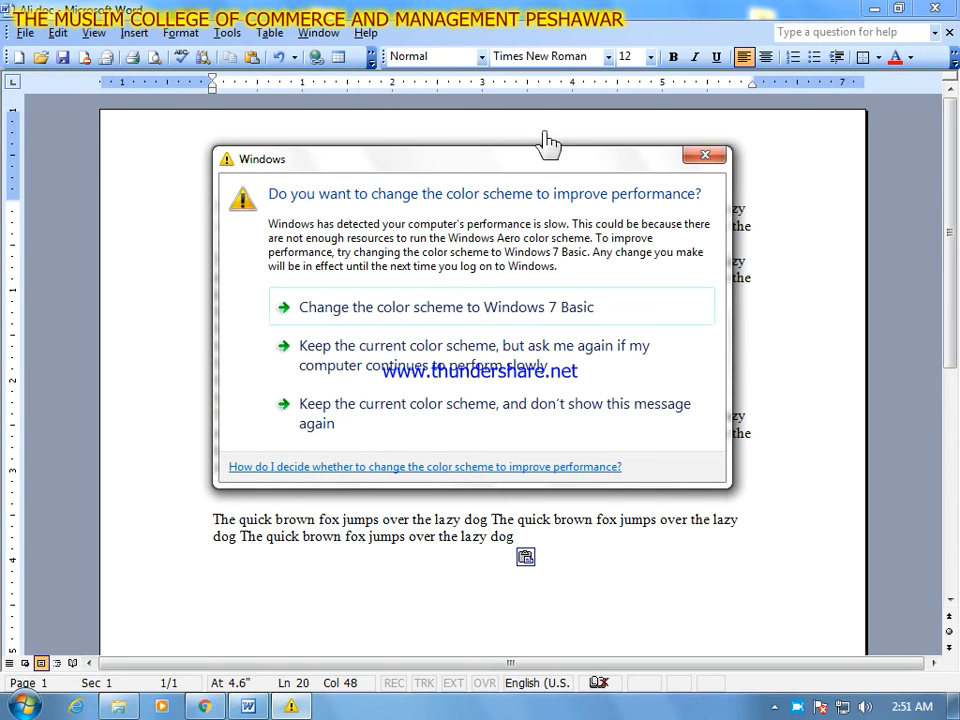
pyautogui.click(700, 157)
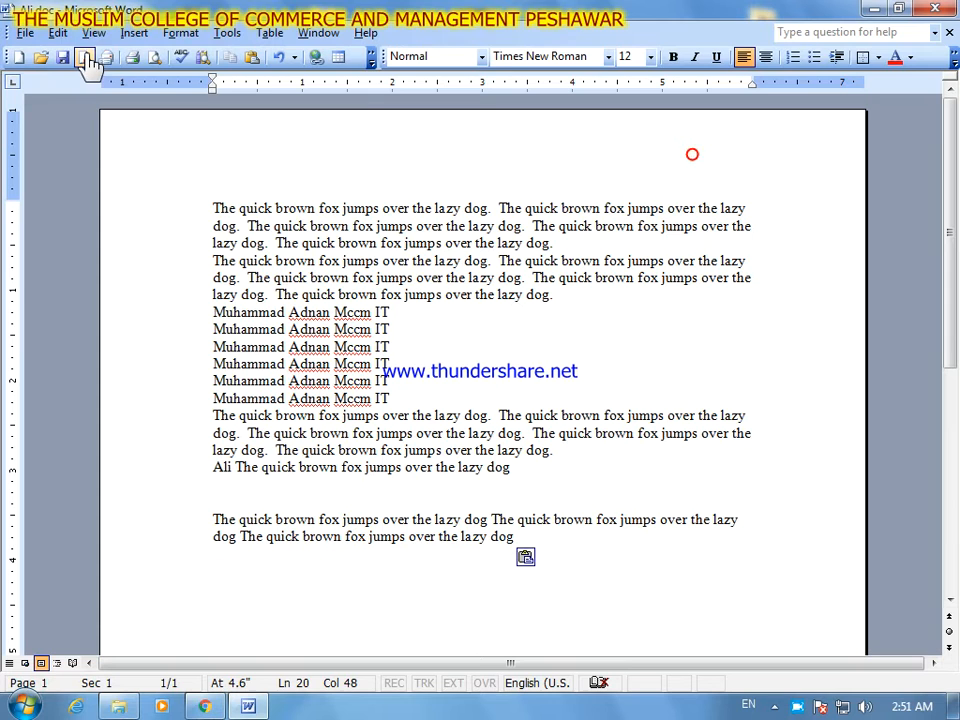
# - Display the Office Clipboard and clear all of its collected items
pyautogui.click(58, 34)
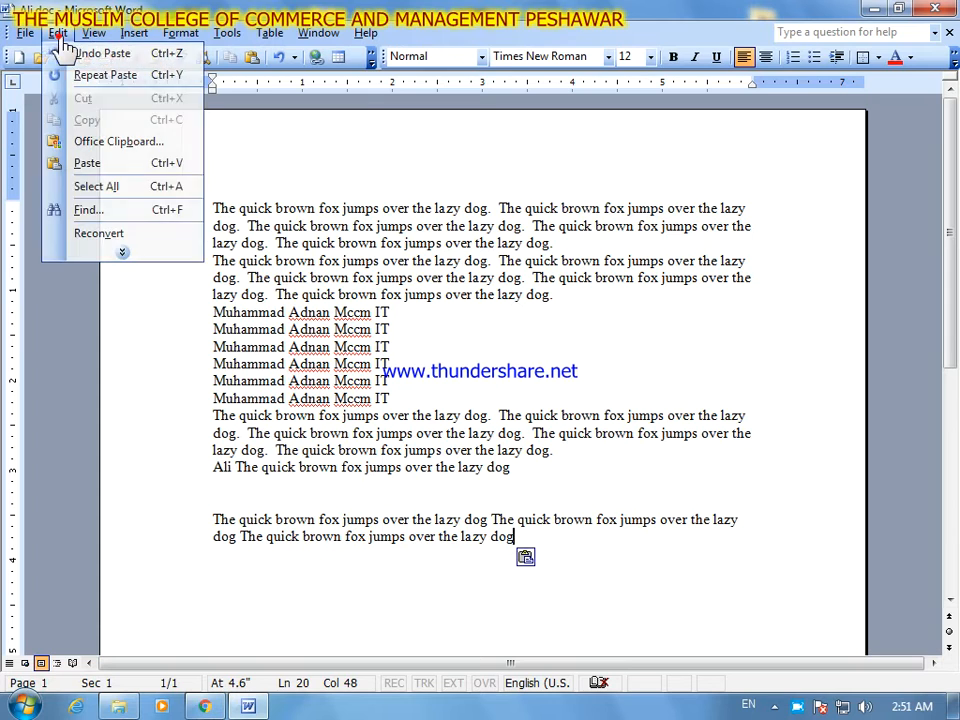
pyautogui.click(130, 251)
pyautogui.click(140, 143)
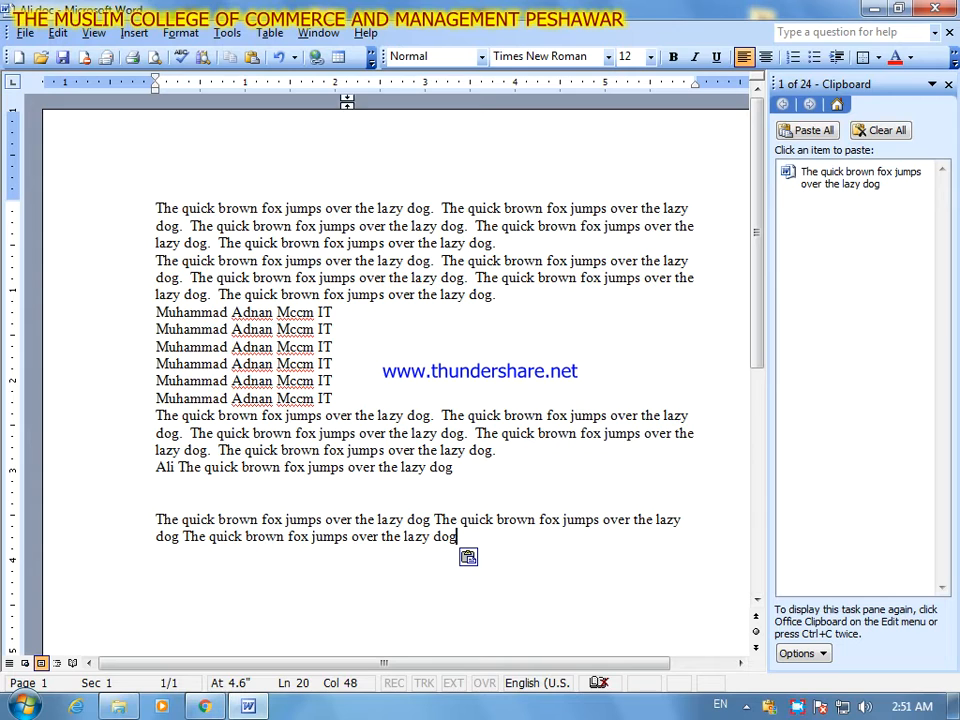
pyautogui.click(903, 130)
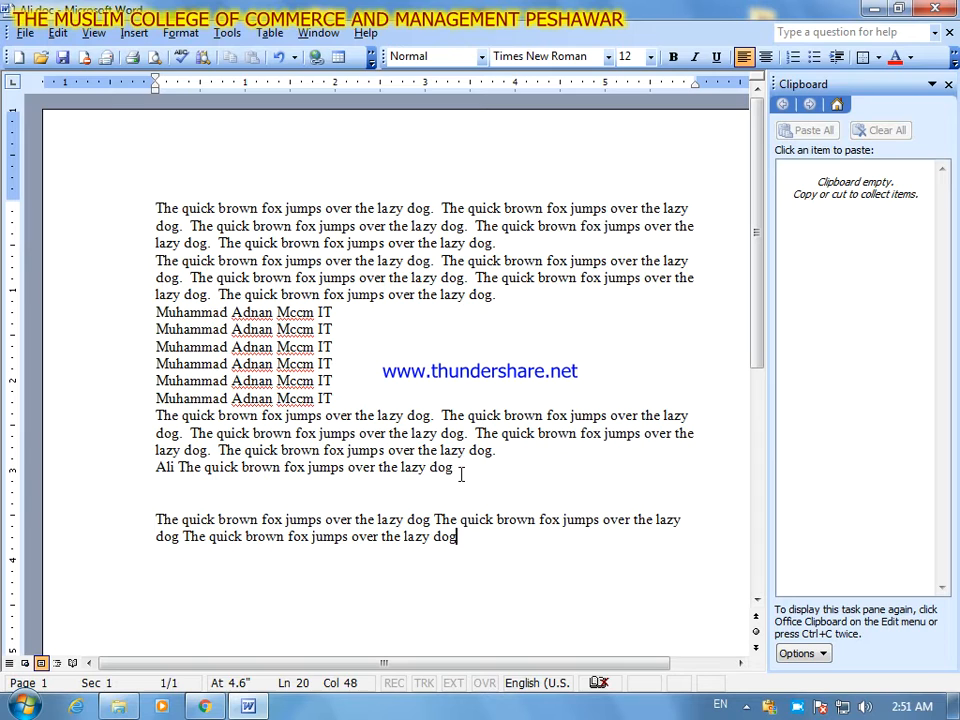
# - Copy "The quick brown fox jumps over the lazy dog" from the single line directly below the third paragraph
pyautogui.moveTo(460, 474); pyautogui.dragTo(180, 467)
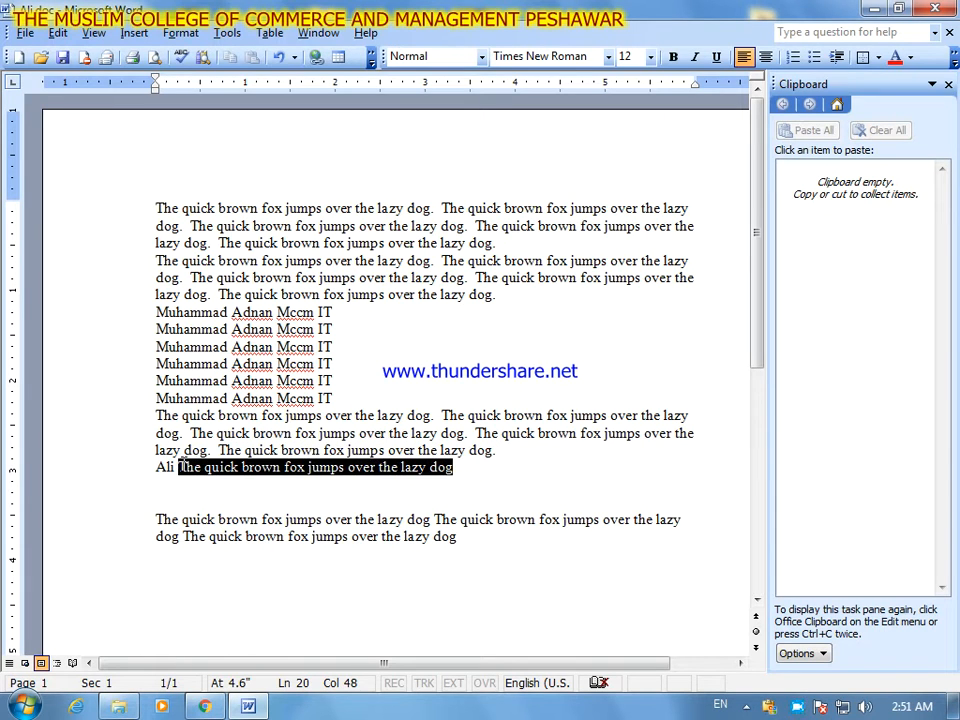
pyautogui.rightClick(228, 474)
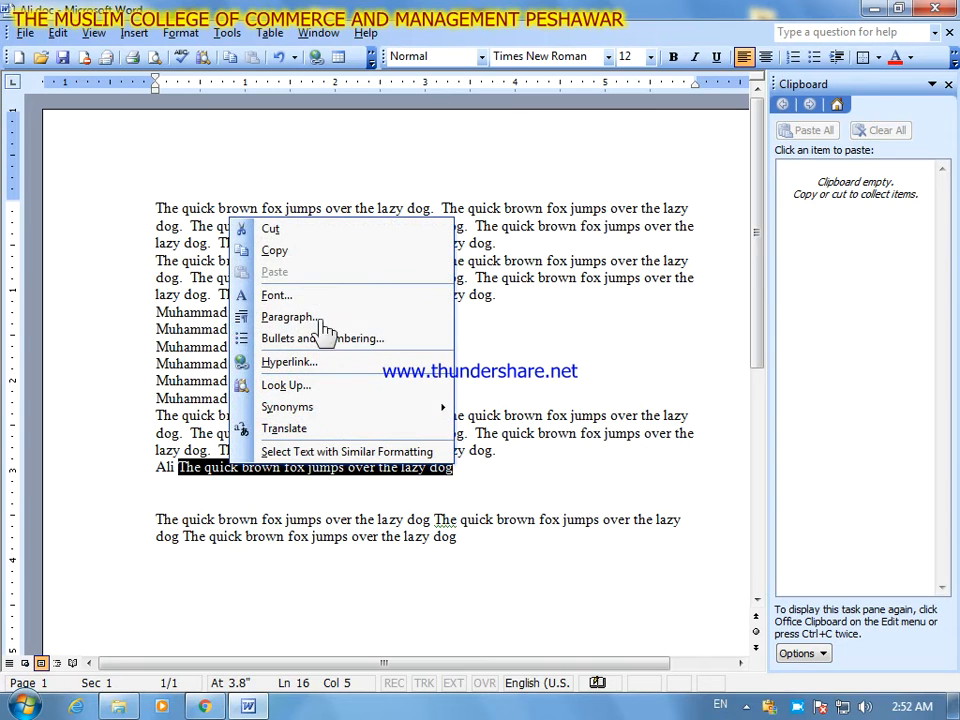
pyautogui.click(313, 252)
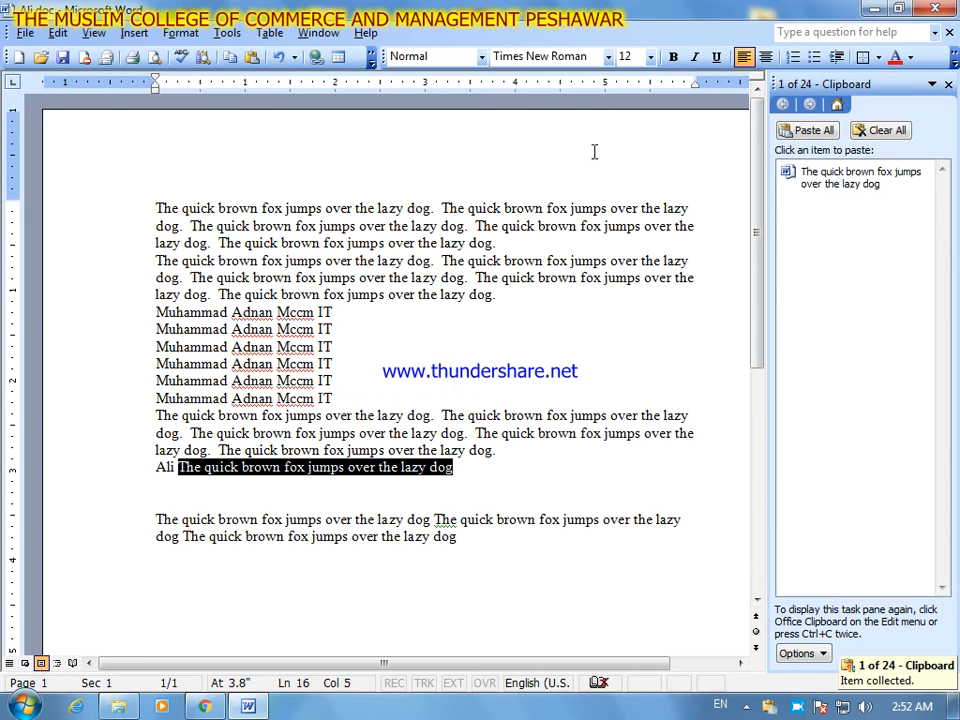
# - Cut the text of the fifth of the six repeated name lines above the third paragraph
pyautogui.moveTo(335, 381); pyautogui.dragTo(159, 383)
pyautogui.rightClick(216, 382)
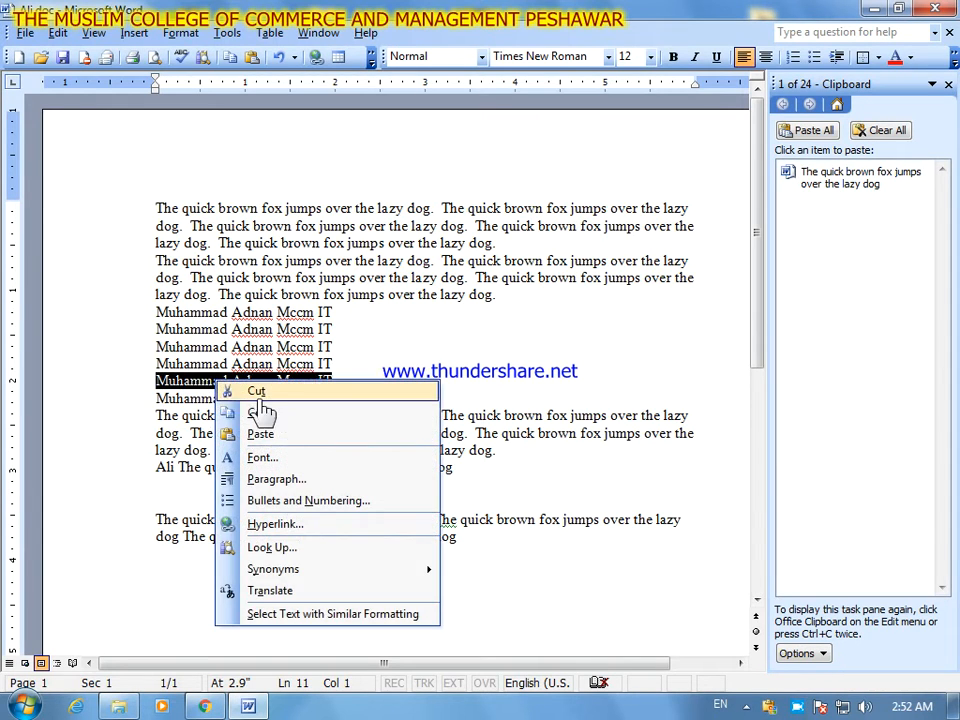
pyautogui.click(285, 391)
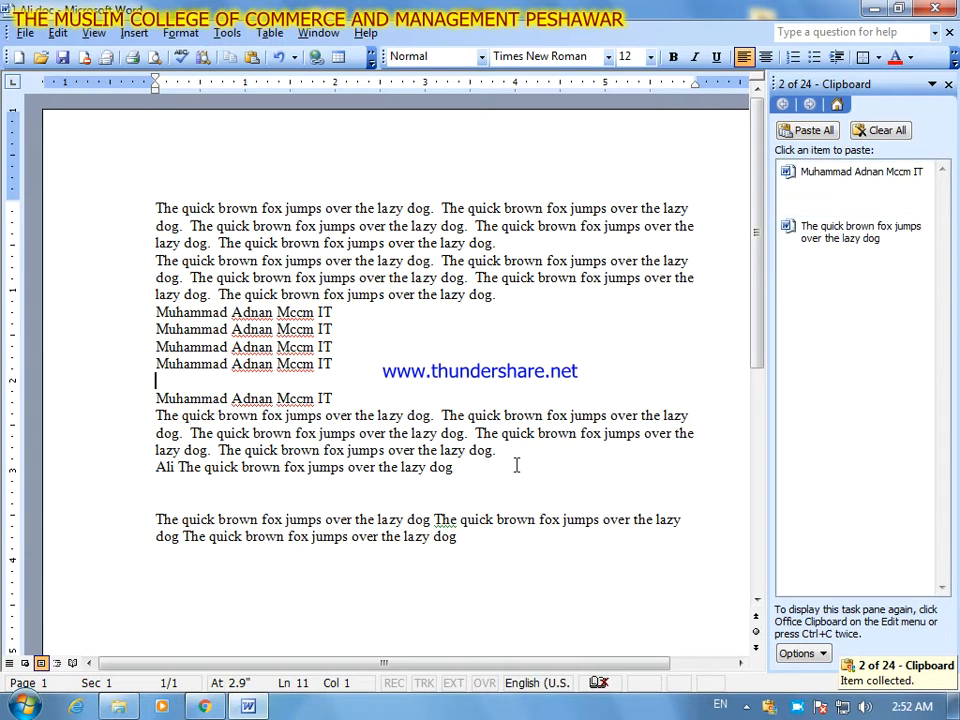
# - Add three line breaks at the end of the document and paste the collected "The quick brown fox" item from the Office Clipboard
pyautogui.click(486, 539)
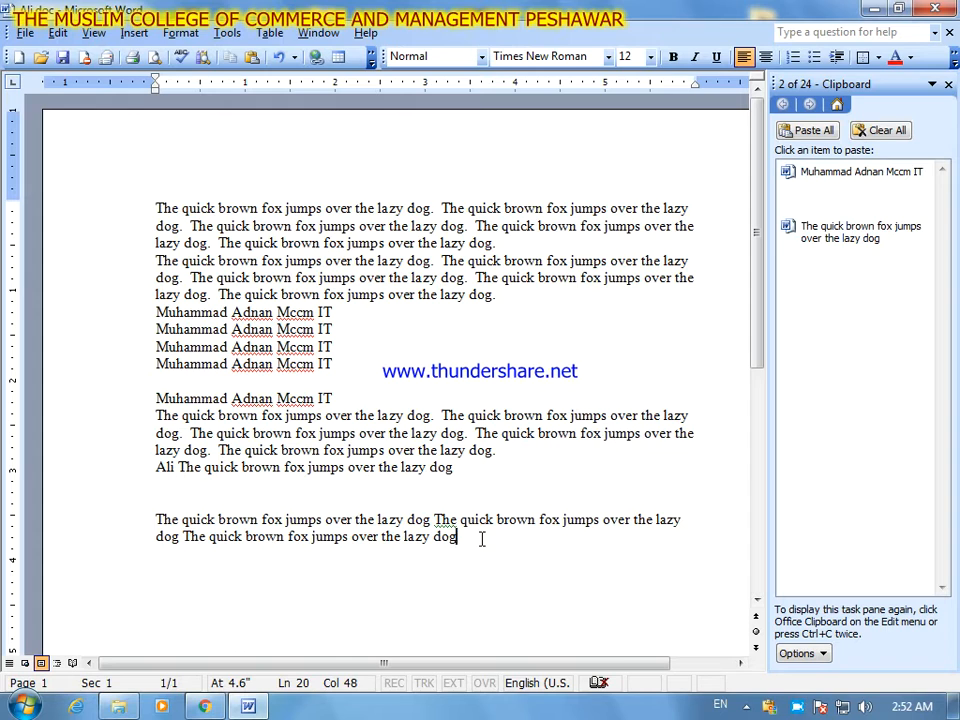
pyautogui.press('Return')
pyautogui.press('Return')
pyautogui.press('Return')
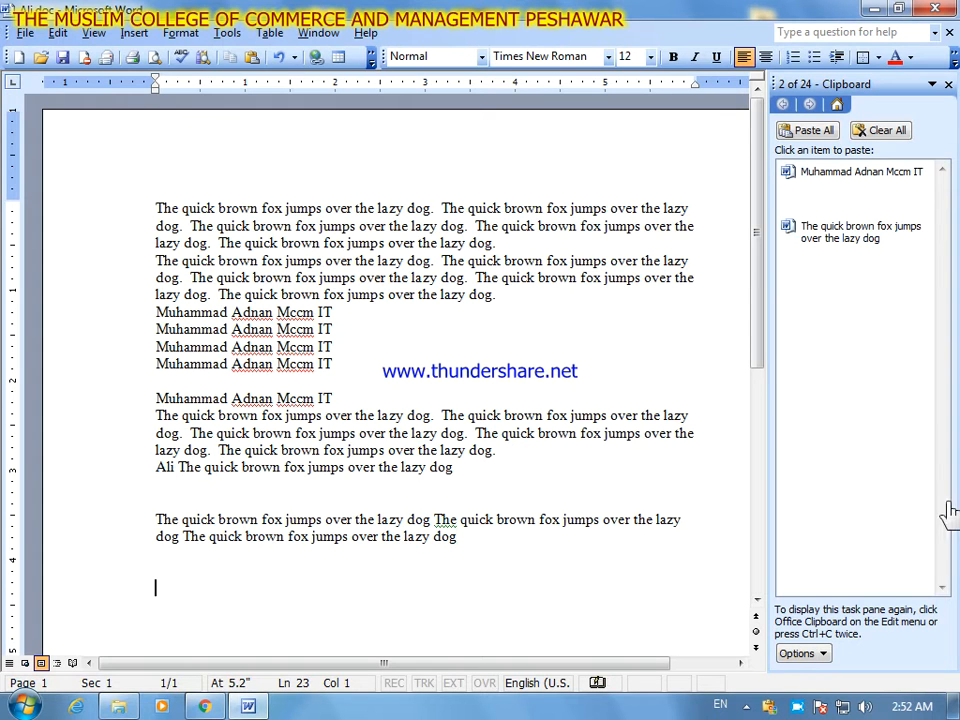
pyautogui.click(848, 240)
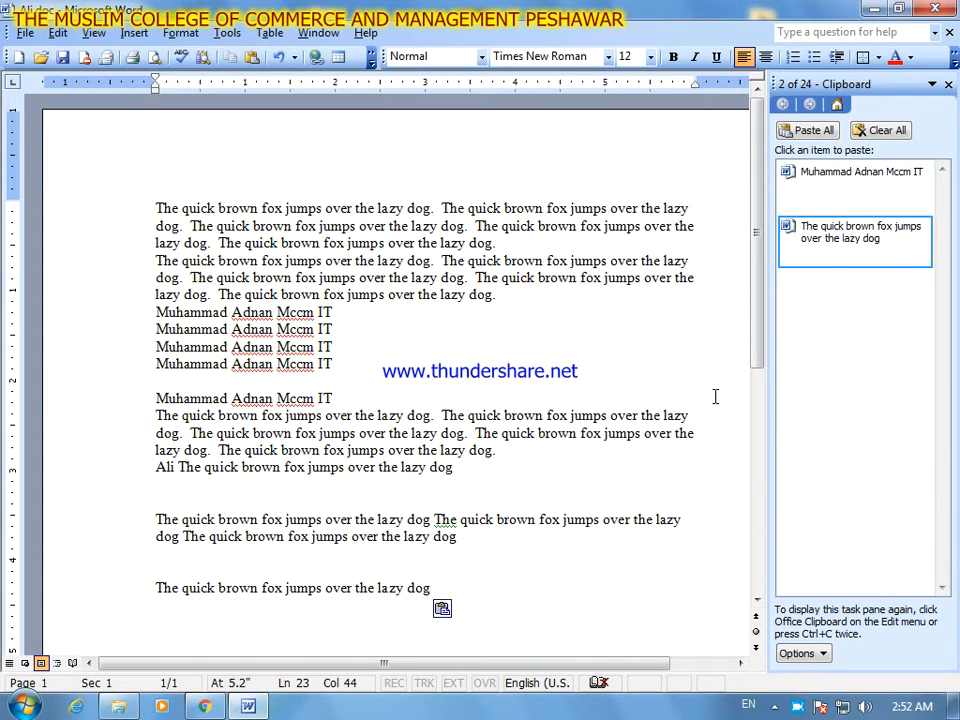
# - Paste the collected name item three times below the sentence, adding two line breaks before the first, three before the second and two before the third
pyautogui.press('Return')
pyautogui.press('Return')
pyautogui.click(812, 192)
pyautogui.press('Return')
pyautogui.press('Return')
pyautogui.press('Return')
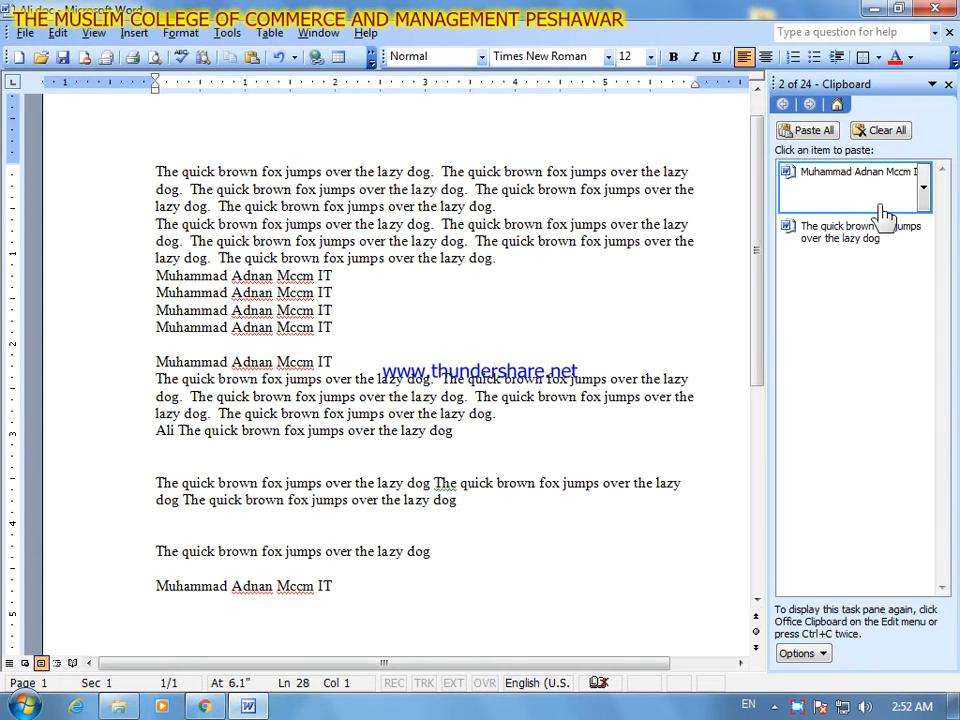
pyautogui.click(878, 205)
pyautogui.press('Return')
pyautogui.press('Return')
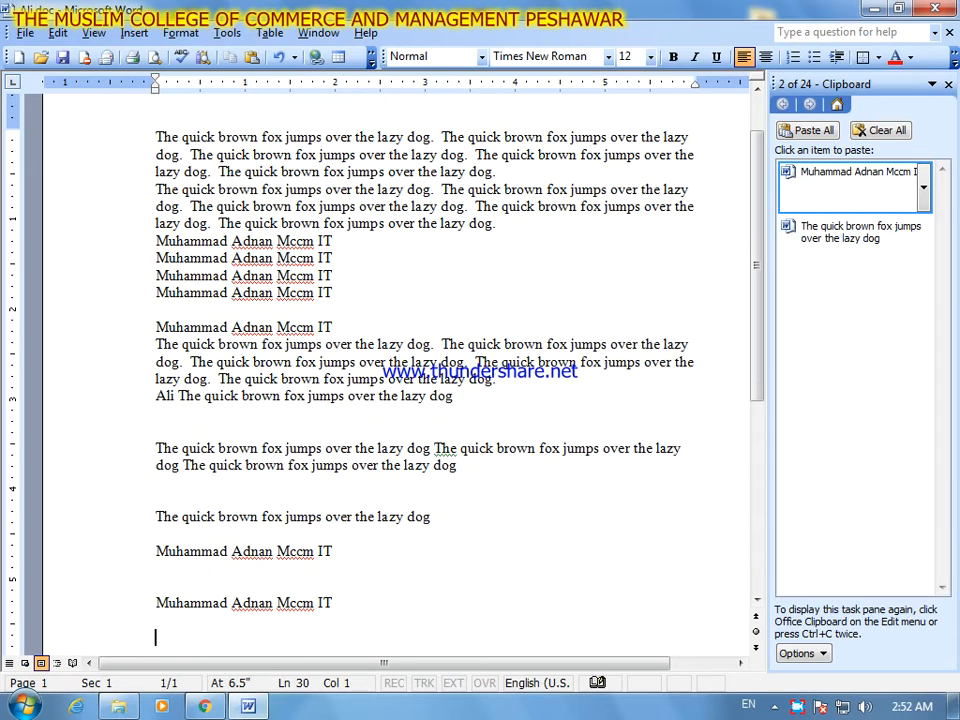
pyautogui.click(815, 203)
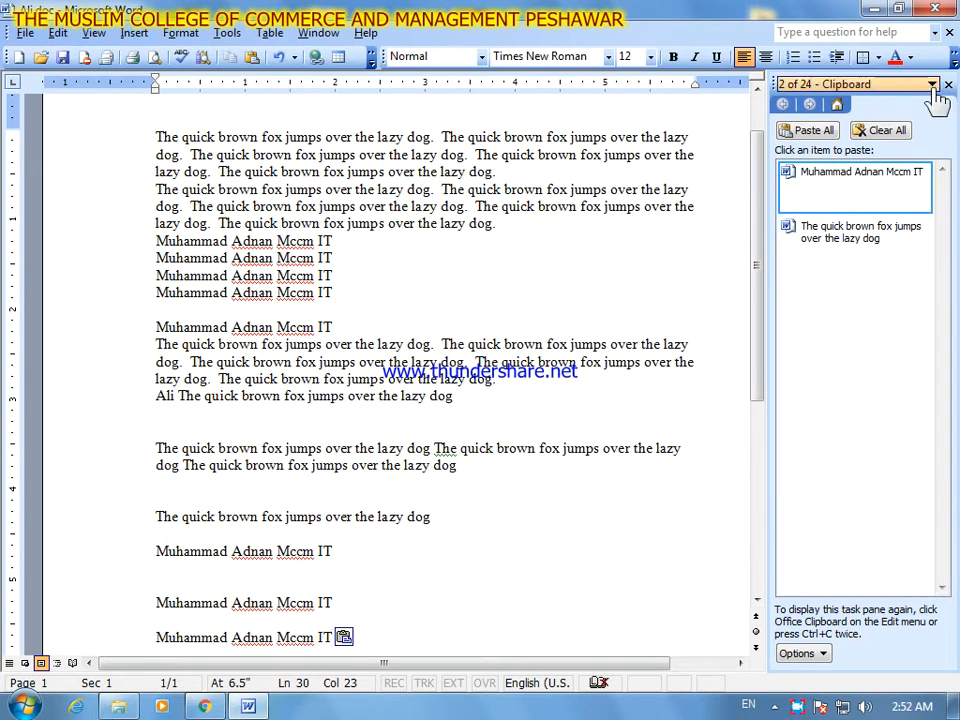
# - Clear all collected items from the Office Clipboard and close it
pyautogui.click(902, 133)
pyautogui.click(948, 84)
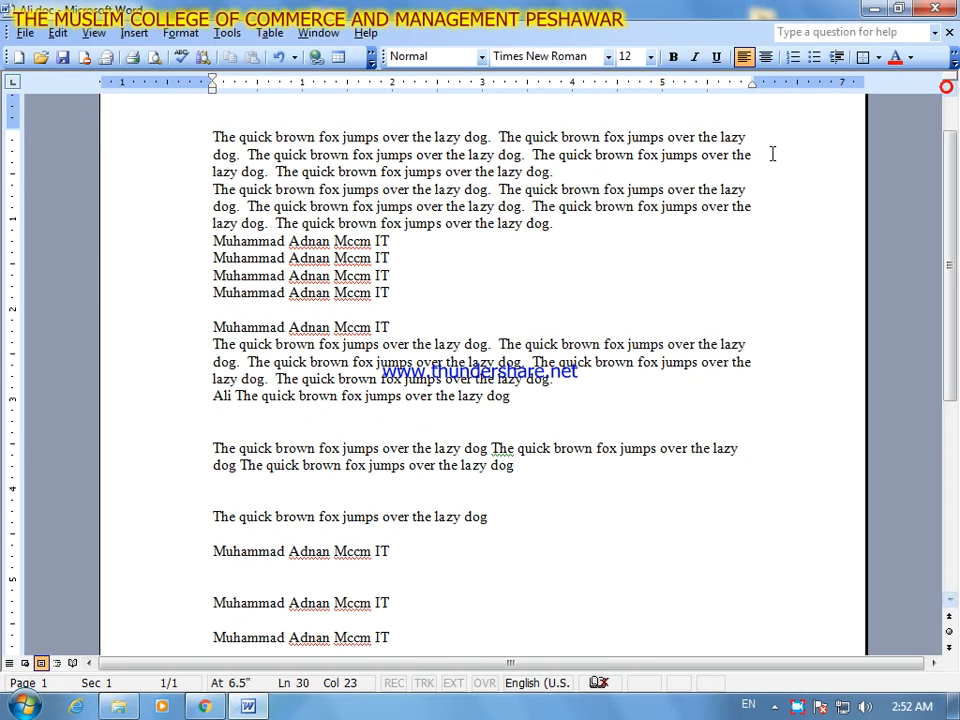
pyautogui.click(93, 33)
pyautogui.moveTo(57, 33)
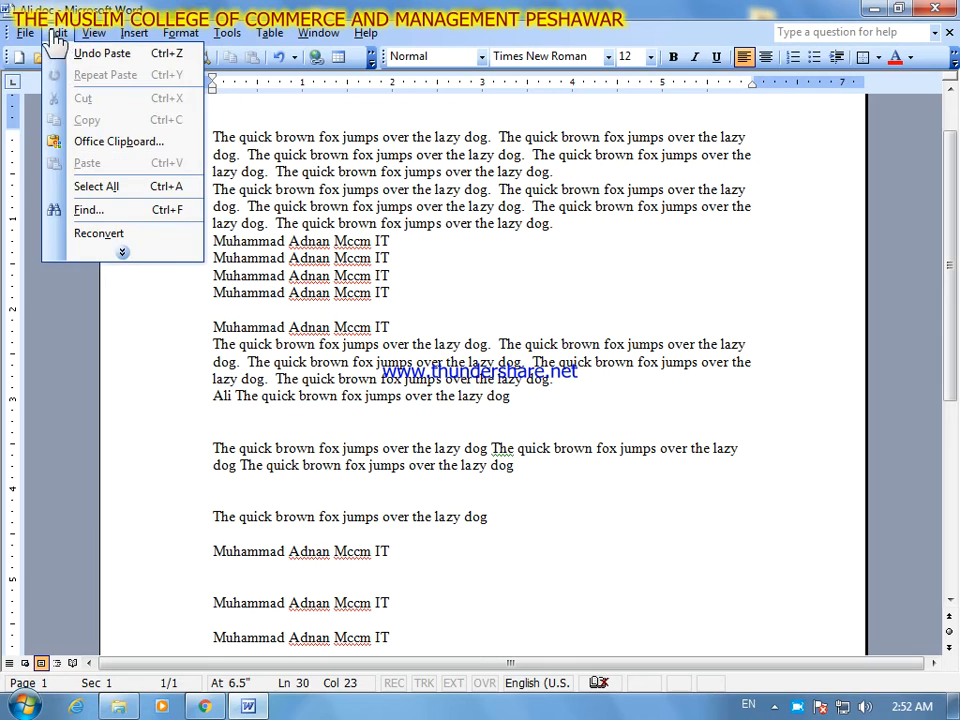
pyautogui.click(122, 254)
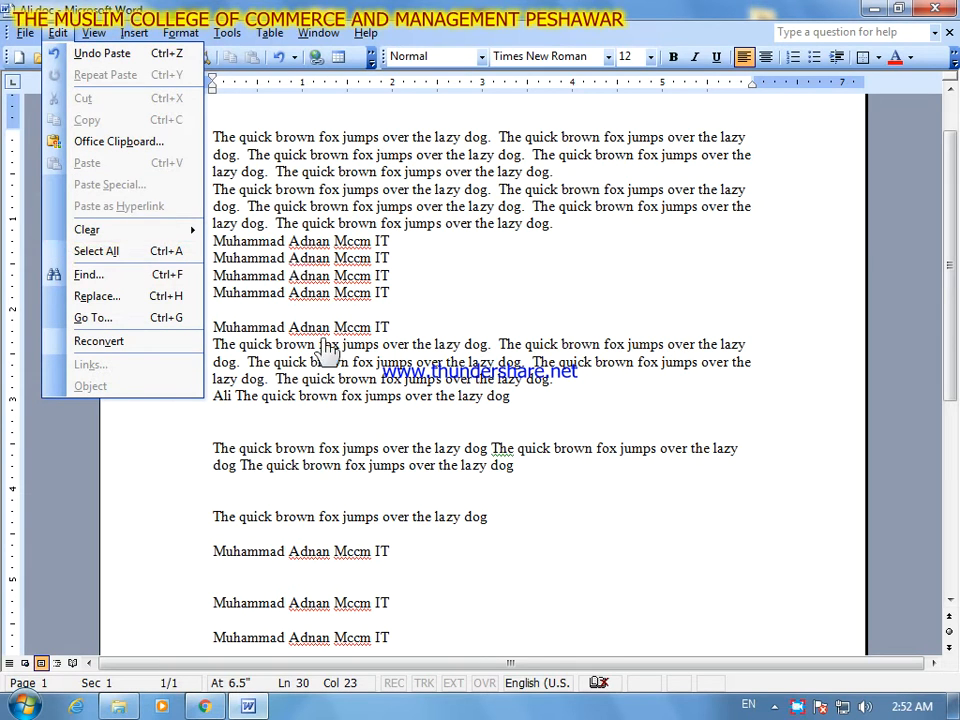
pyautogui.click(443, 648)
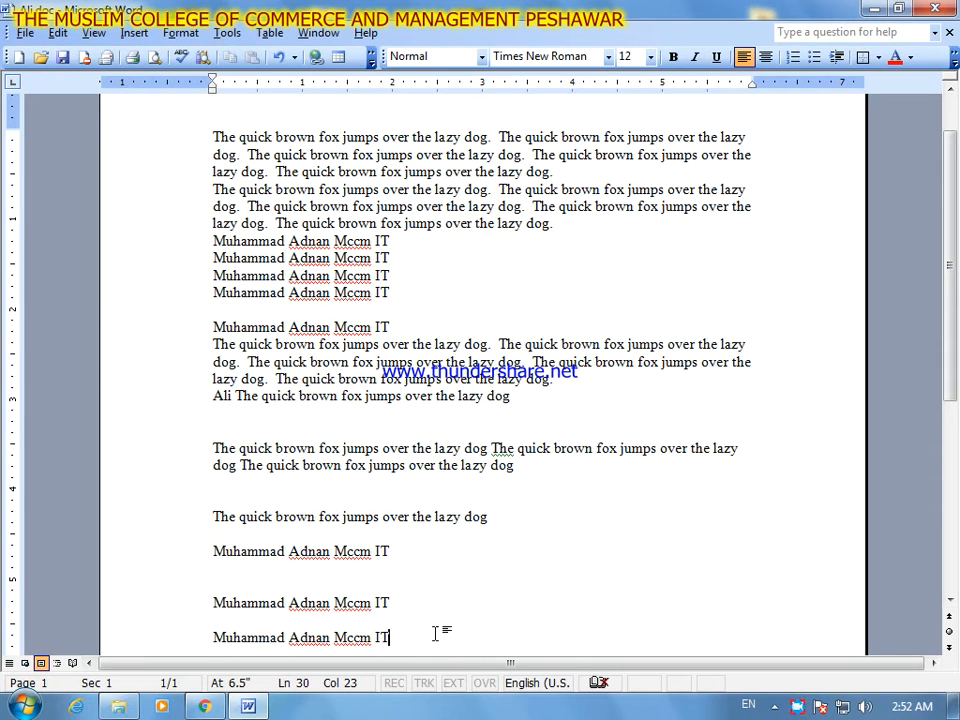
# - Copy the four consecutive name lines below the second paragraph and replace them using Paste Special as Picture (Windows Metafile)
pyautogui.moveTo(392, 293); pyautogui.dragTo(214, 241)
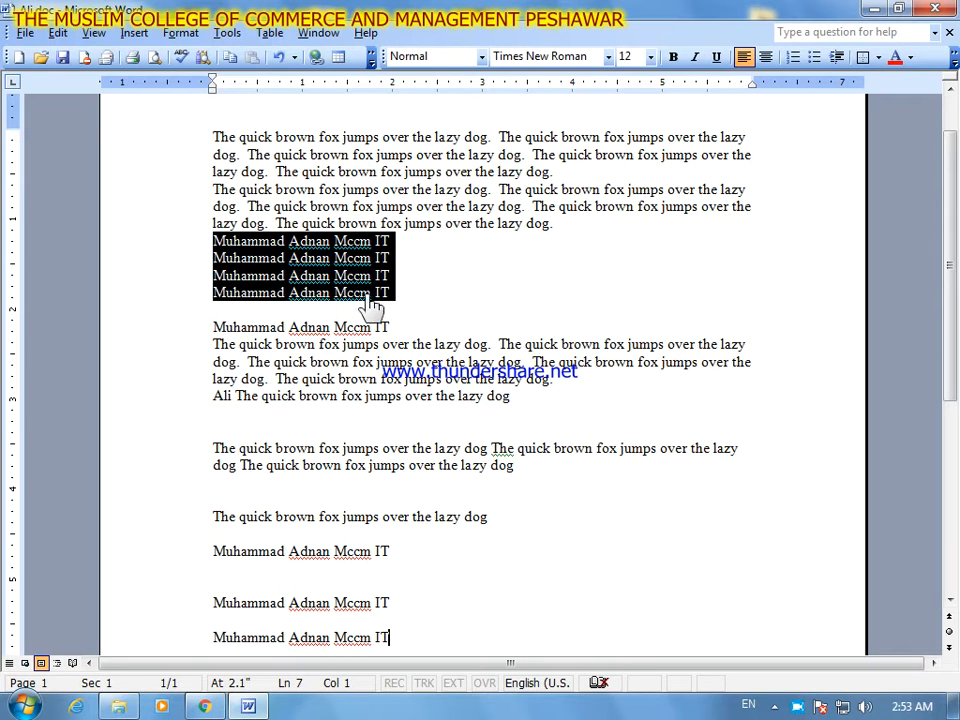
pyautogui.click(58, 33)
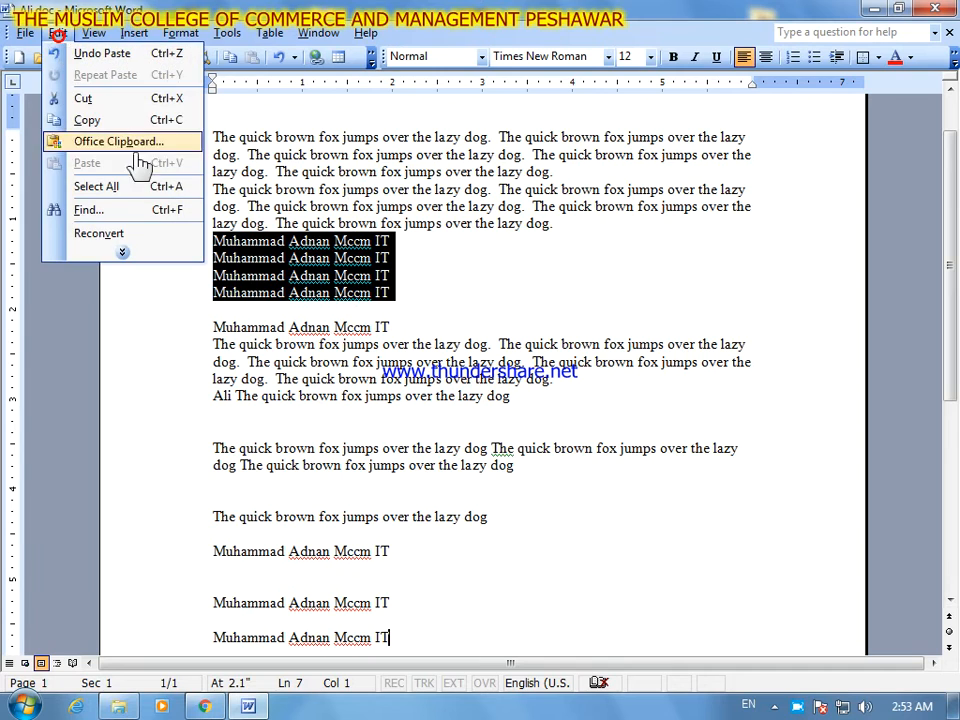
pyautogui.click(129, 121)
pyautogui.click(58, 33)
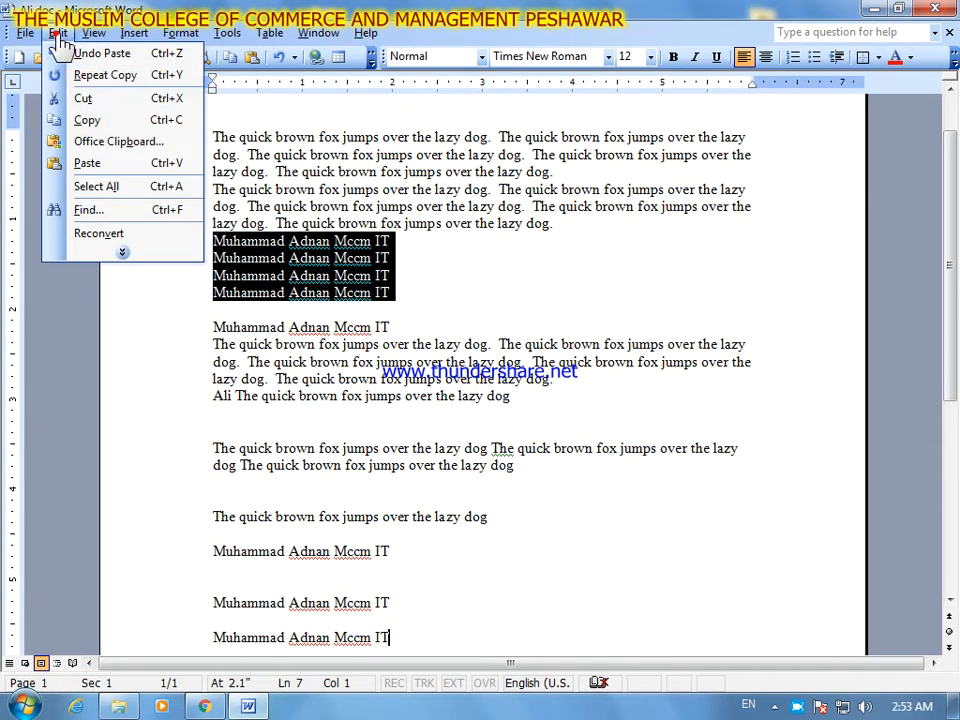
pyautogui.click(134, 258)
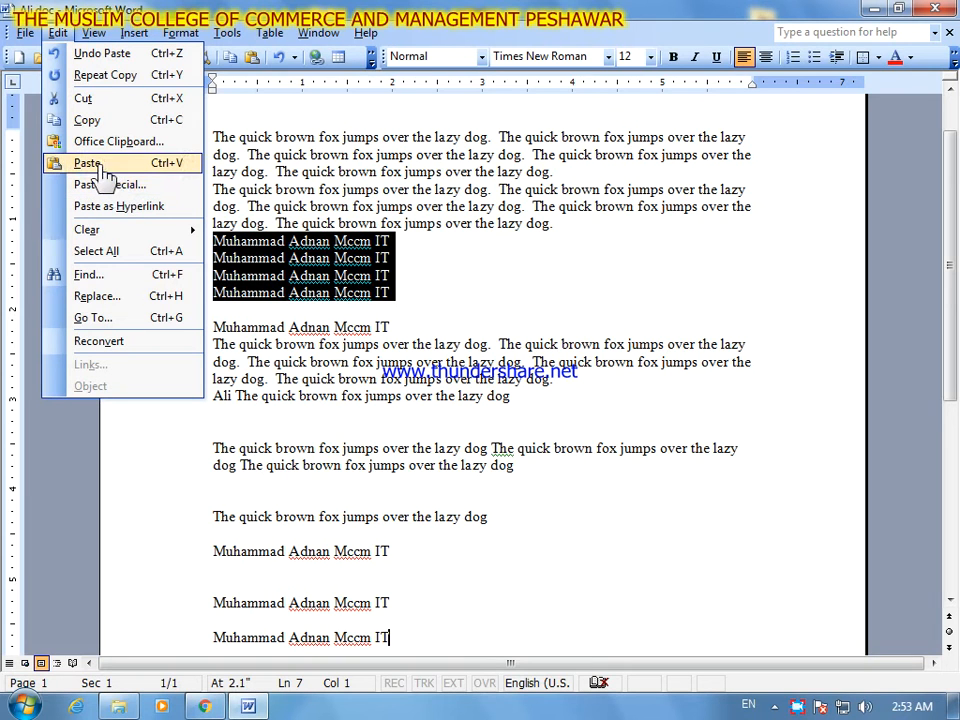
pyautogui.click(148, 190)
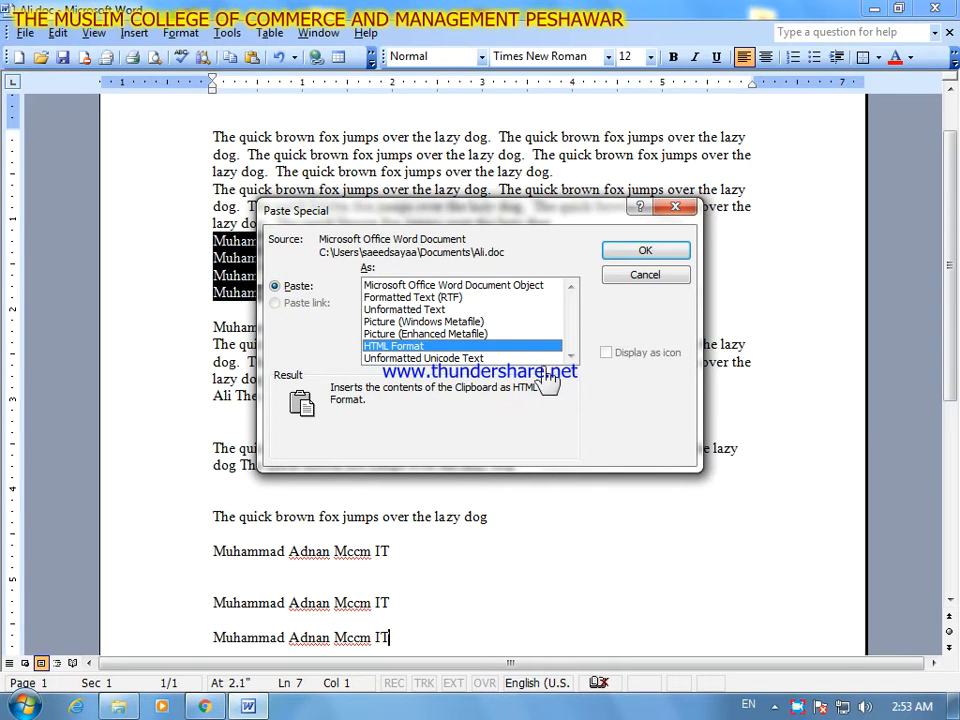
pyautogui.click(490, 323)
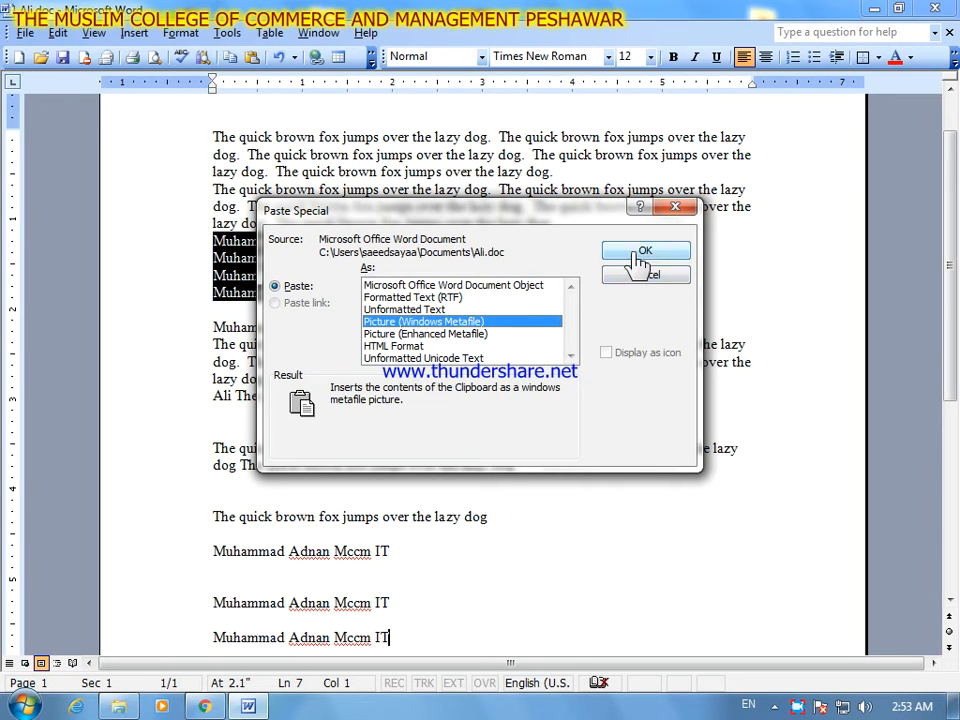
pyautogui.click(644, 253)
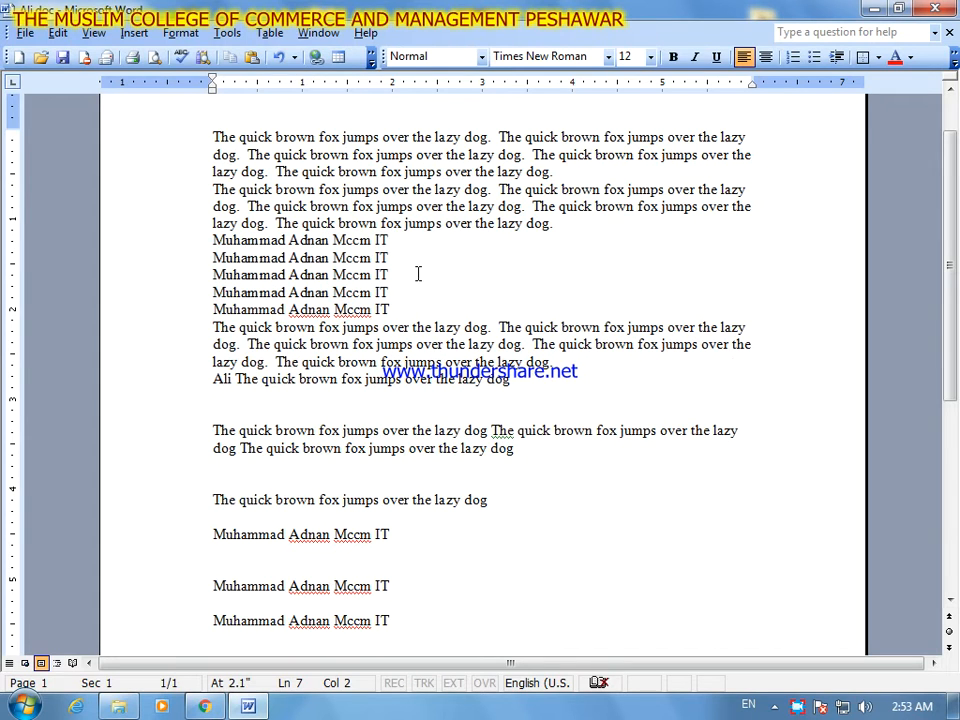
# - Select the pasted picture of the name lines and stretch it slightly taller by its lower edge
pyautogui.click(385, 380)
pyautogui.click(250, 292)
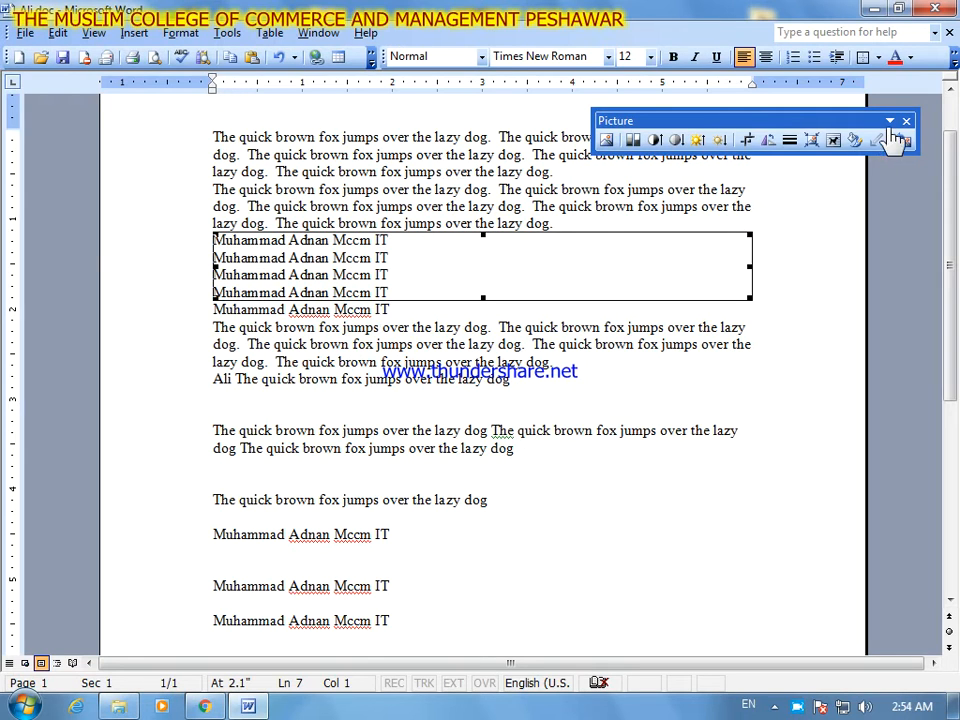
pyautogui.click(368, 280)
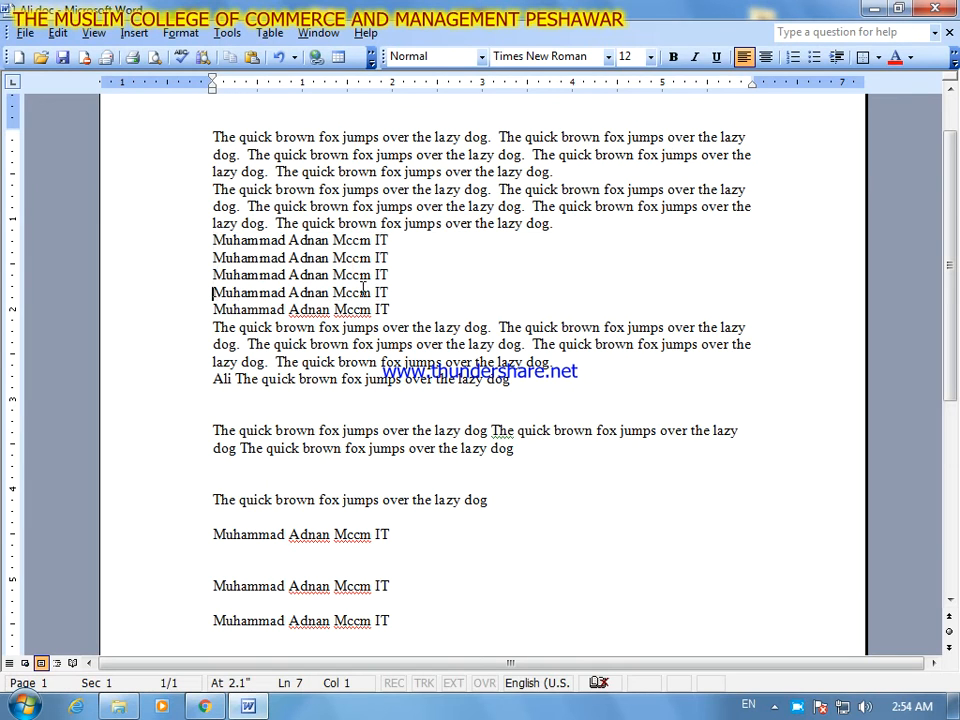
pyautogui.click(368, 283)
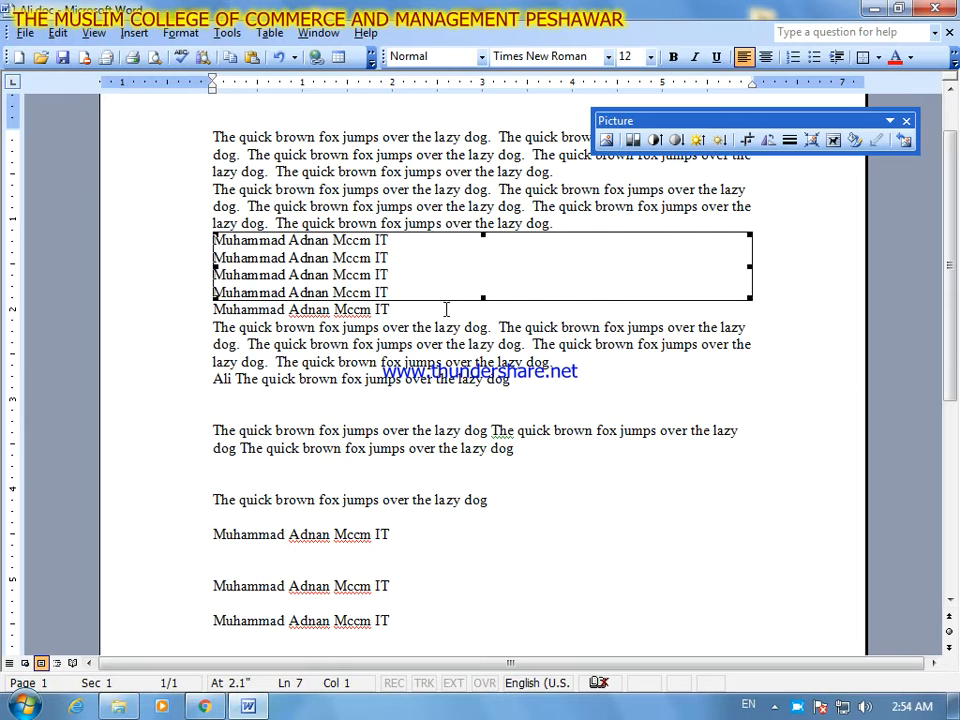
pyautogui.click(481, 297)
pyautogui.moveTo(483, 299); pyautogui.dragTo(485, 318)
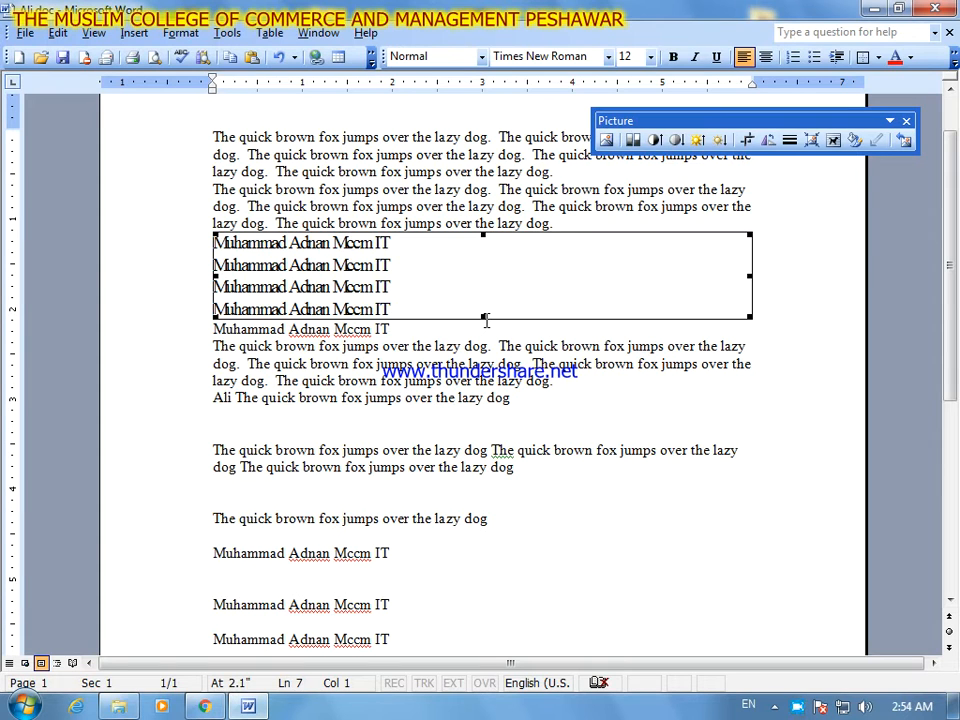
# - Close the Picture toolbar and clear the formats of the selected name-lines picture
pyautogui.click(76, 42)
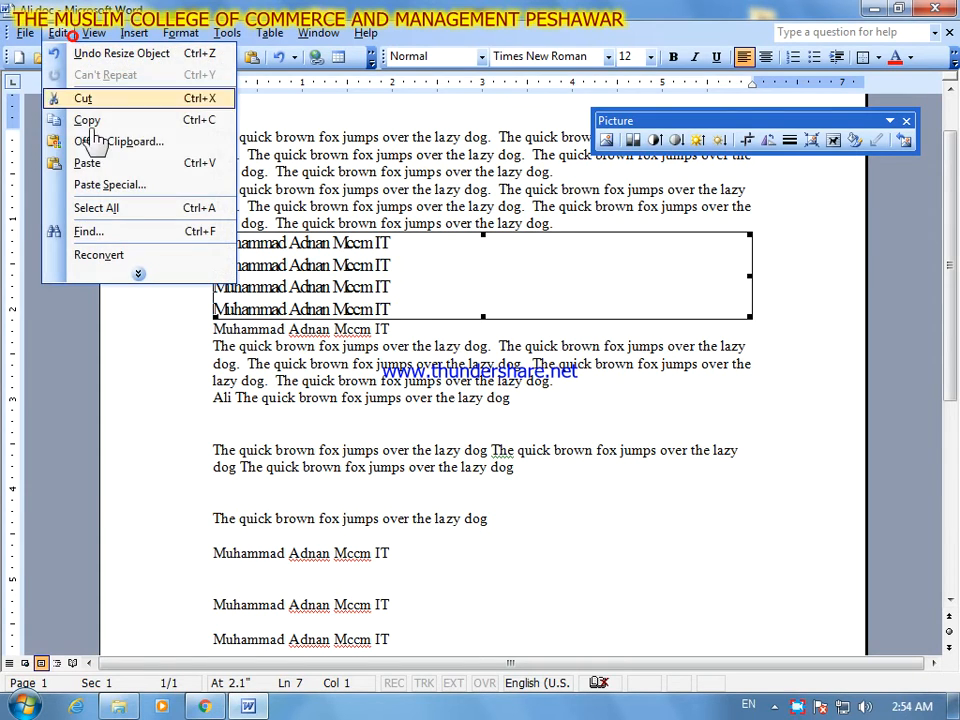
pyautogui.click(140, 274)
pyautogui.moveTo(151, 238)
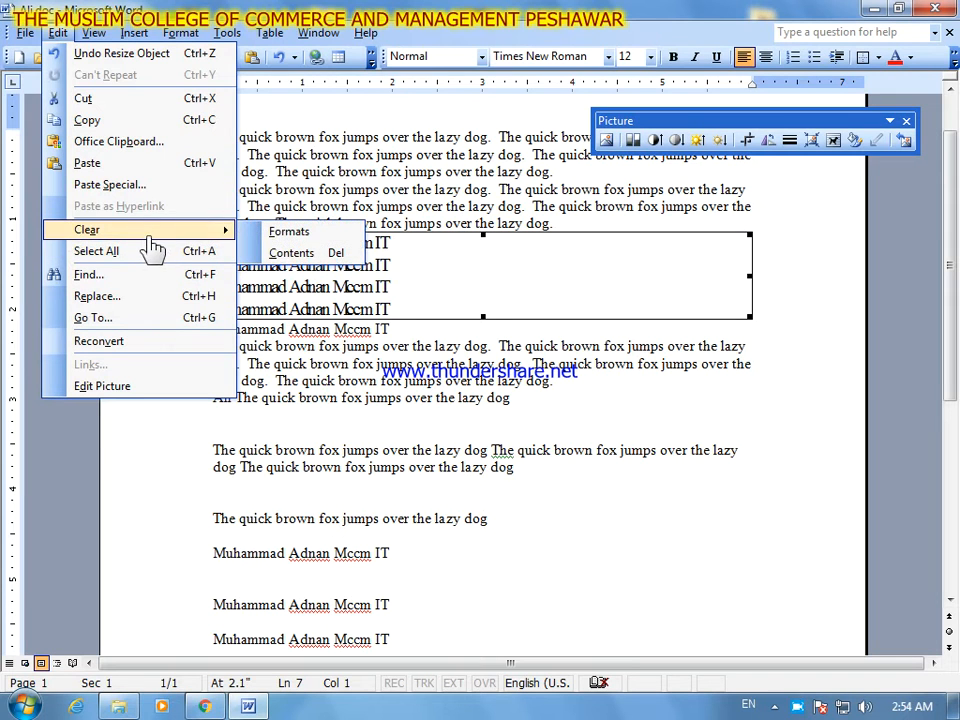
pyautogui.click(905, 121)
pyautogui.click(60, 37)
pyautogui.click(137, 277)
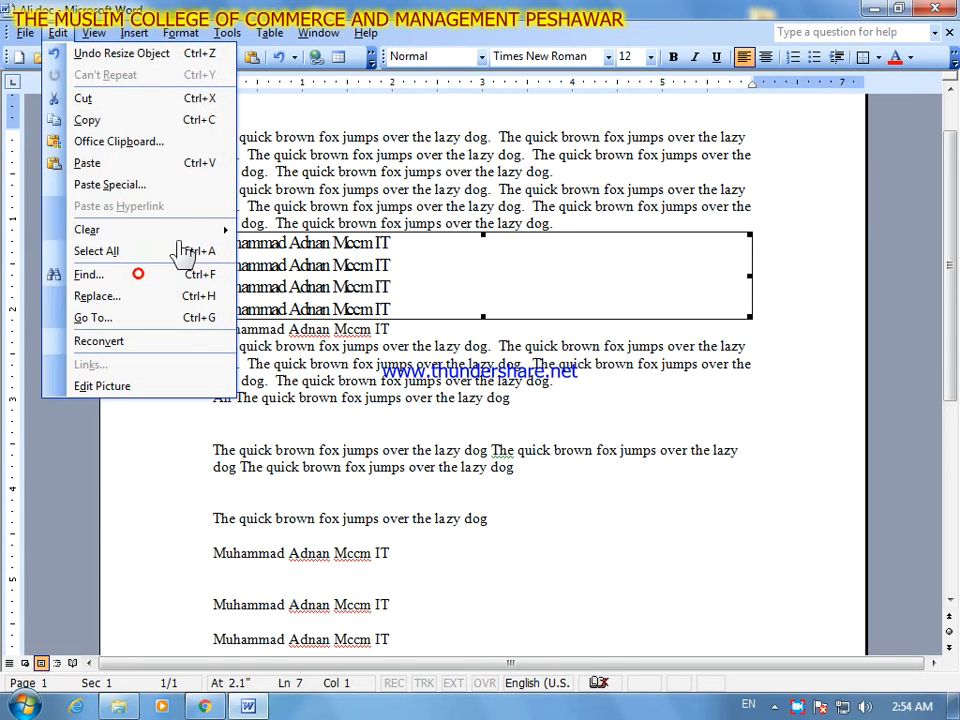
pyautogui.moveTo(205, 240)
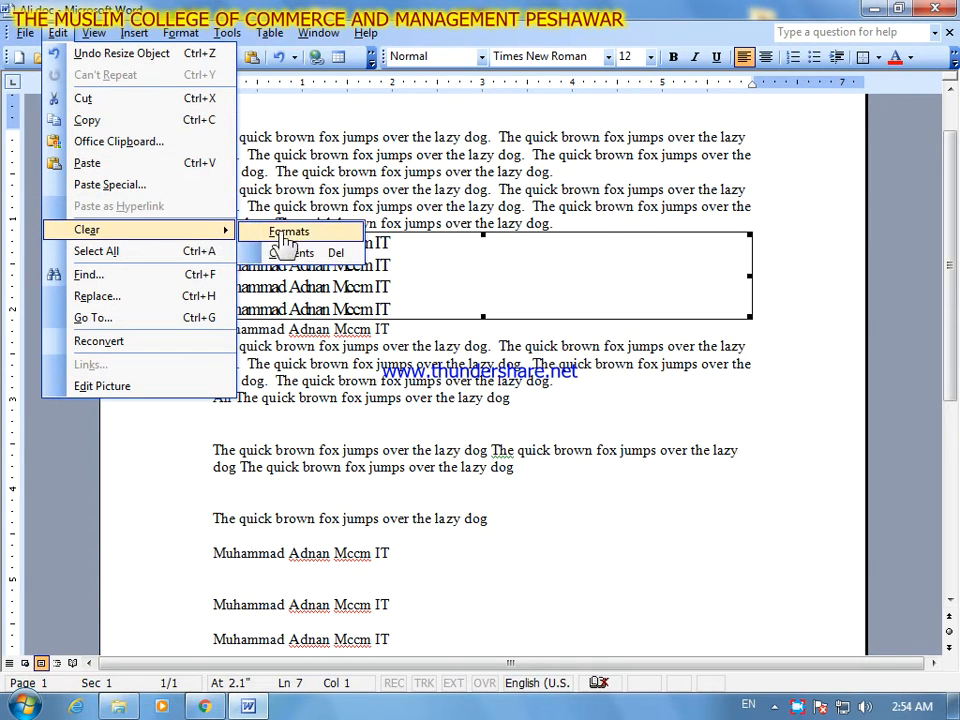
pyautogui.click(330, 236)
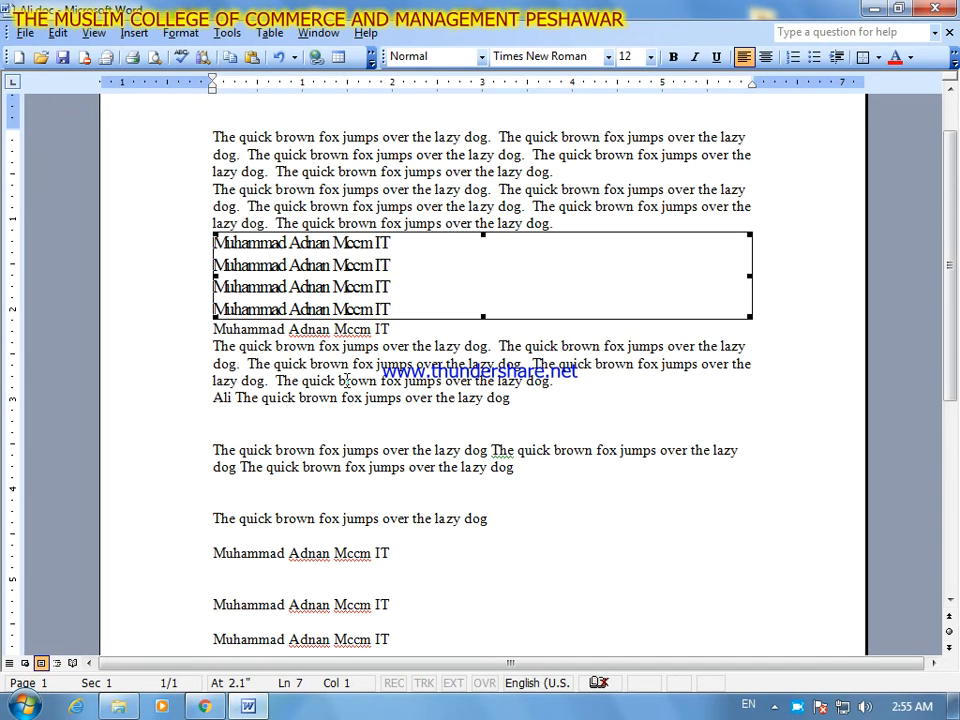
# - Select the entire document, clear its formats and deselect it
pyautogui.hotkey('ctrl', 'a')
pyautogui.click(55, 33)
pyautogui.moveTo(133, 209)
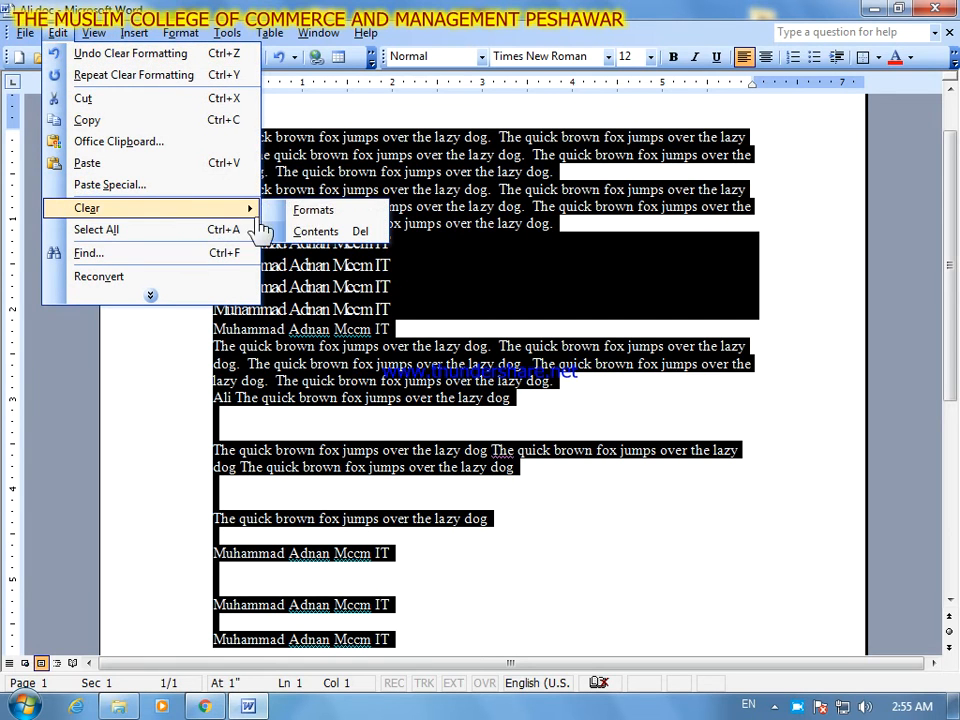
pyautogui.click(306, 205)
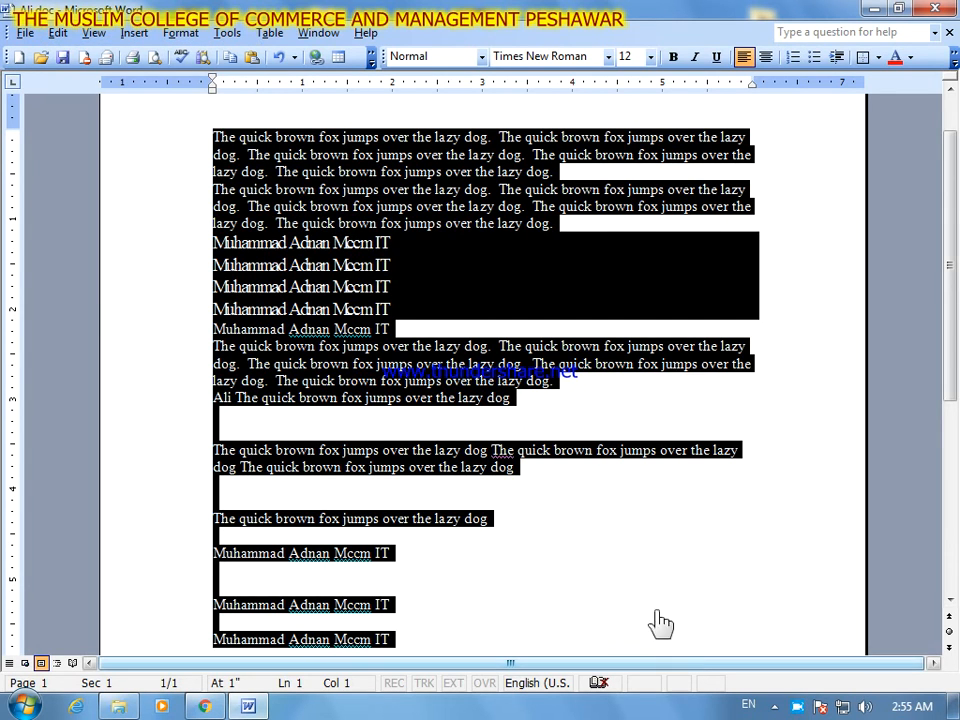
pyautogui.click(632, 553)
# - Enlarge the single "The quick brown fox jumps over the lazy dog" line above the lower name lines to 28 pt
pyautogui.click(312, 288)
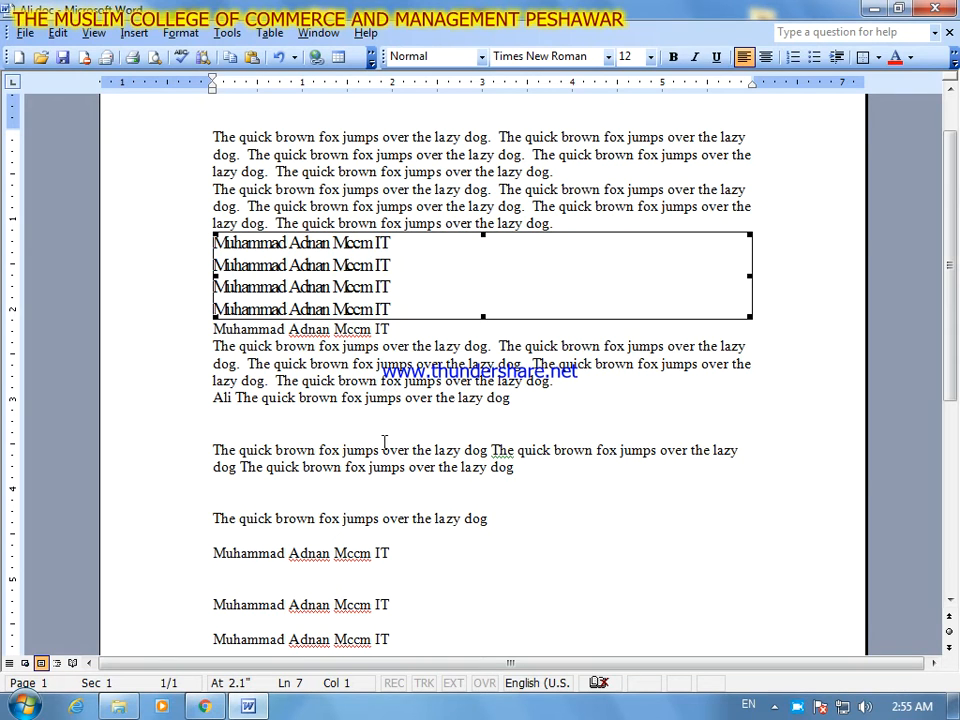
pyautogui.moveTo(489, 519); pyautogui.dragTo(201, 517)
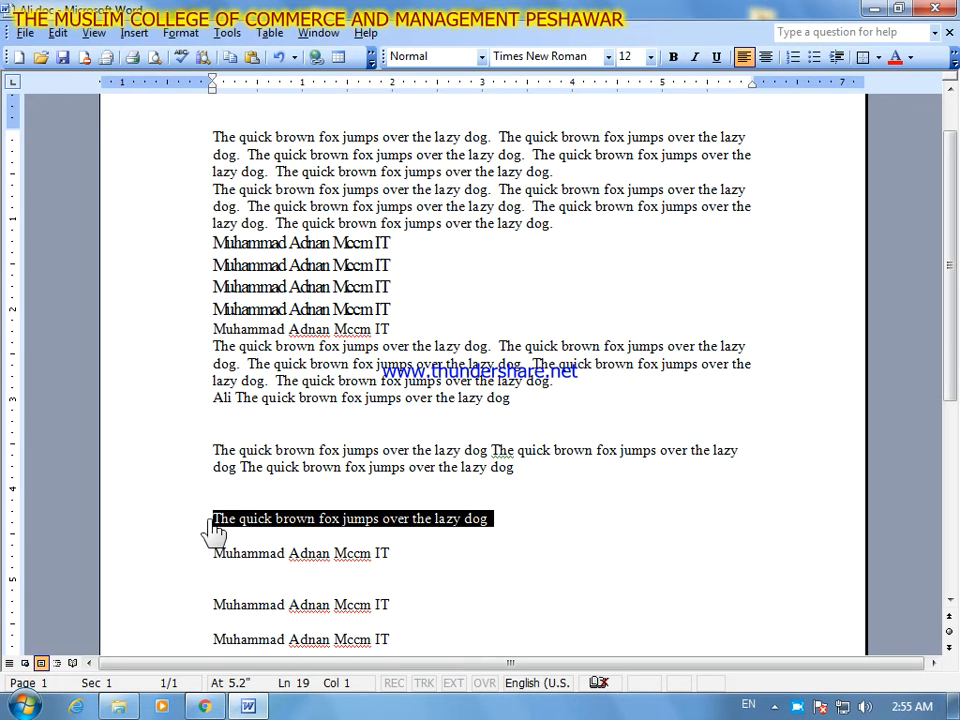
pyautogui.hotkey('ctrl', ']')
pyautogui.hotkey('ctrl', ']')
pyautogui.hotkey('ctrl', ']')
pyautogui.hotkey('ctrl', ']')
pyautogui.hotkey('ctrl', ']')
pyautogui.hotkey('ctrl', ']')
pyautogui.hotkey('ctrl', ']')
pyautogui.hotkey('ctrl', ']')
pyautogui.hotkey('ctrl', ']')
pyautogui.hotkey('ctrl', ']')
pyautogui.hotkey('ctrl', ']')
pyautogui.hotkey('ctrl', ']')
pyautogui.hotkey('ctrl', ']')
pyautogui.hotkey('ctrl', ']')
pyautogui.hotkey('ctrl', ']')
pyautogui.hotkey('ctrl', ']')
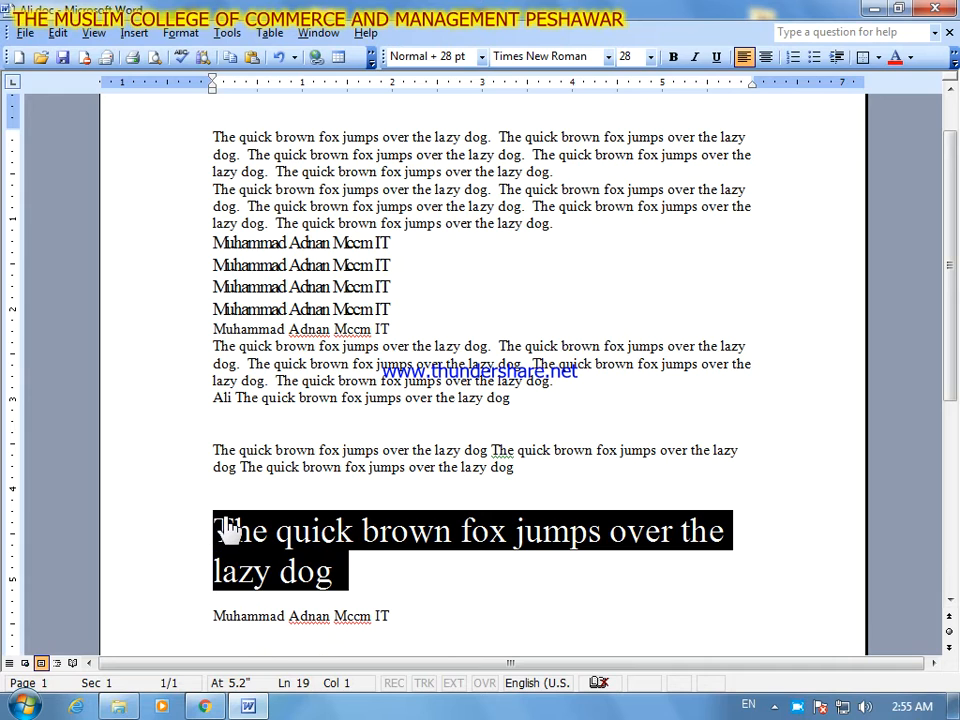
# - Select the entire document, clear its formats and deselect it
pyautogui.click(146, 154)
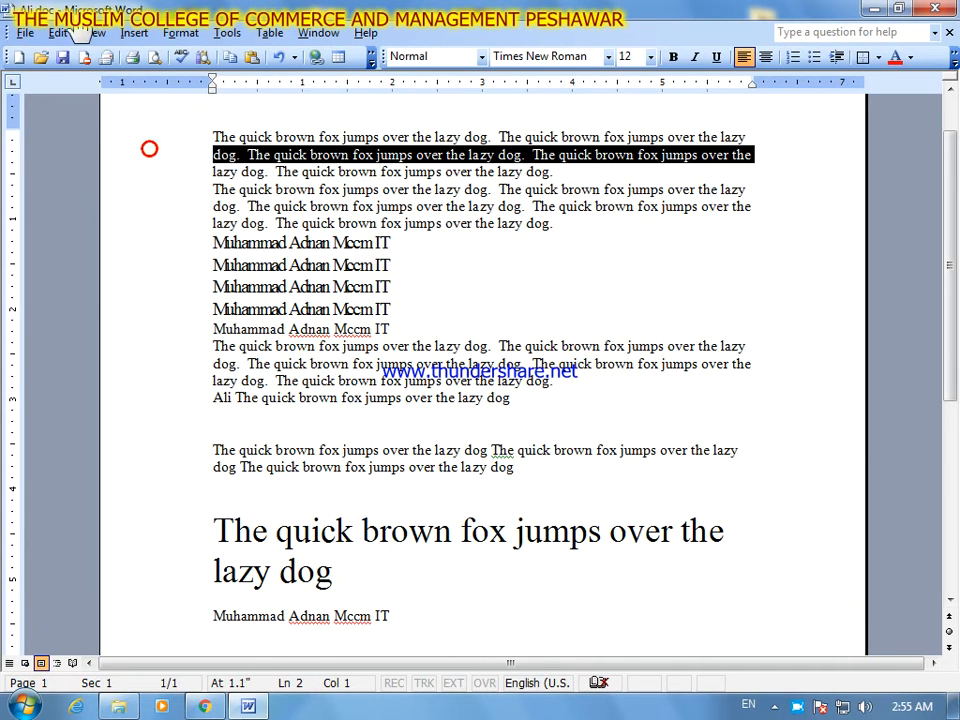
pyautogui.click(57, 33)
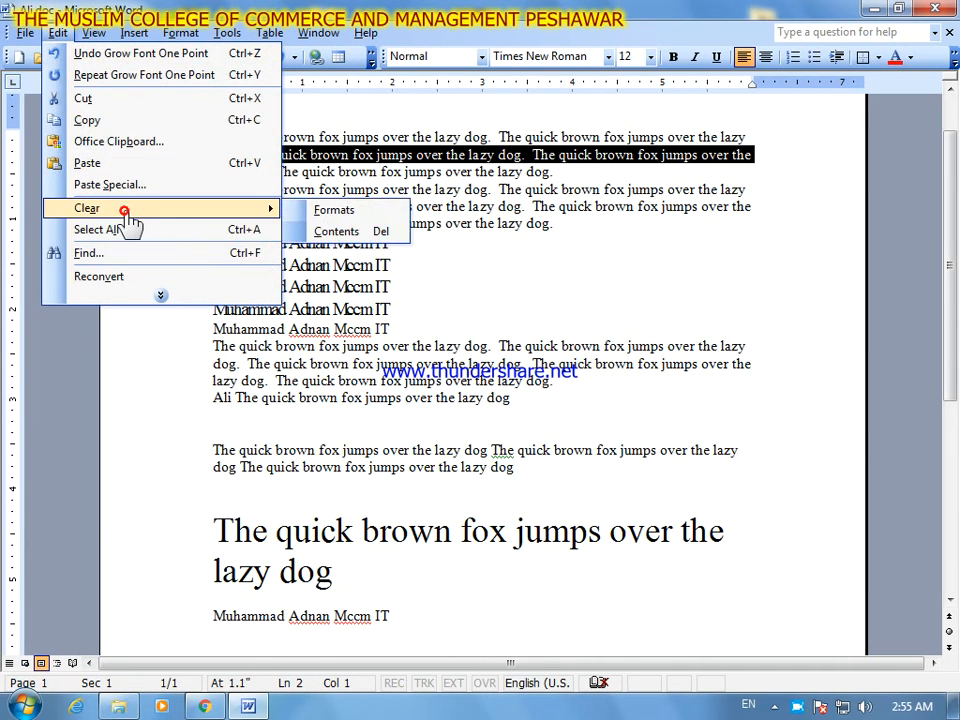
pyautogui.click(179, 430)
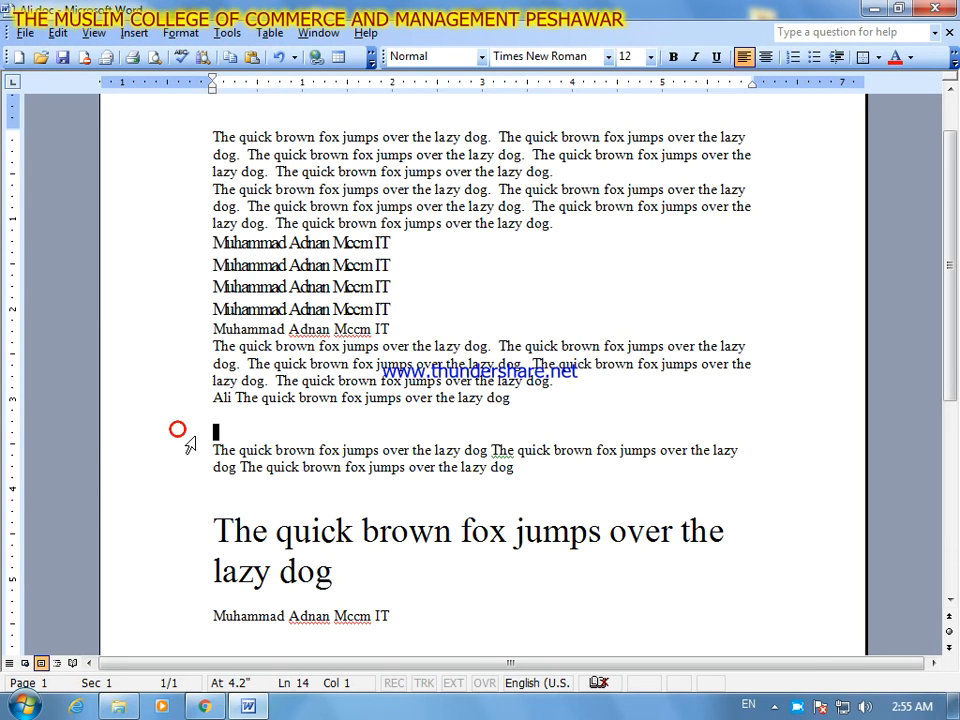
pyautogui.tripleClick(190, 444)
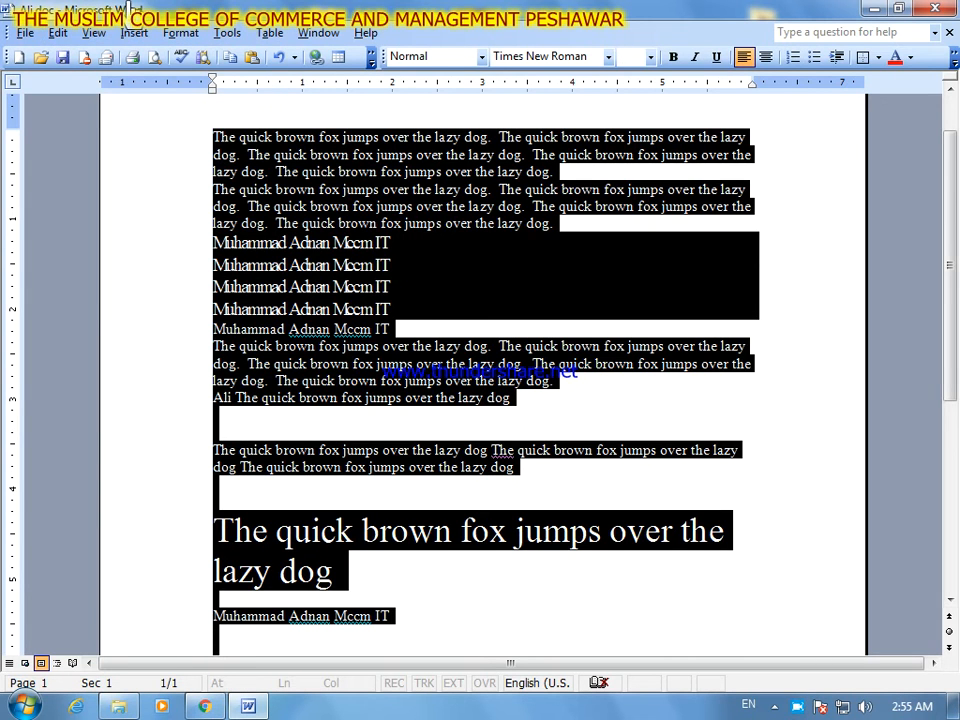
pyautogui.click(57, 33)
pyautogui.moveTo(165, 212)
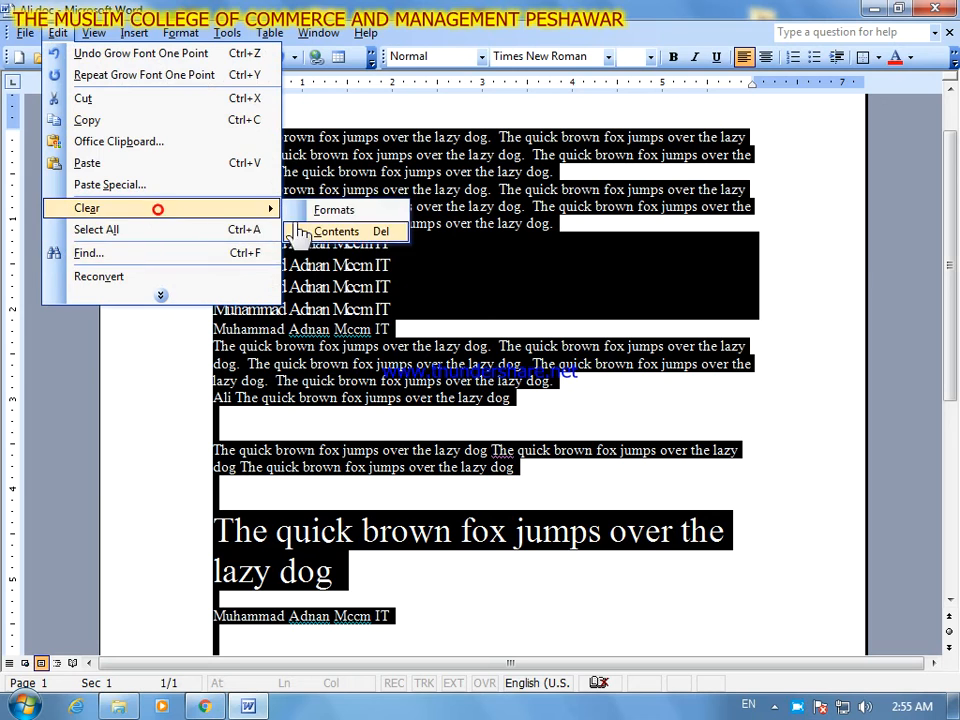
pyautogui.click(328, 209)
pyautogui.click(585, 598)
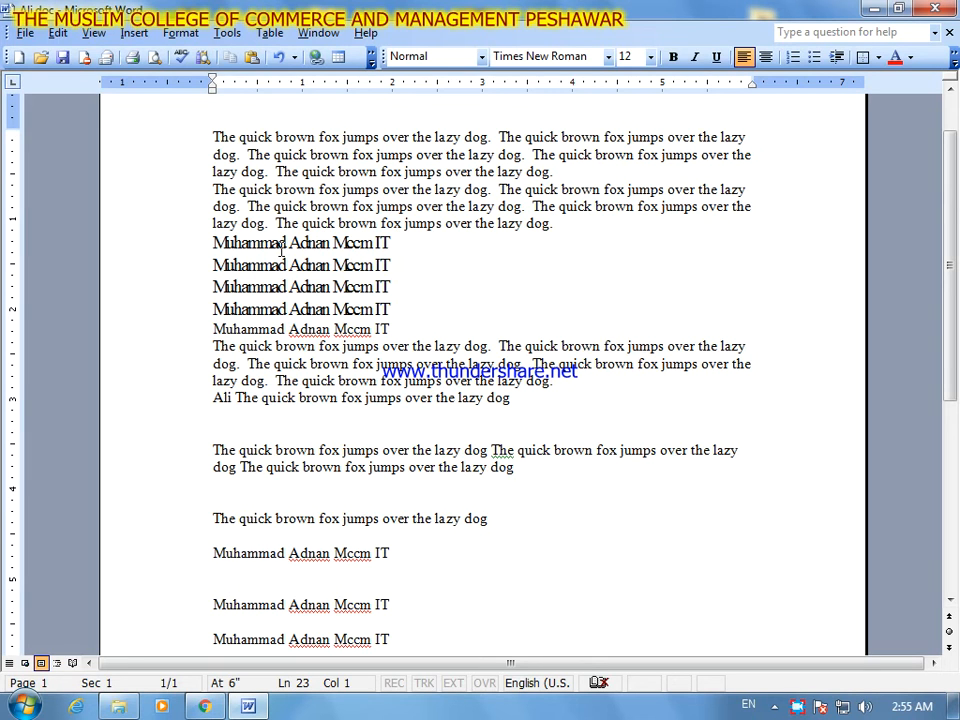
# - Clear the contents at the cursor to remove one blank line above the second of the three lower name lines
pyautogui.click(57, 33)
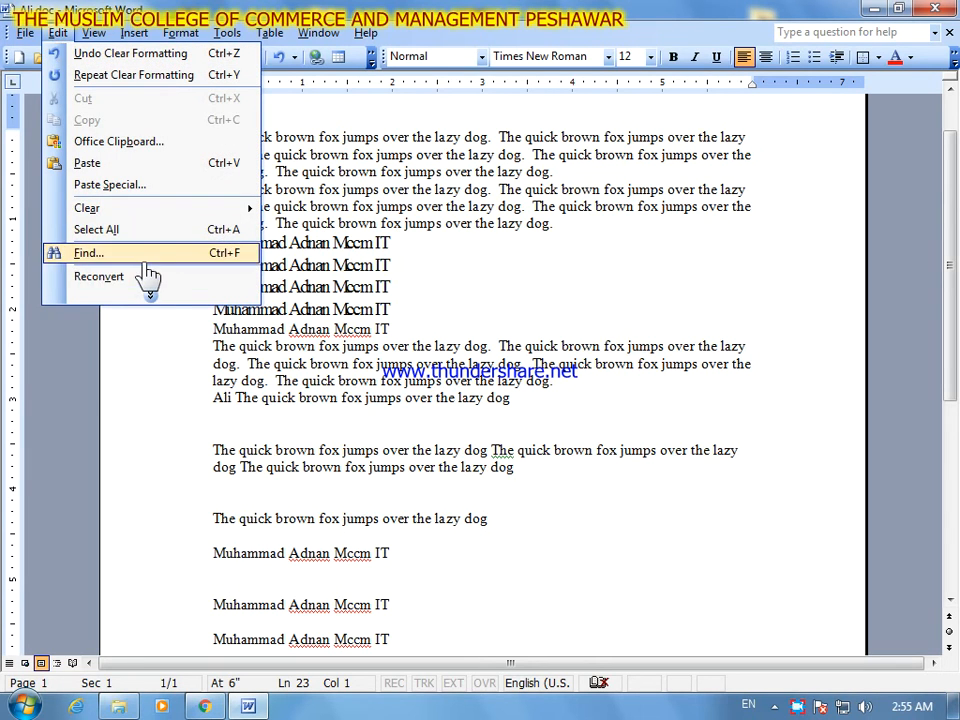
pyautogui.click(160, 296)
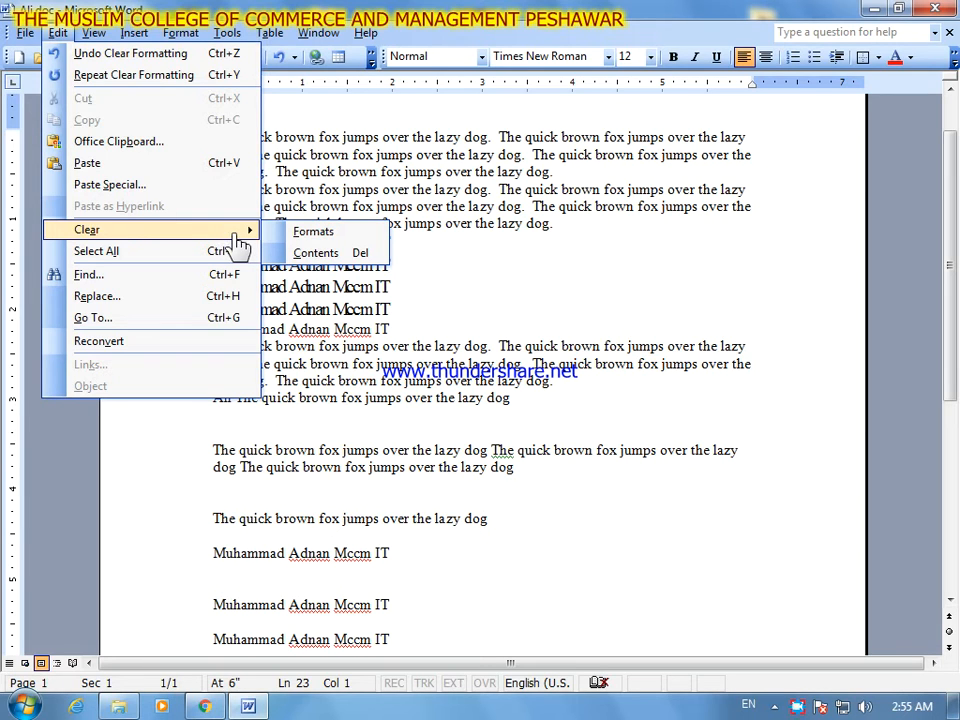
pyautogui.click(316, 254)
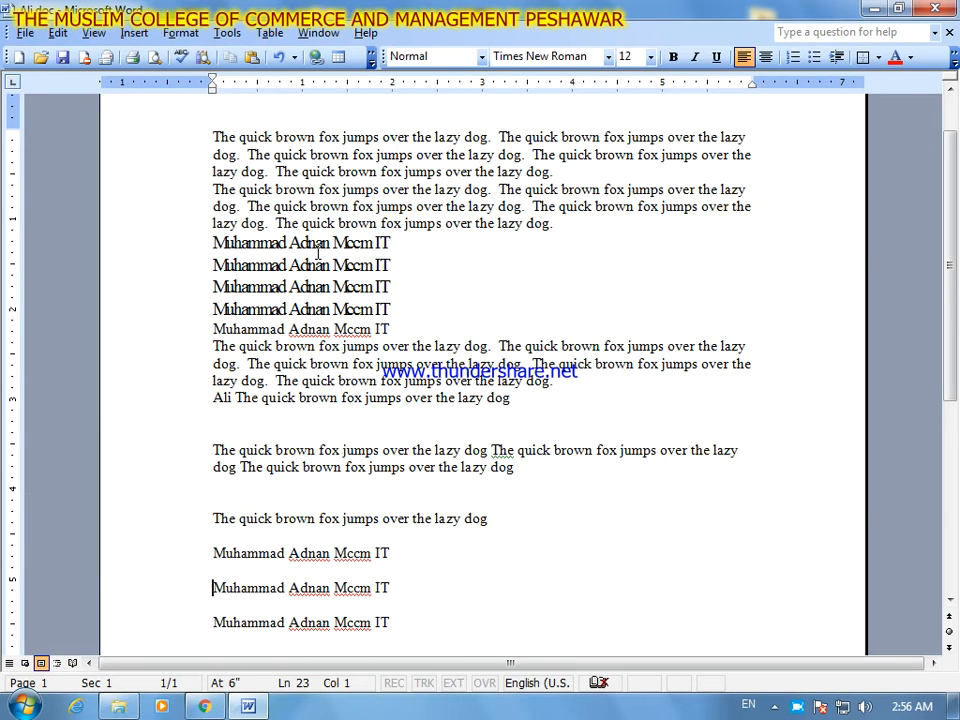
# - Select the entire document and clear its contents
pyautogui.hotkey('ctrl', 'a')
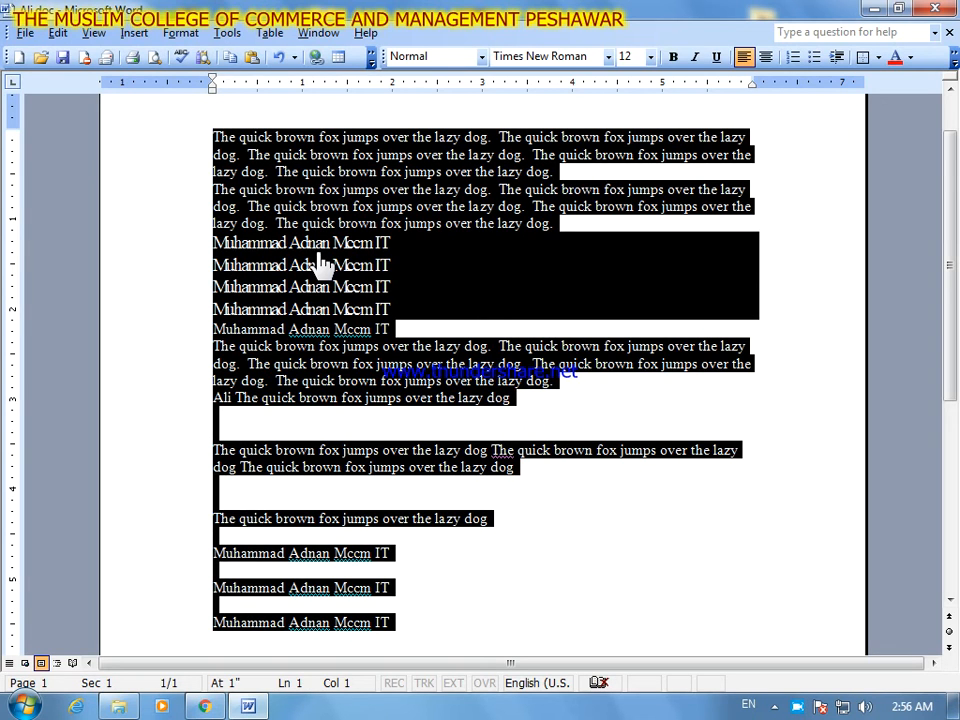
pyautogui.click(57, 33)
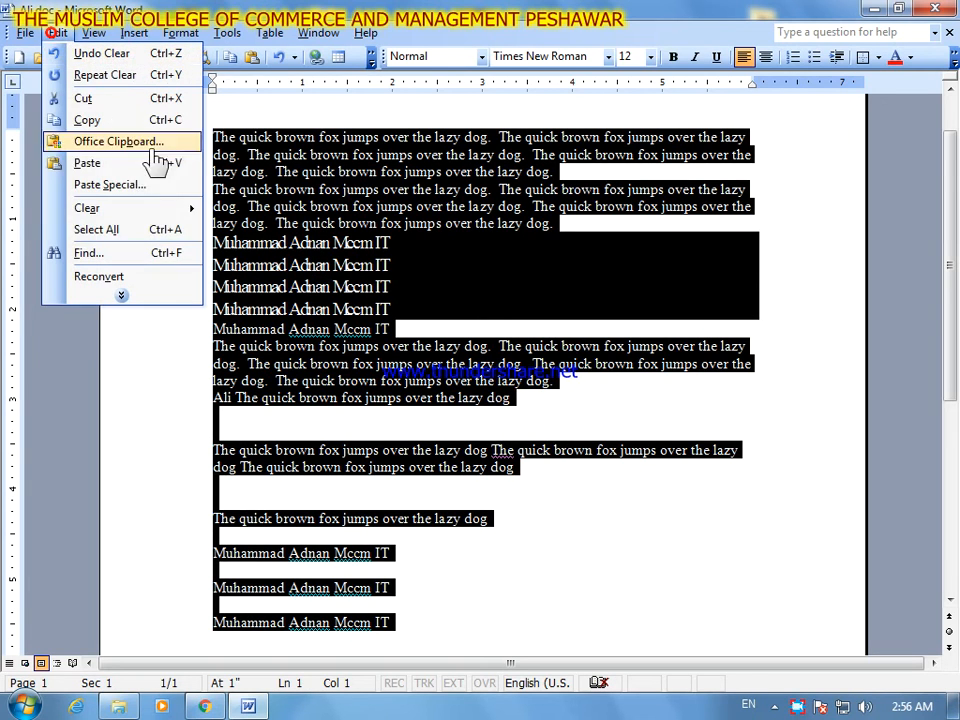
pyautogui.click(129, 208)
pyautogui.click(272, 235)
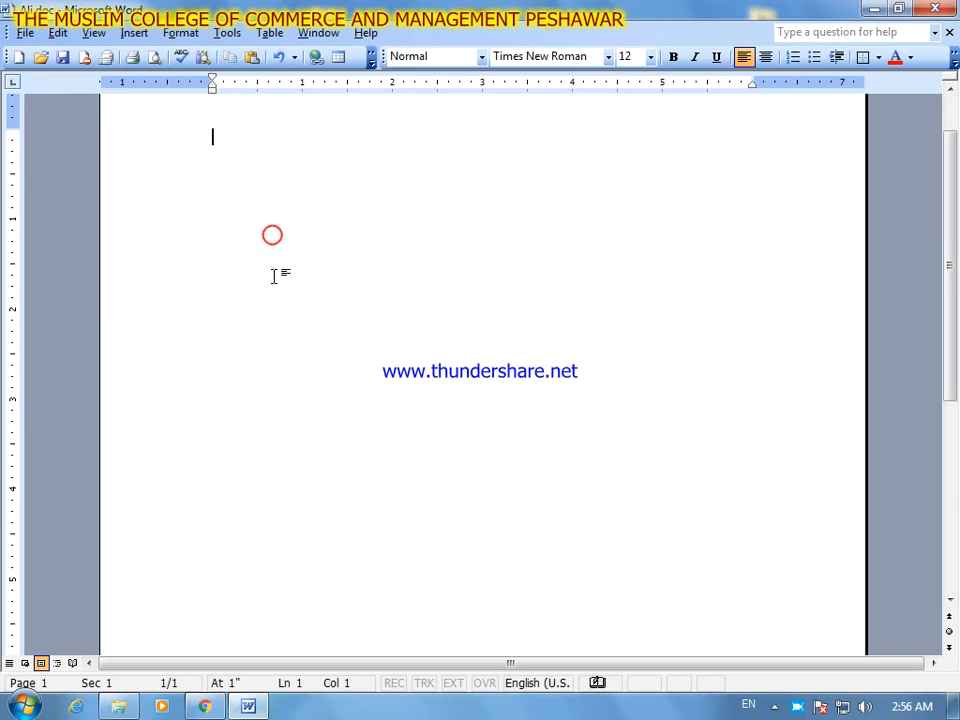
# - Undo the clearing of the document's contents and deselect the text
pyautogui.click(59, 36)
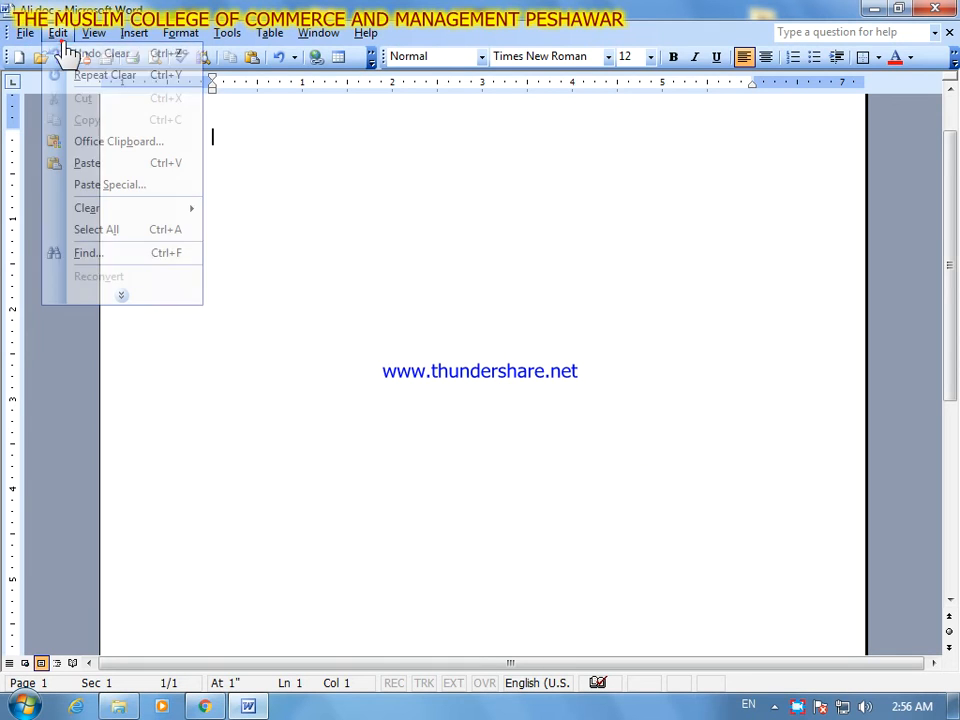
pyautogui.click(174, 295)
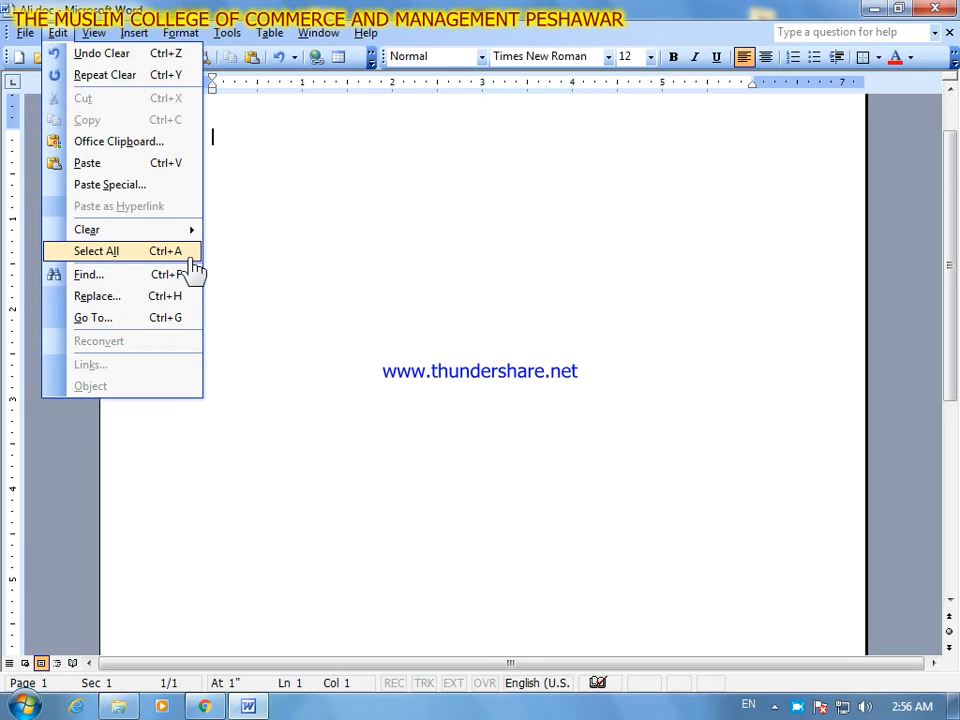
pyautogui.click(332, 310)
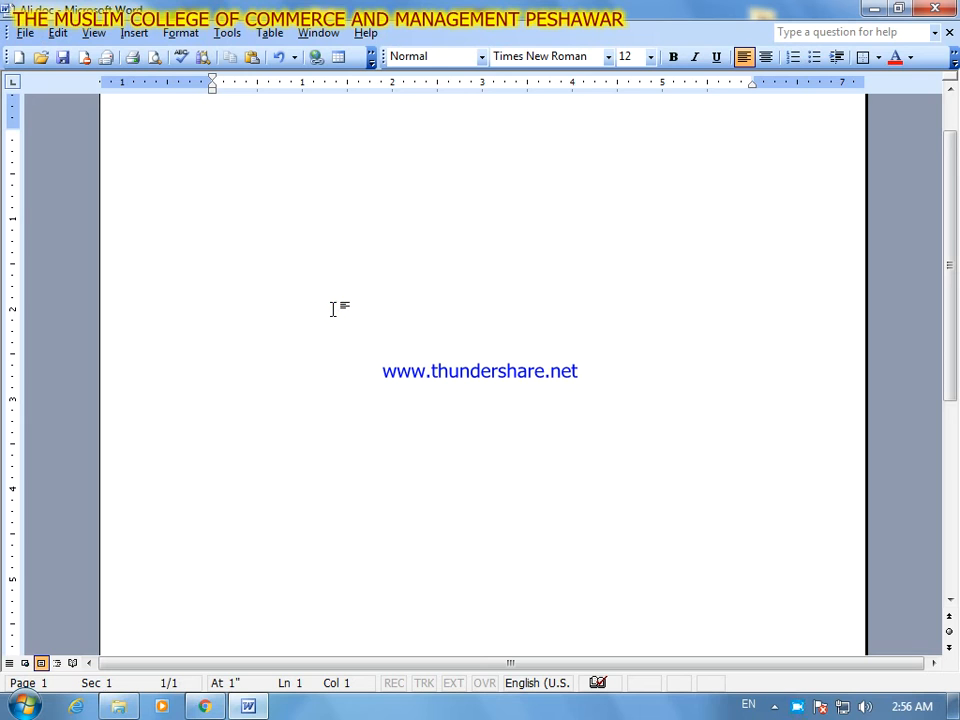
pyautogui.hotkey('ctrl', 'z')
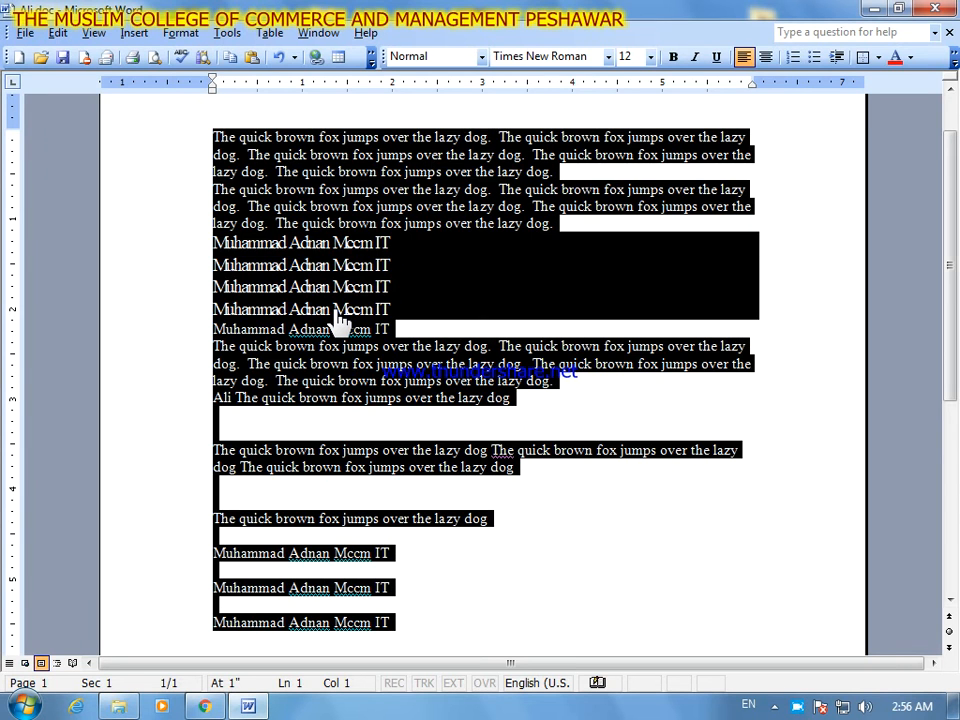
pyautogui.click(553, 516)
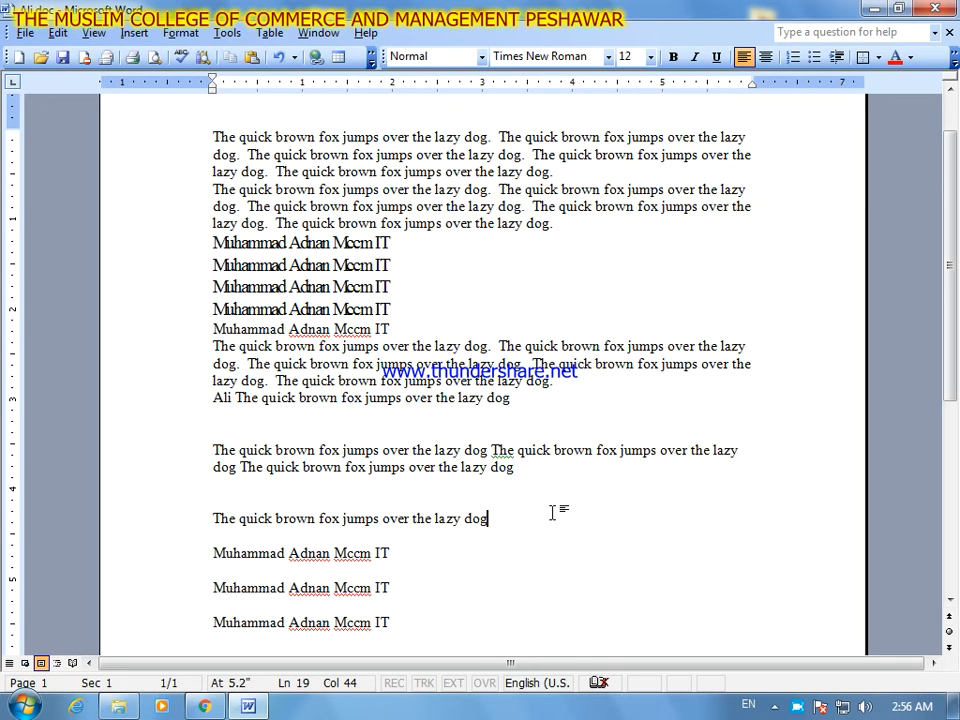
# - Select the whole document with Select All and deselect it, doing this twice
pyautogui.hotkey('ctrl', 'a')
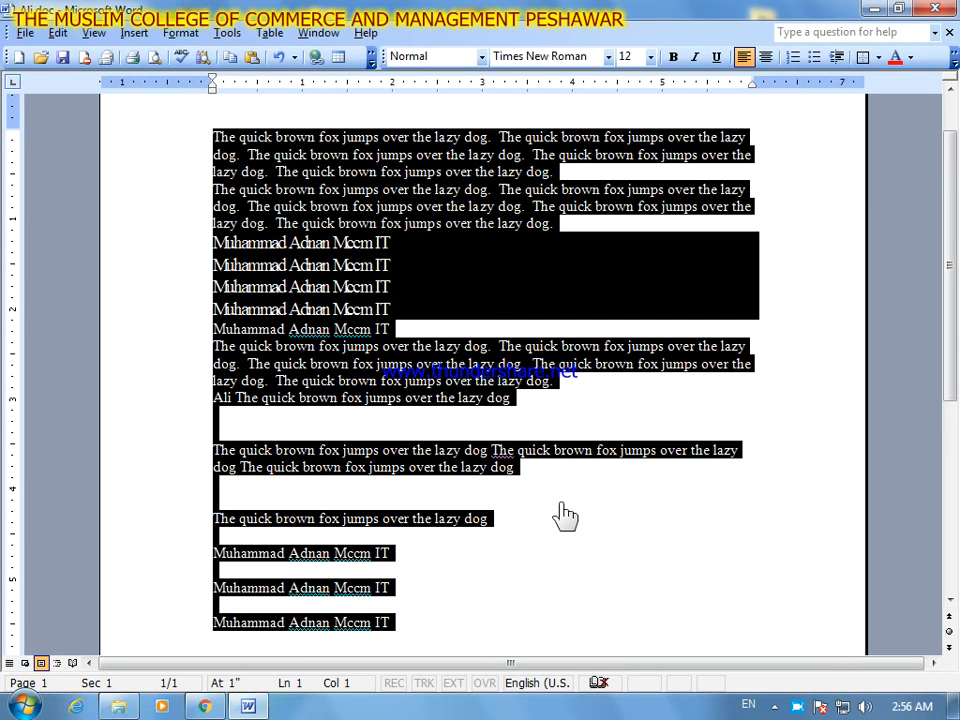
pyautogui.click(565, 515)
pyautogui.click(58, 33)
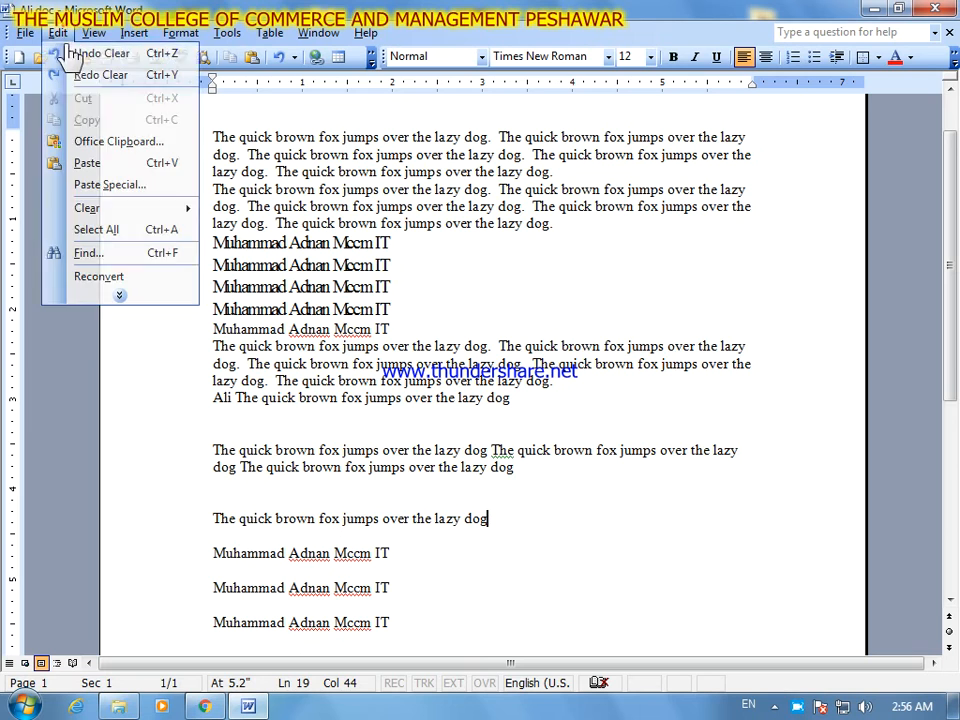
pyautogui.click(150, 230)
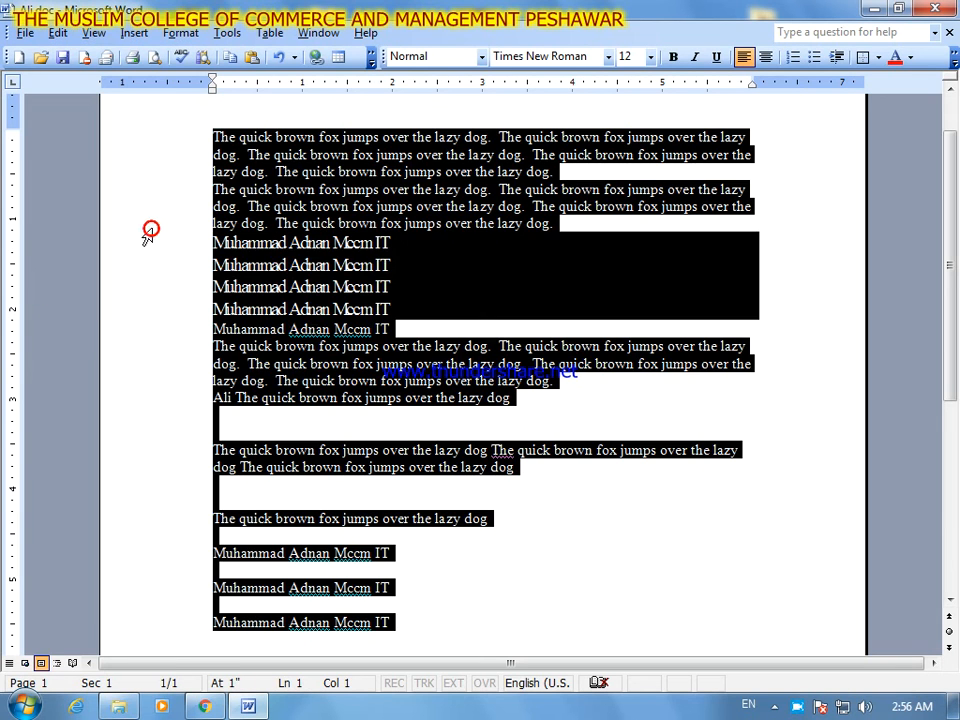
pyautogui.click(506, 518)
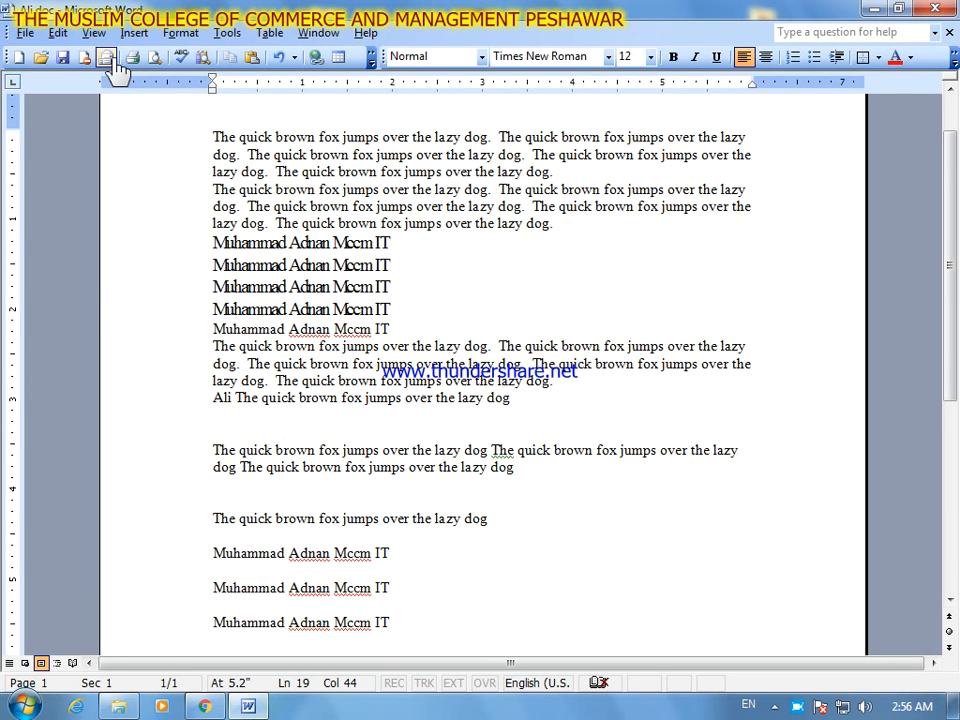
pyautogui.click(58, 33)
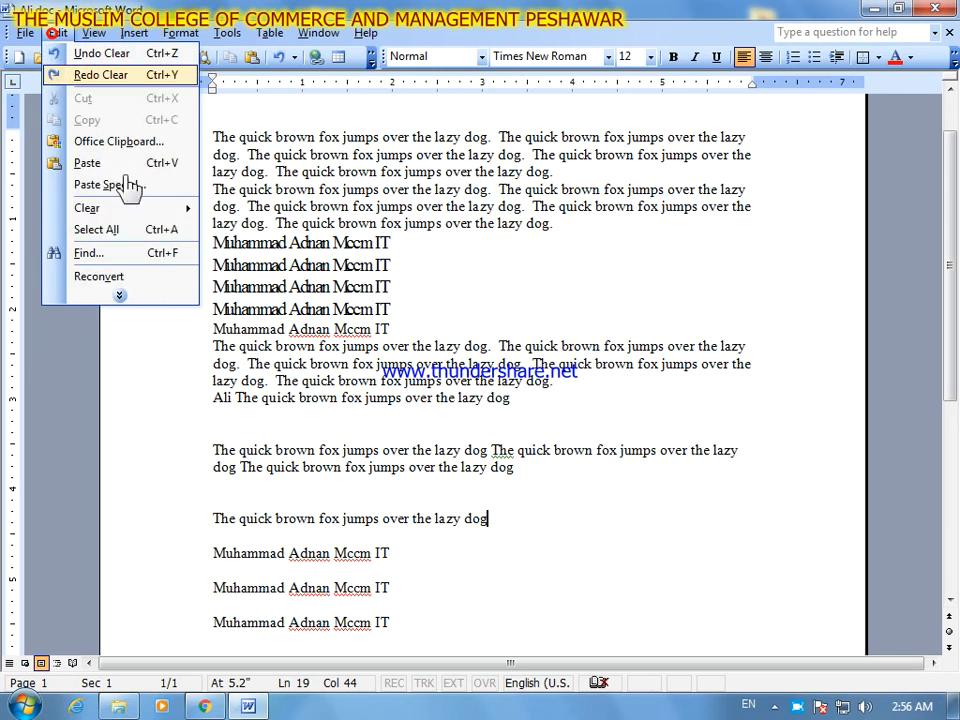
pyautogui.click(155, 296)
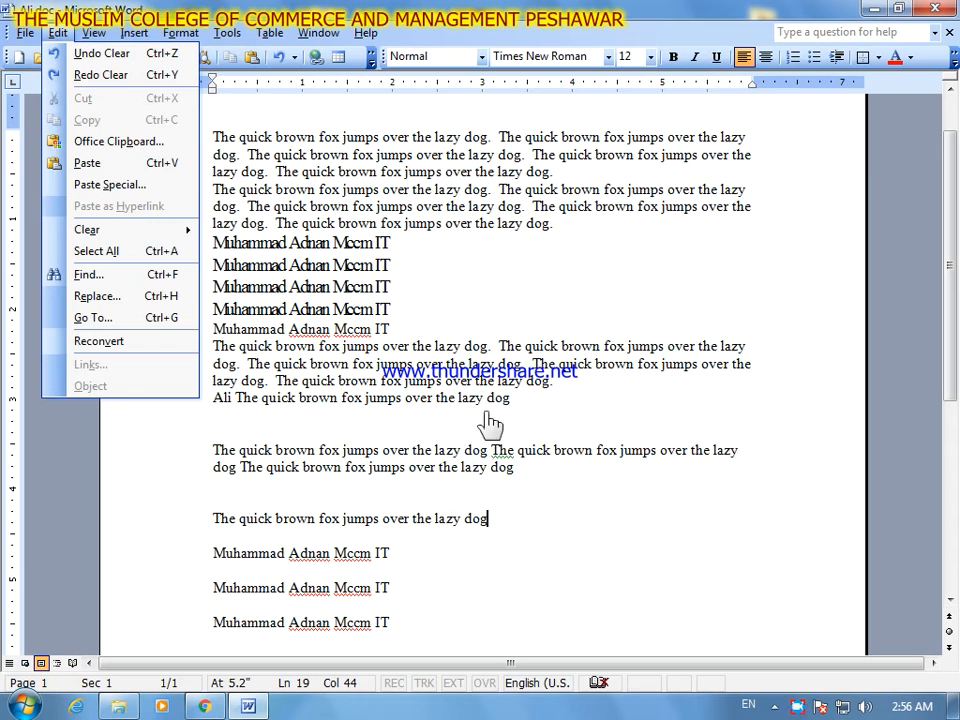
pyautogui.click(362, 156)
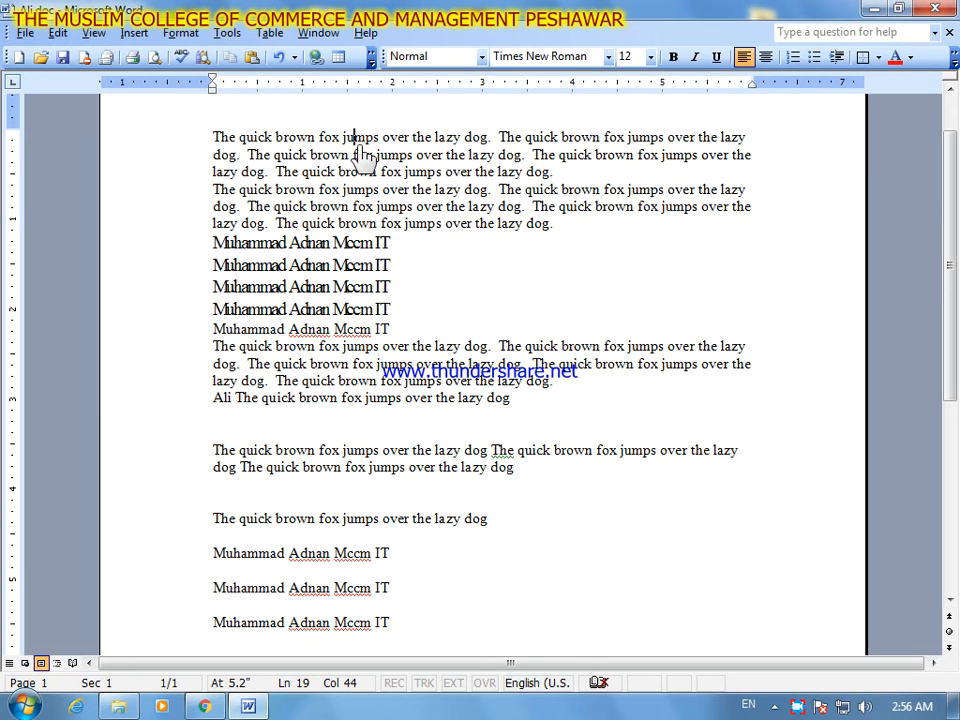
pyautogui.click(358, 138)
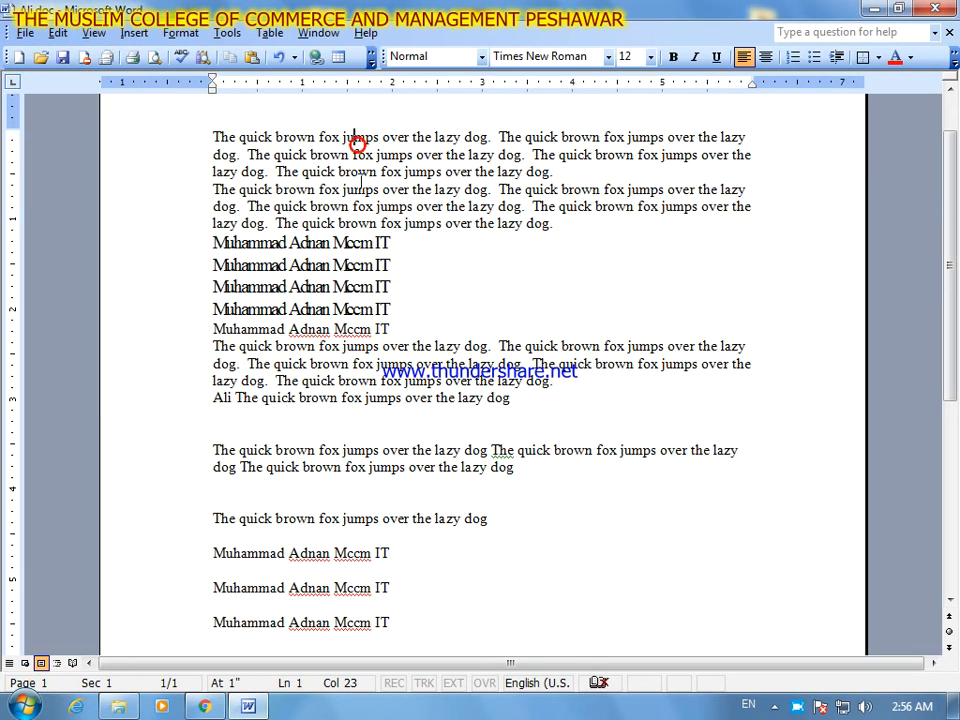
pyautogui.click(213, 137)
pyautogui.click(60, 33)
pyautogui.moveTo(130, 243); pyautogui.dragTo(130, 310)
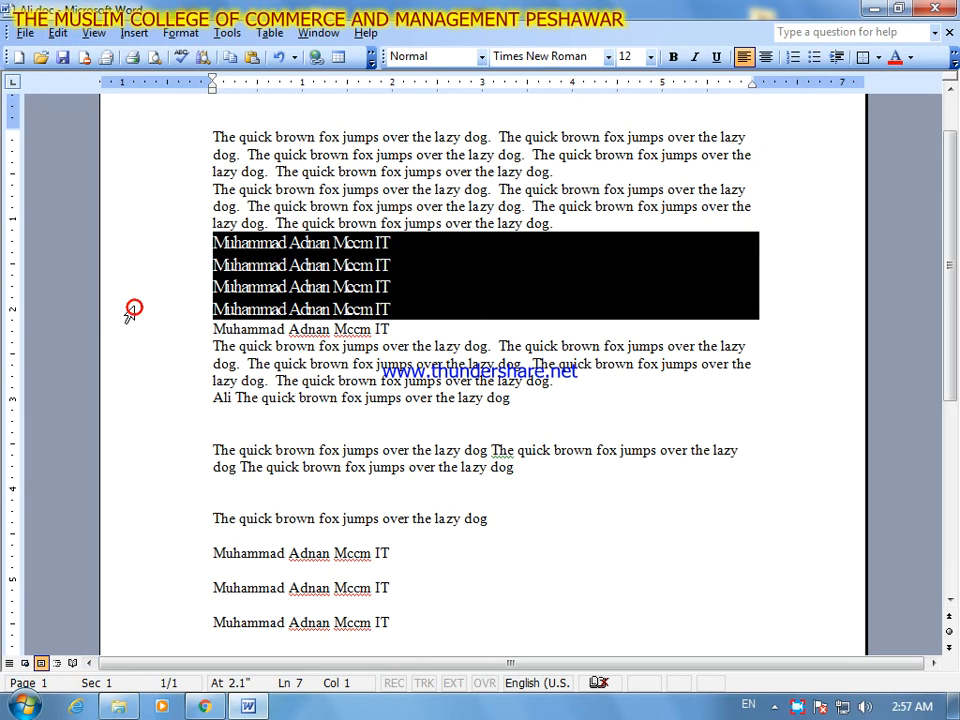
pyautogui.click(217, 184)
pyautogui.click(60, 33)
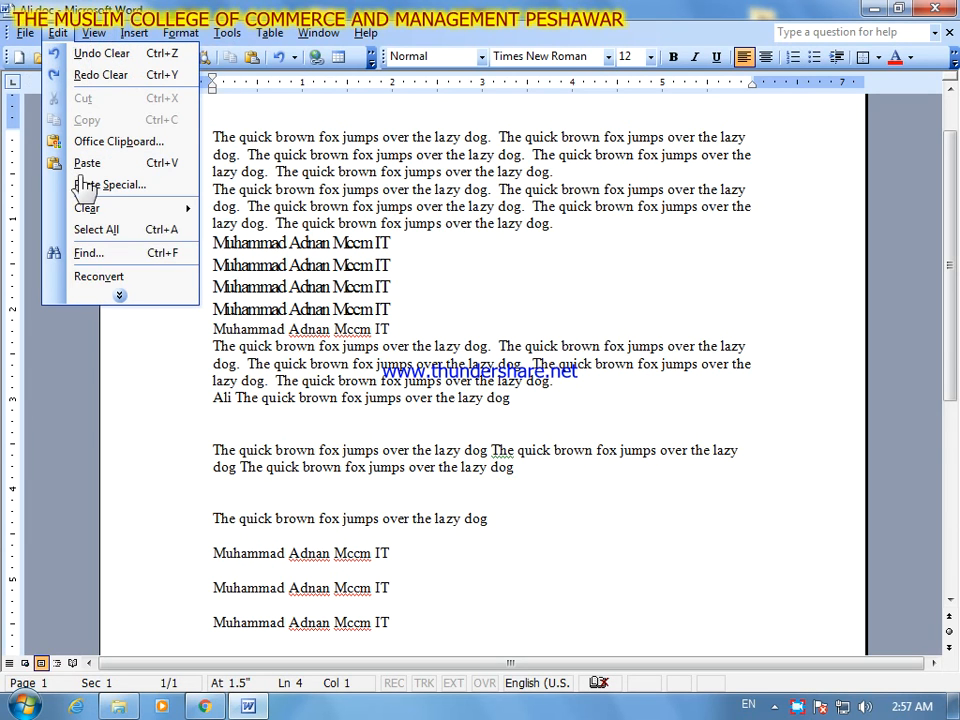
pyautogui.click(150, 293)
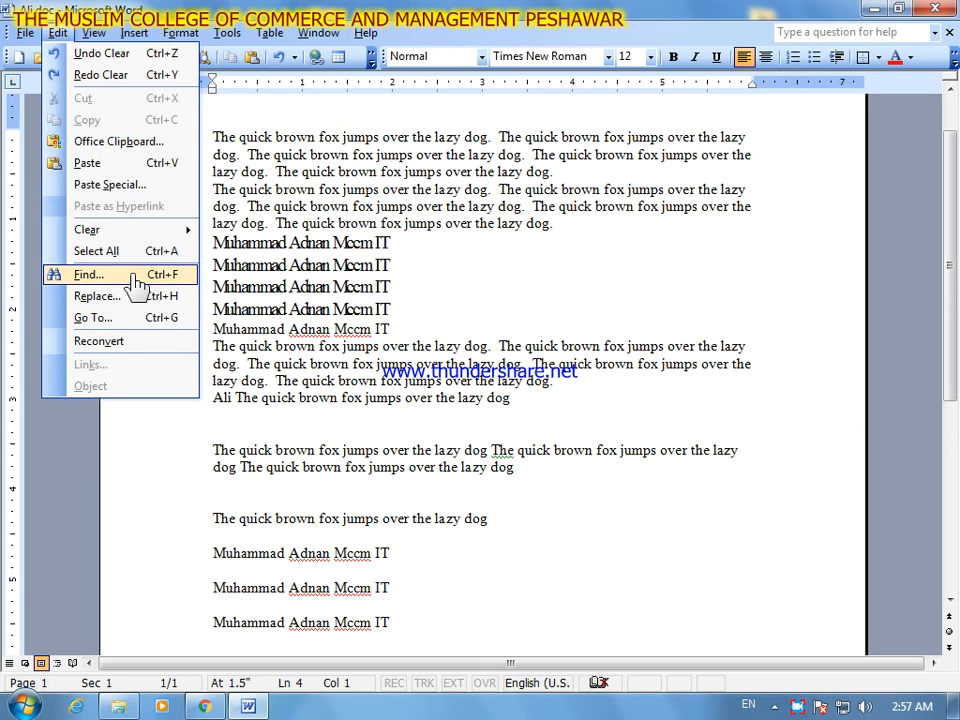
pyautogui.click(432, 268)
# - From the end of the line below the third paragraph, find the next occurrence of the person's second name
pyautogui.click(574, 400)
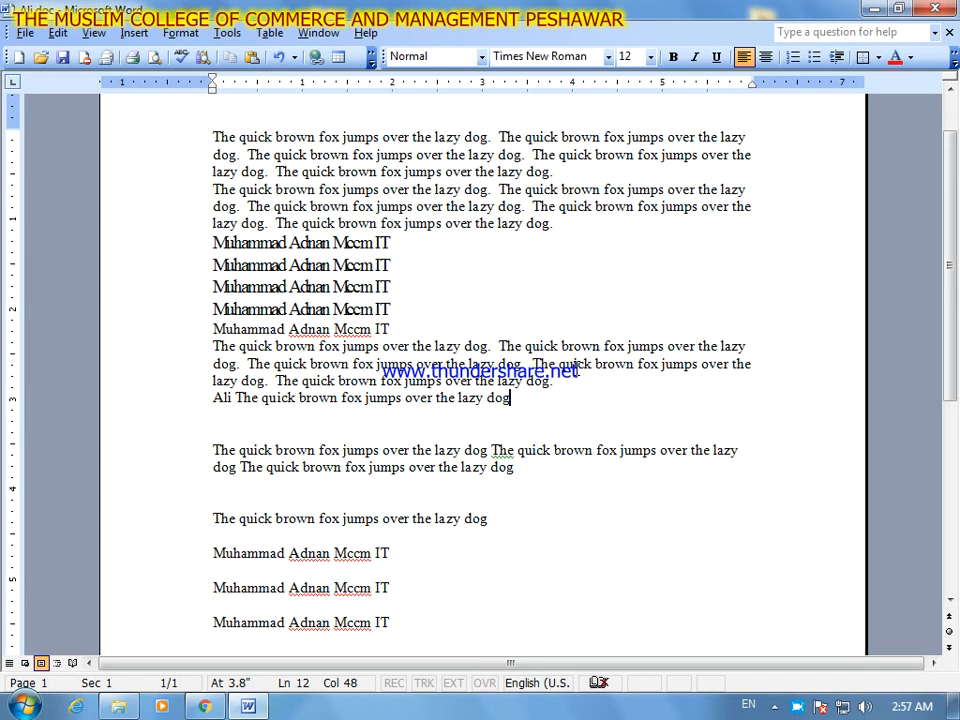
pyautogui.hotkey('ctrl', 'f')
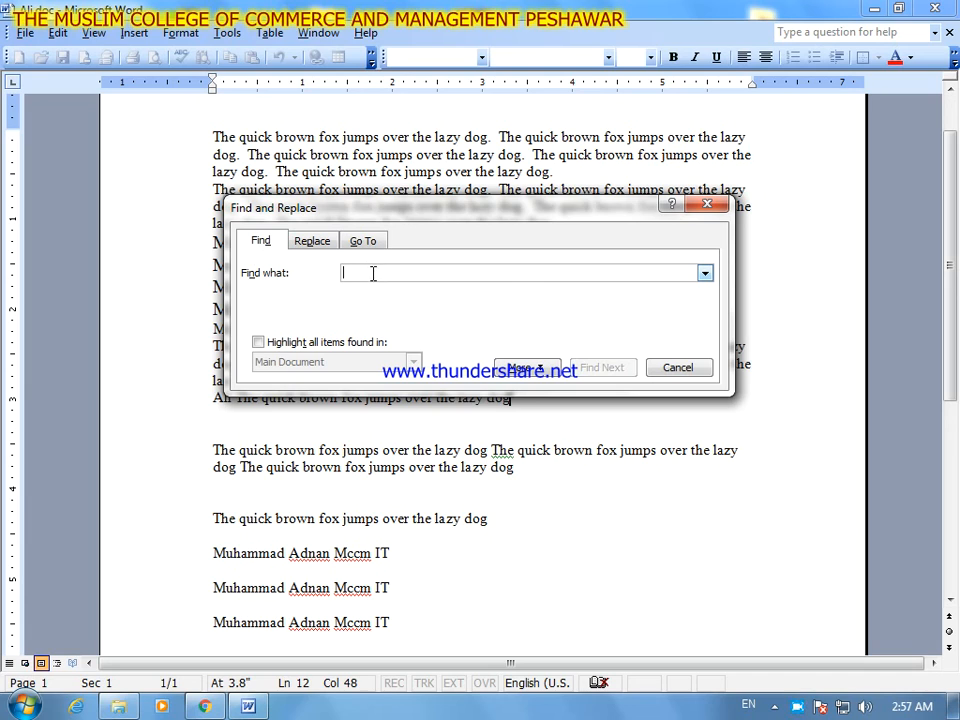
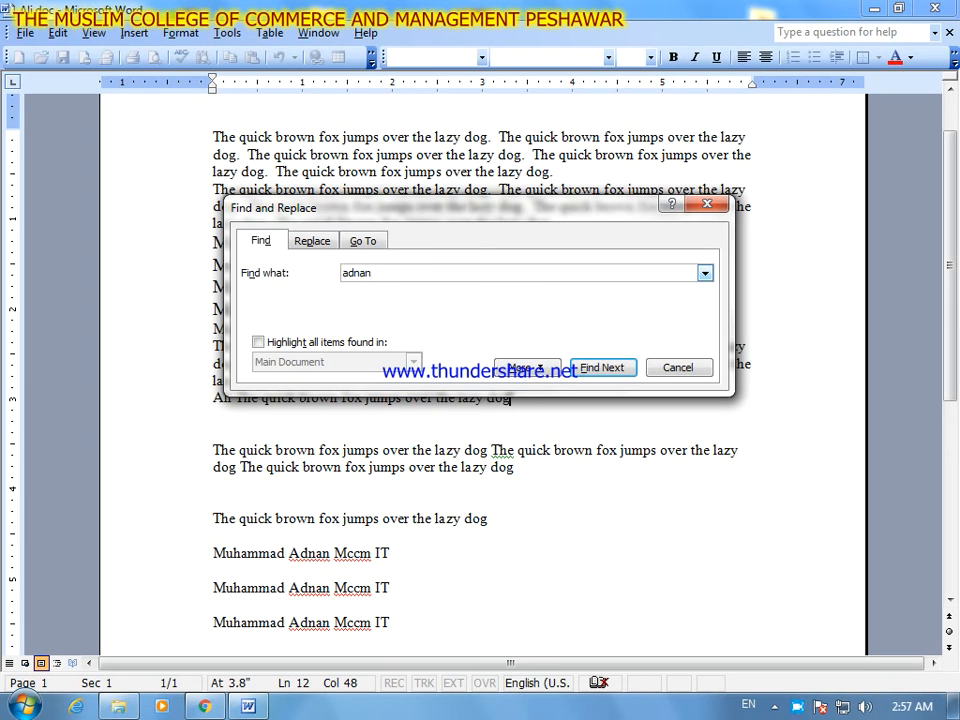
pyautogui.click(604, 368)
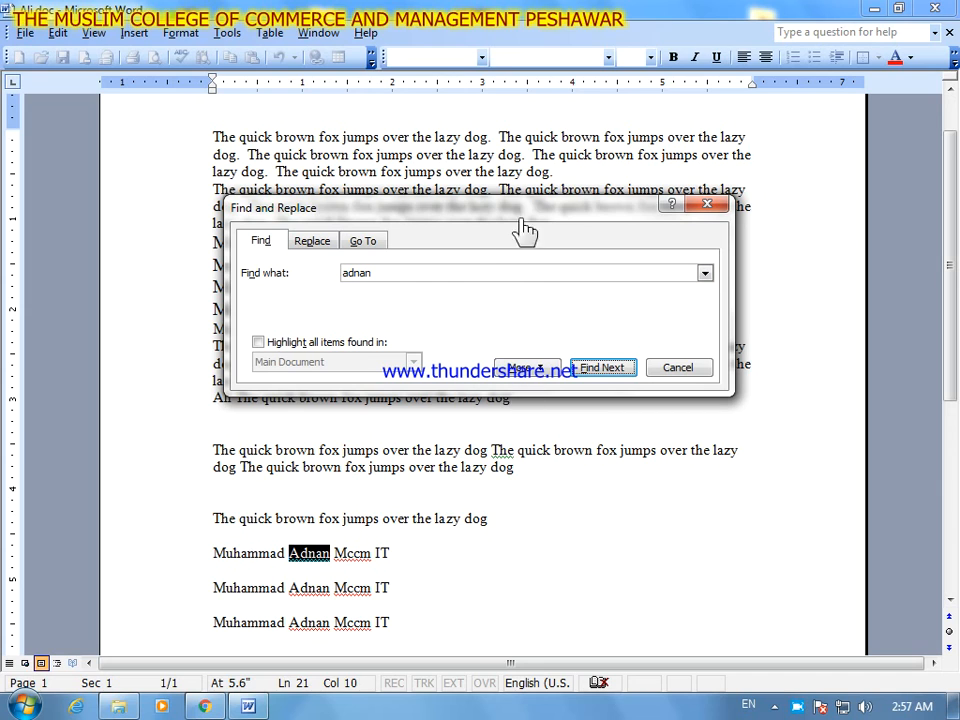
# - Step through the remaining occurrences of the person's second name until the whole document is searched, and search for it once more
pyautogui.moveTo(529, 210); pyautogui.dragTo(541, 190)
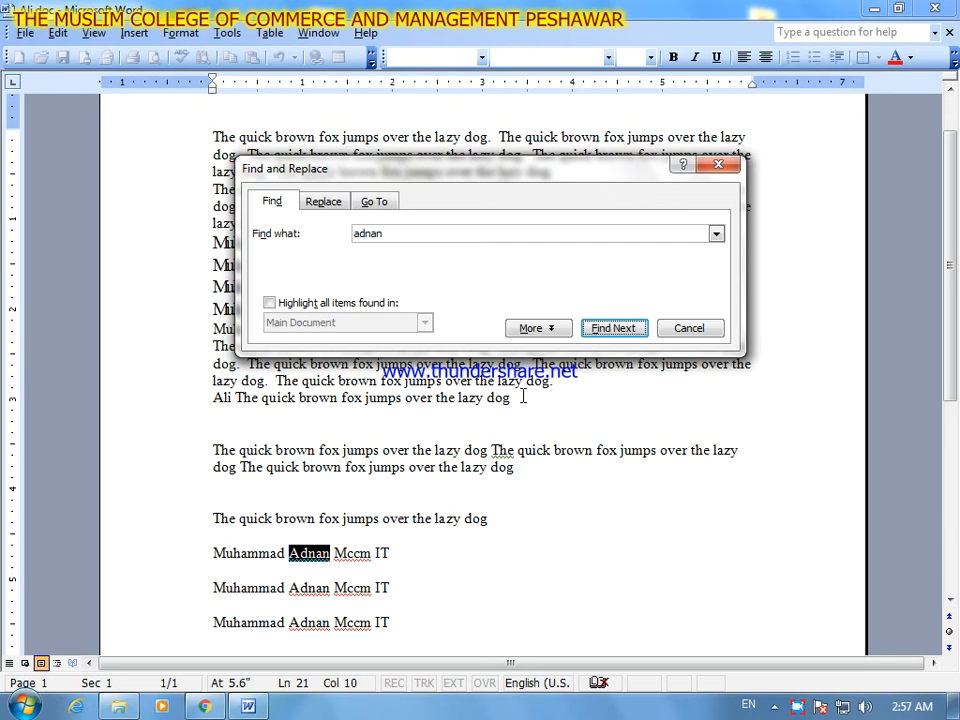
pyautogui.click(596, 330)
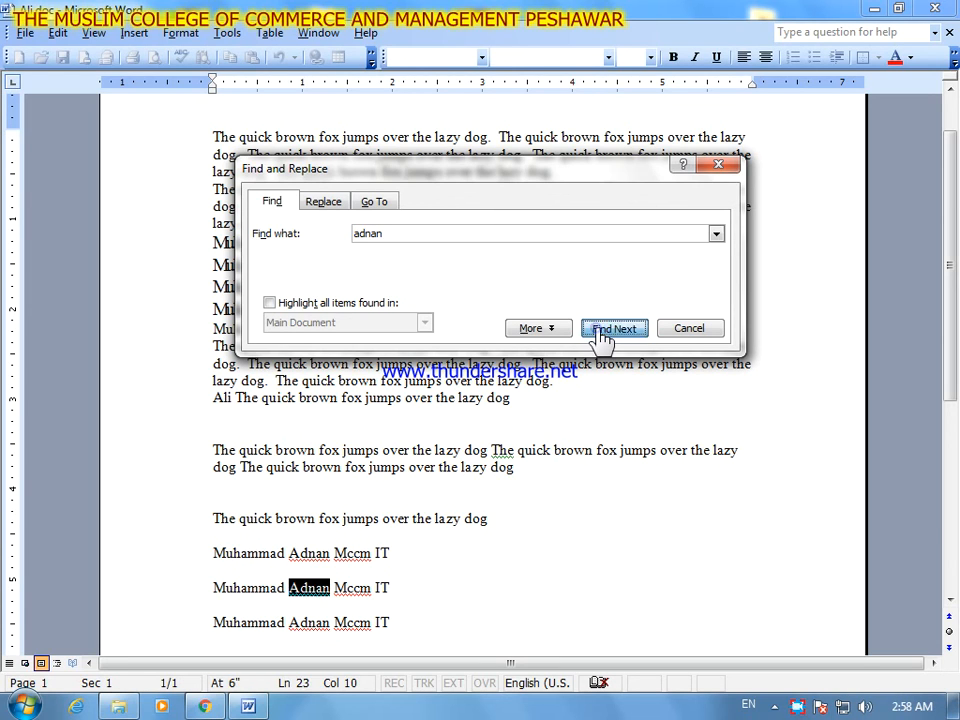
pyautogui.click(596, 330)
pyautogui.click(596, 330)
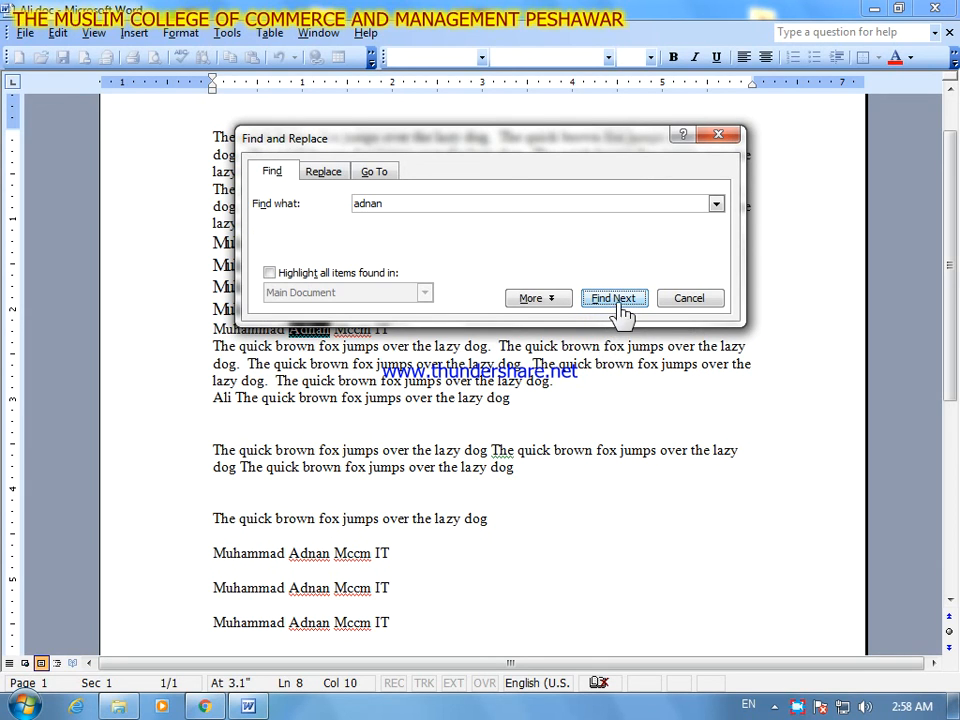
pyautogui.click(620, 303)
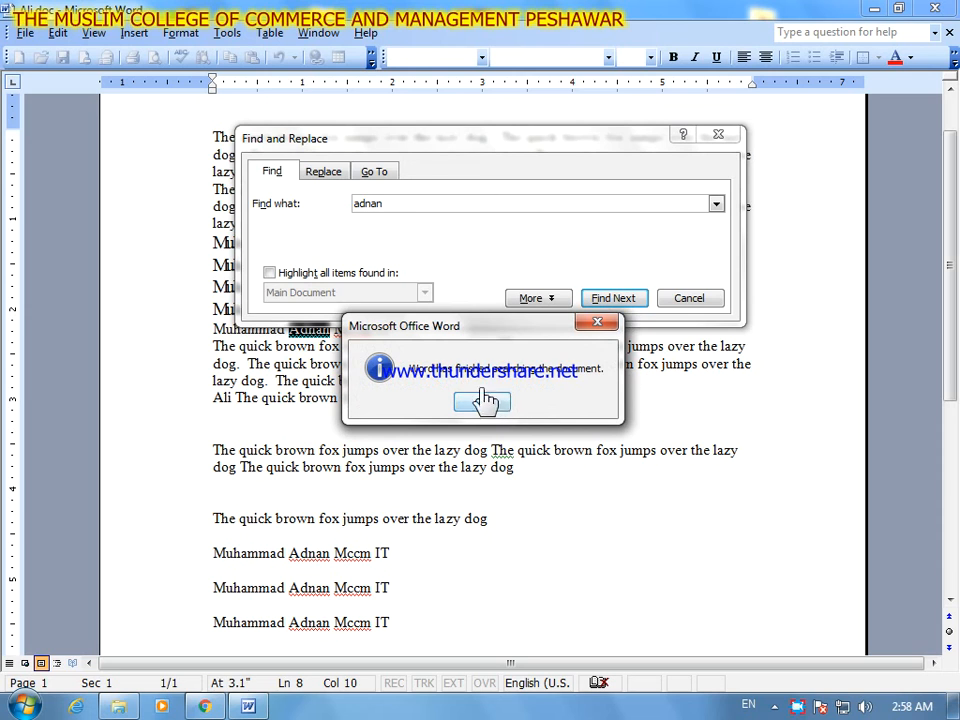
pyautogui.click(516, 400)
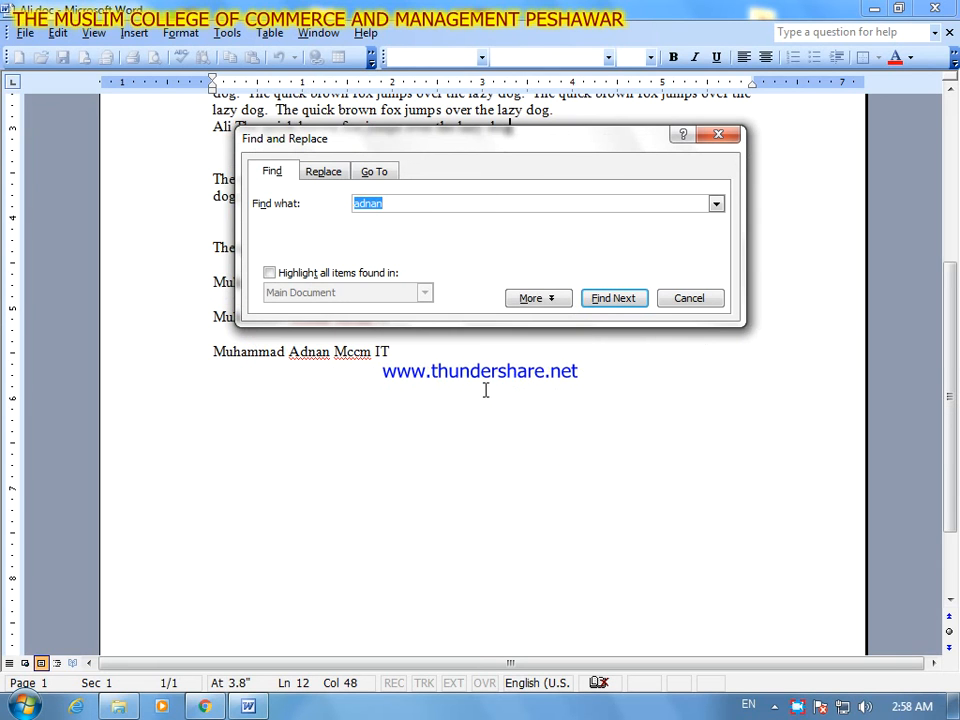
pyautogui.moveTo(567, 162); pyautogui.dragTo(585, 299)
pyautogui.click(631, 435)
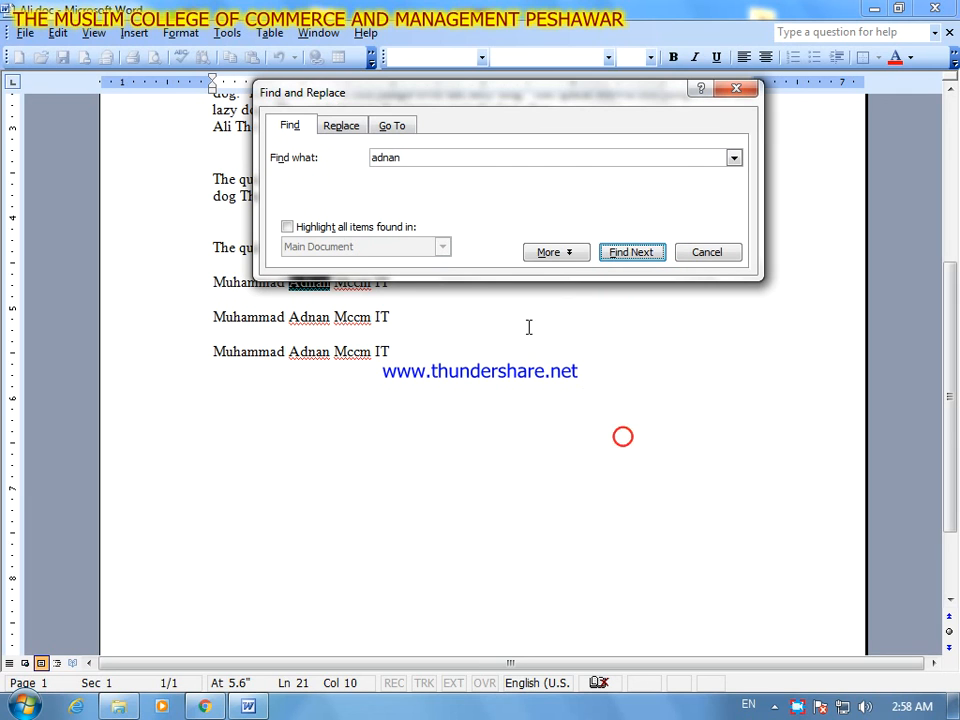
# - Replace all occurrences of the person's second name in the document with a different name
pyautogui.moveTo(623, 97); pyautogui.dragTo(770, 252)
pyautogui.click(483, 284)
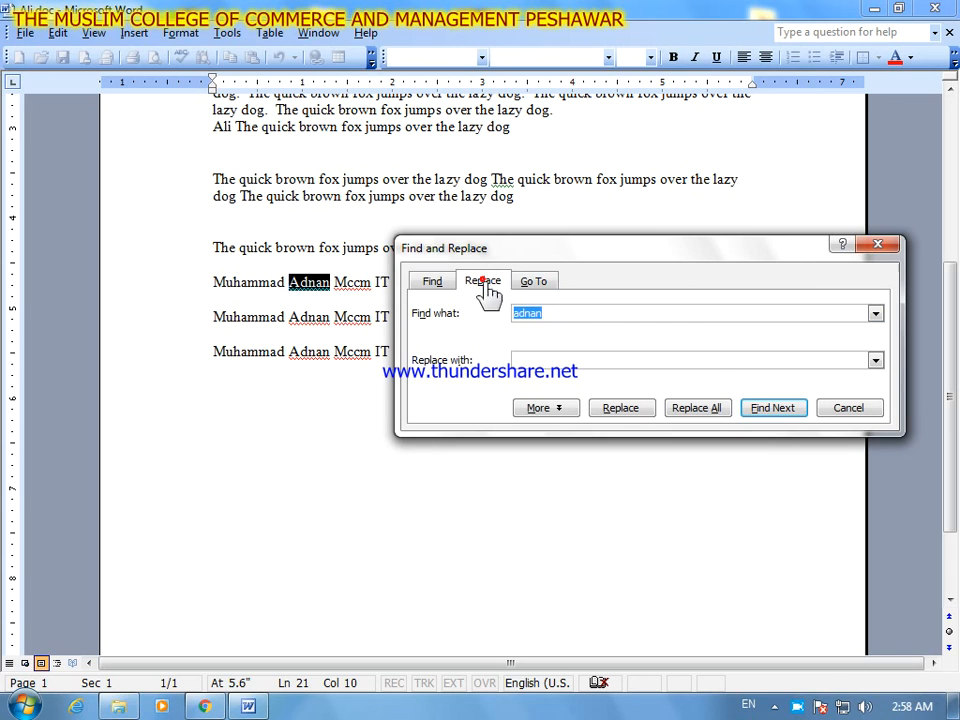
pyautogui.click(535, 359)
pyautogui.write('A')
pyautogui.press('BackSpace')
pyautogui.press('BackSpace')
pyautogui.write('shaffan')
pyautogui.click(679, 416)
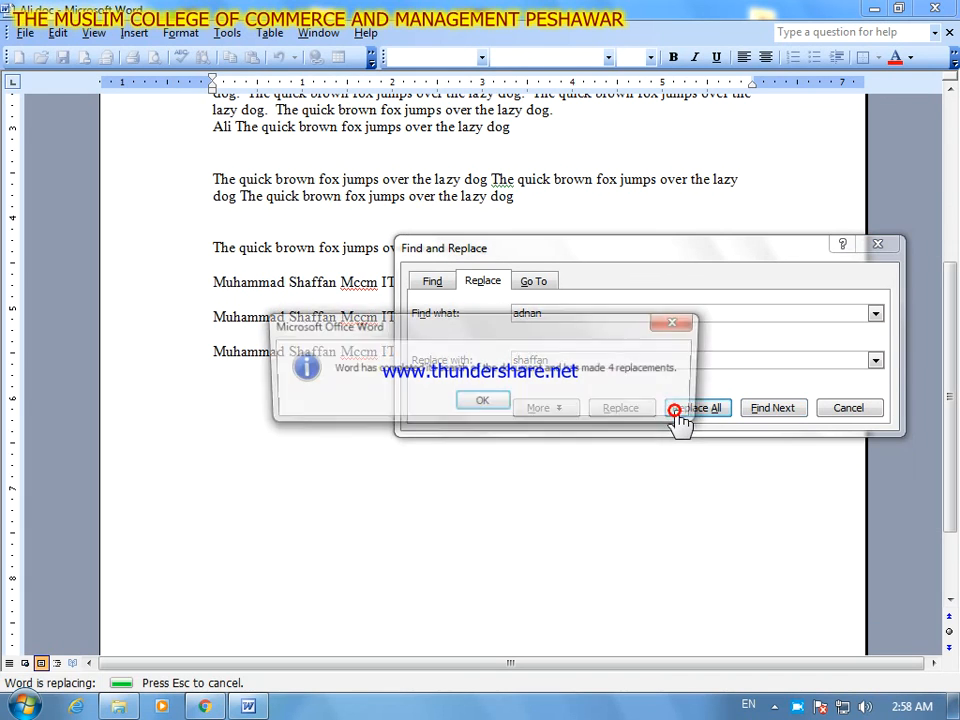
pyautogui.click(489, 405)
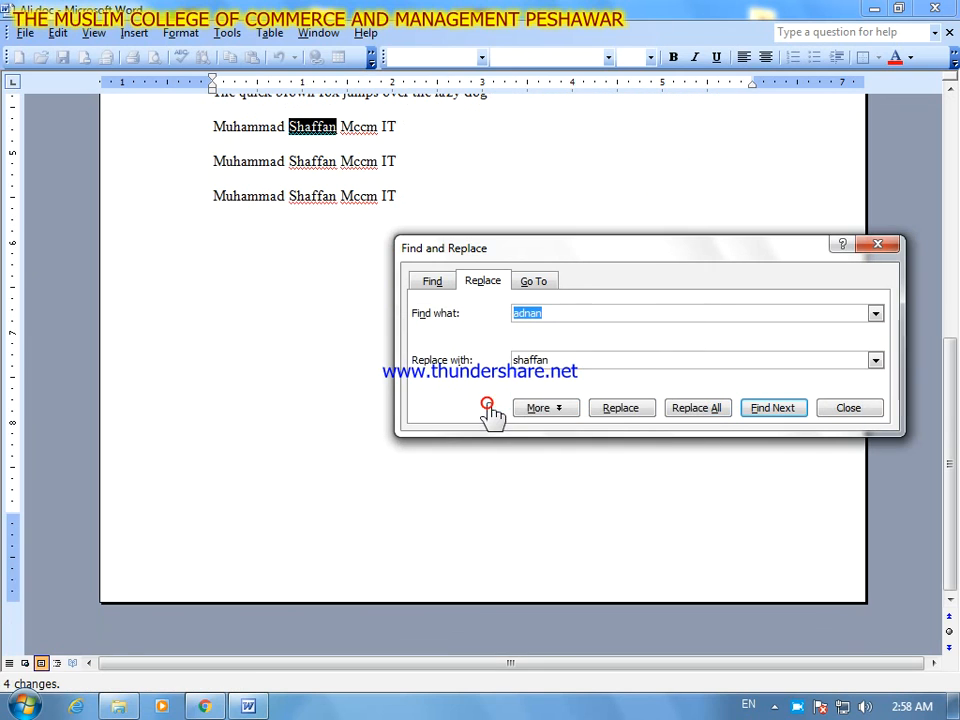
# - Try a single replacement of the original second name, and close the Find and Replace dialog
pyautogui.click(619, 410)
pyautogui.click(458, 404)
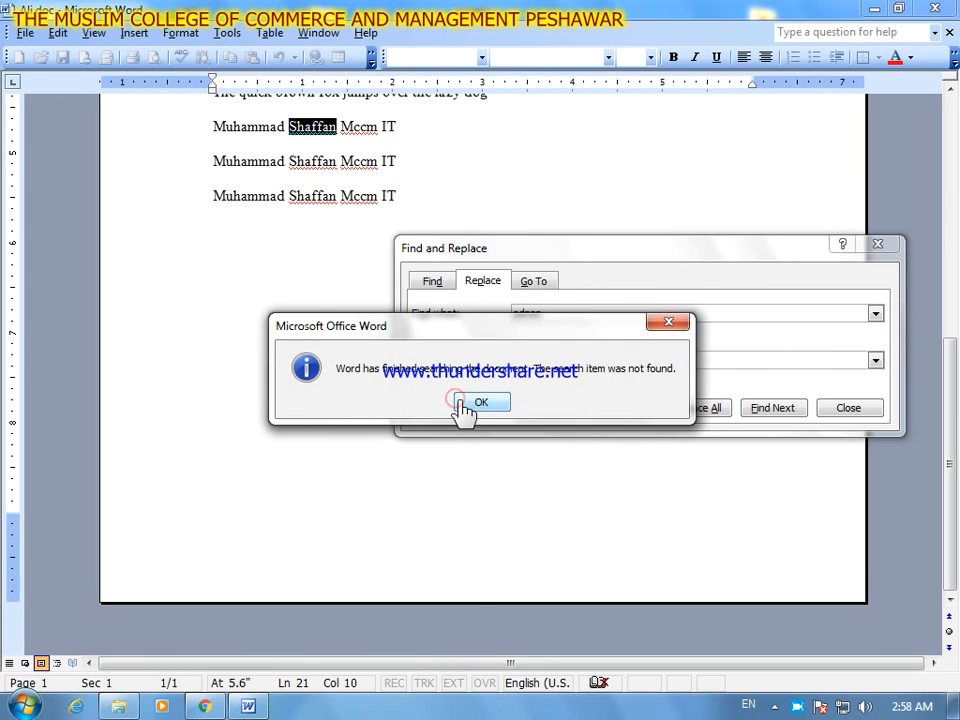
pyautogui.click(466, 406)
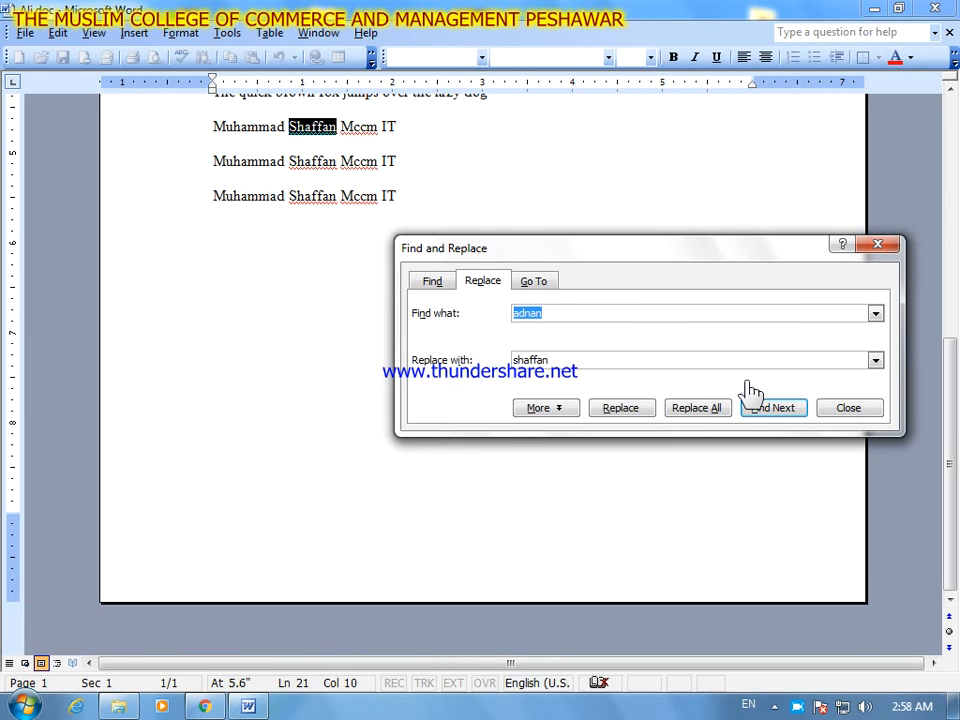
pyautogui.click(888, 245)
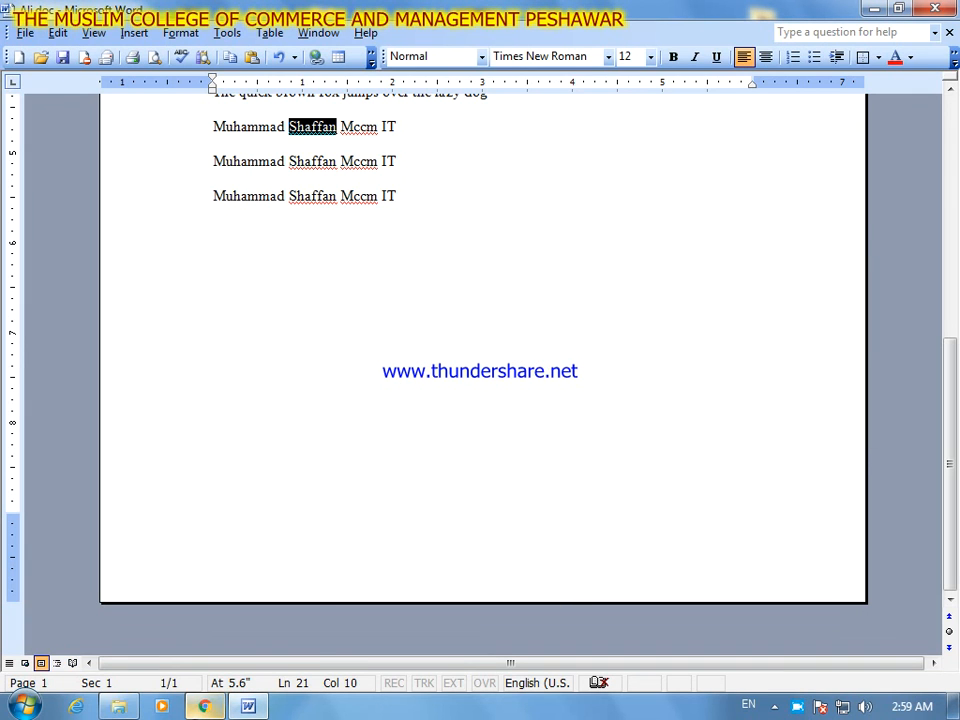
pyautogui.moveTo(210, 706)
pyautogui.moveTo(254, 708)
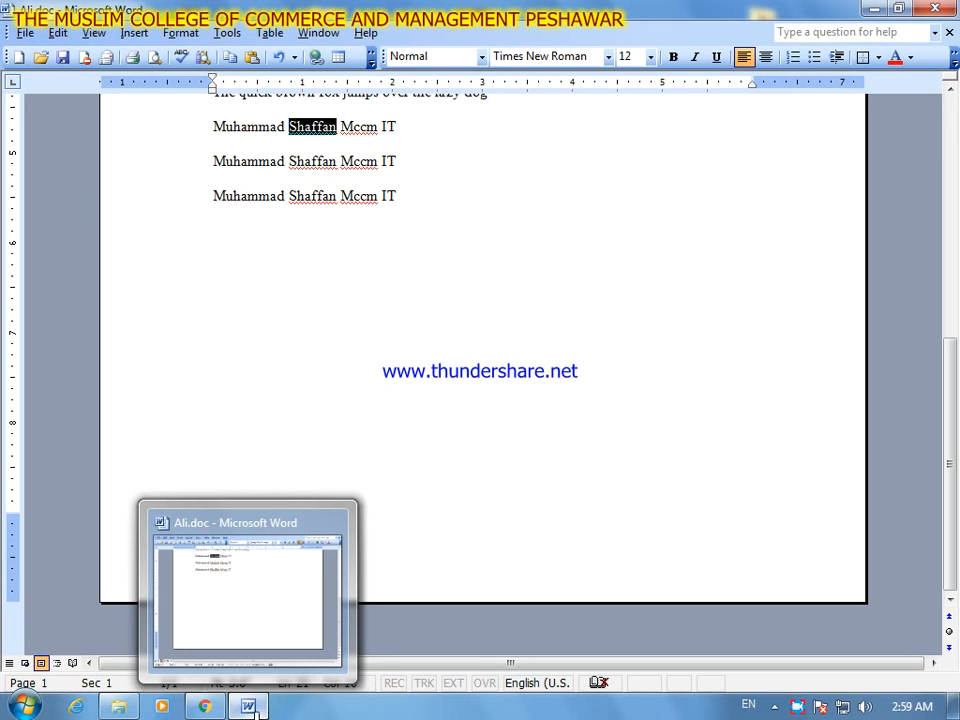
pyautogui.click(797, 706)
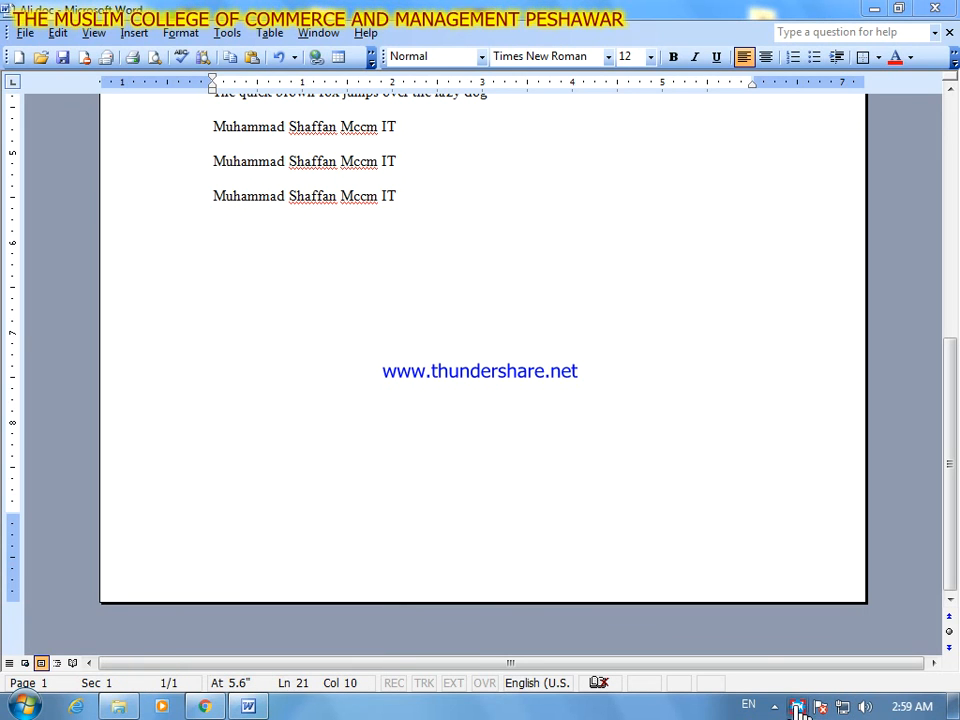